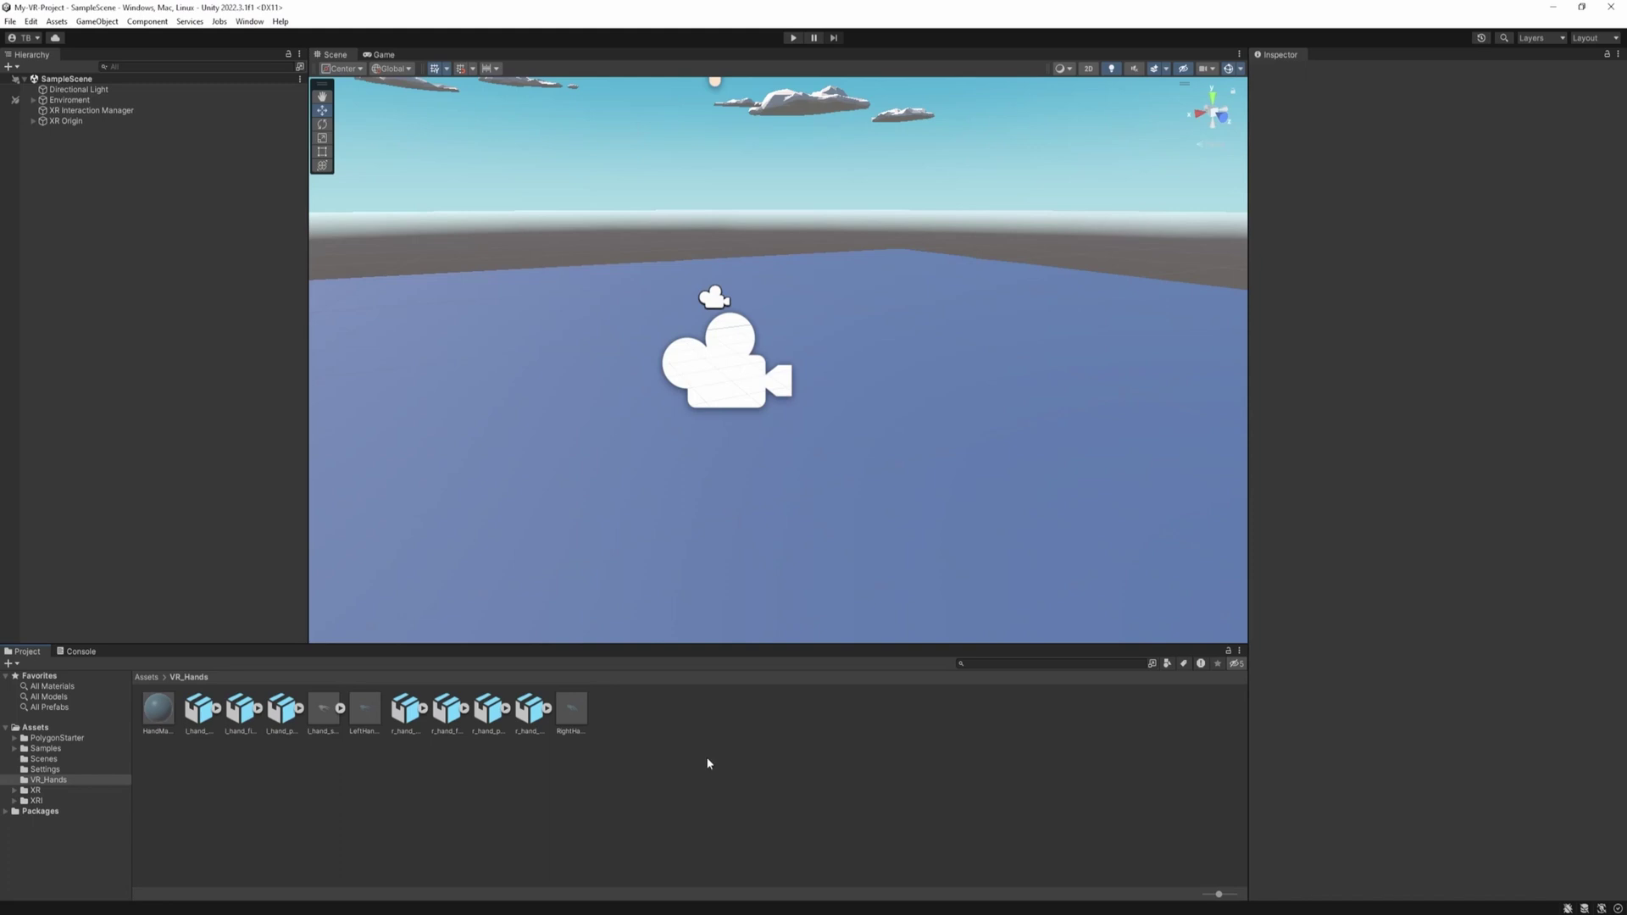
- Create an Animator Controller named LeftHandAnimationController in the VR_Hands folder
right_click(641, 736)
mouse_move(678, 367)
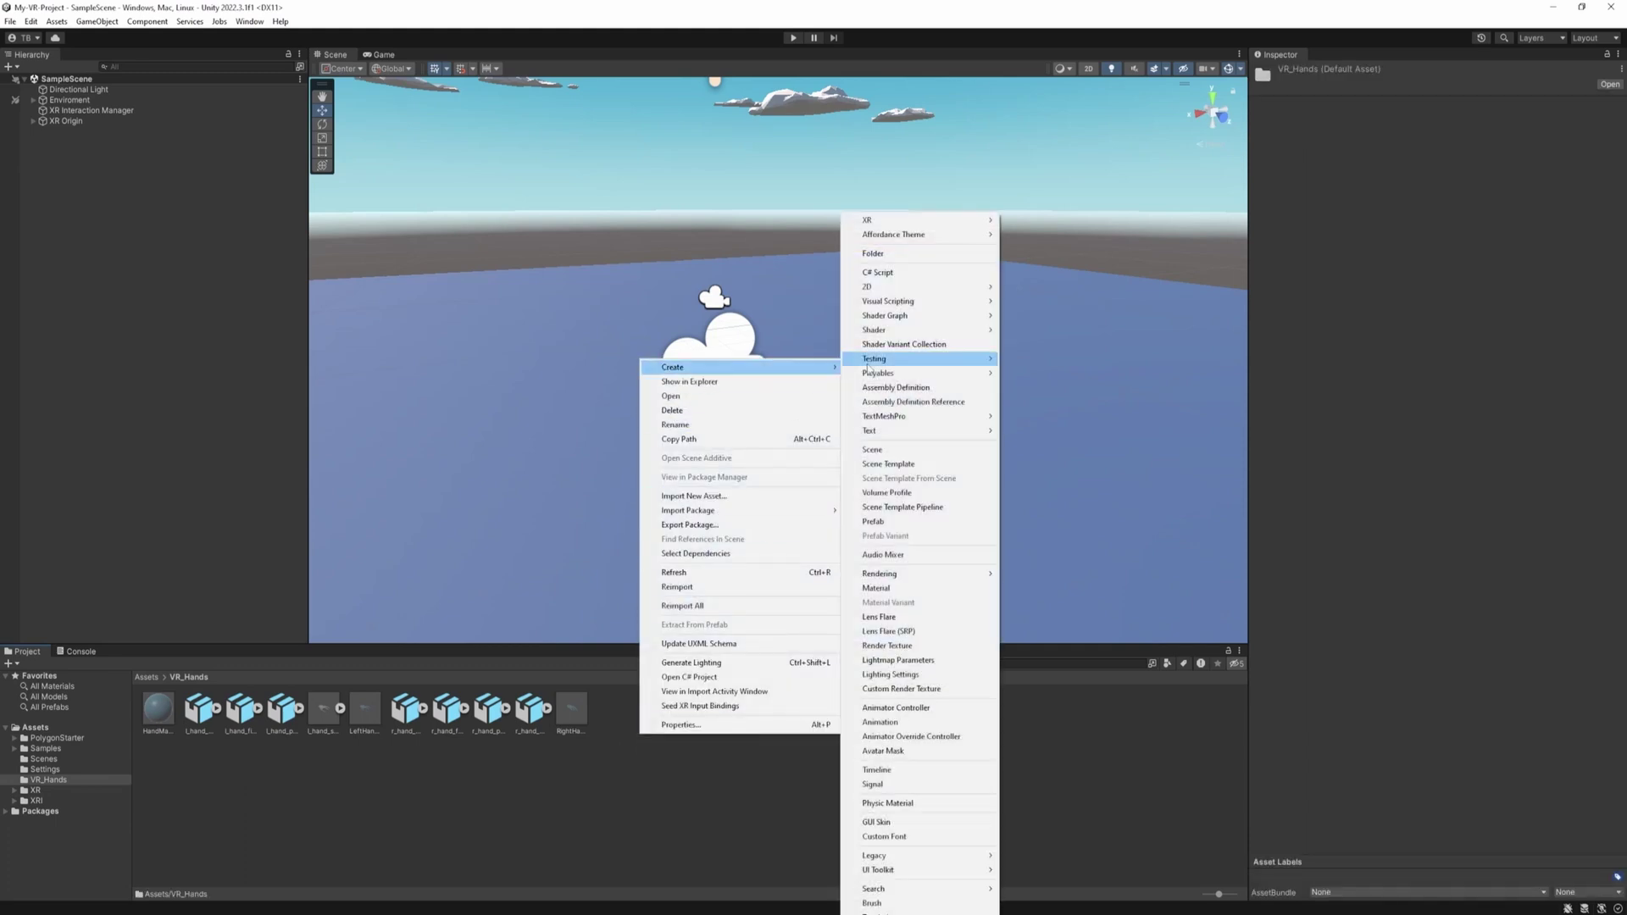
click(955, 712)
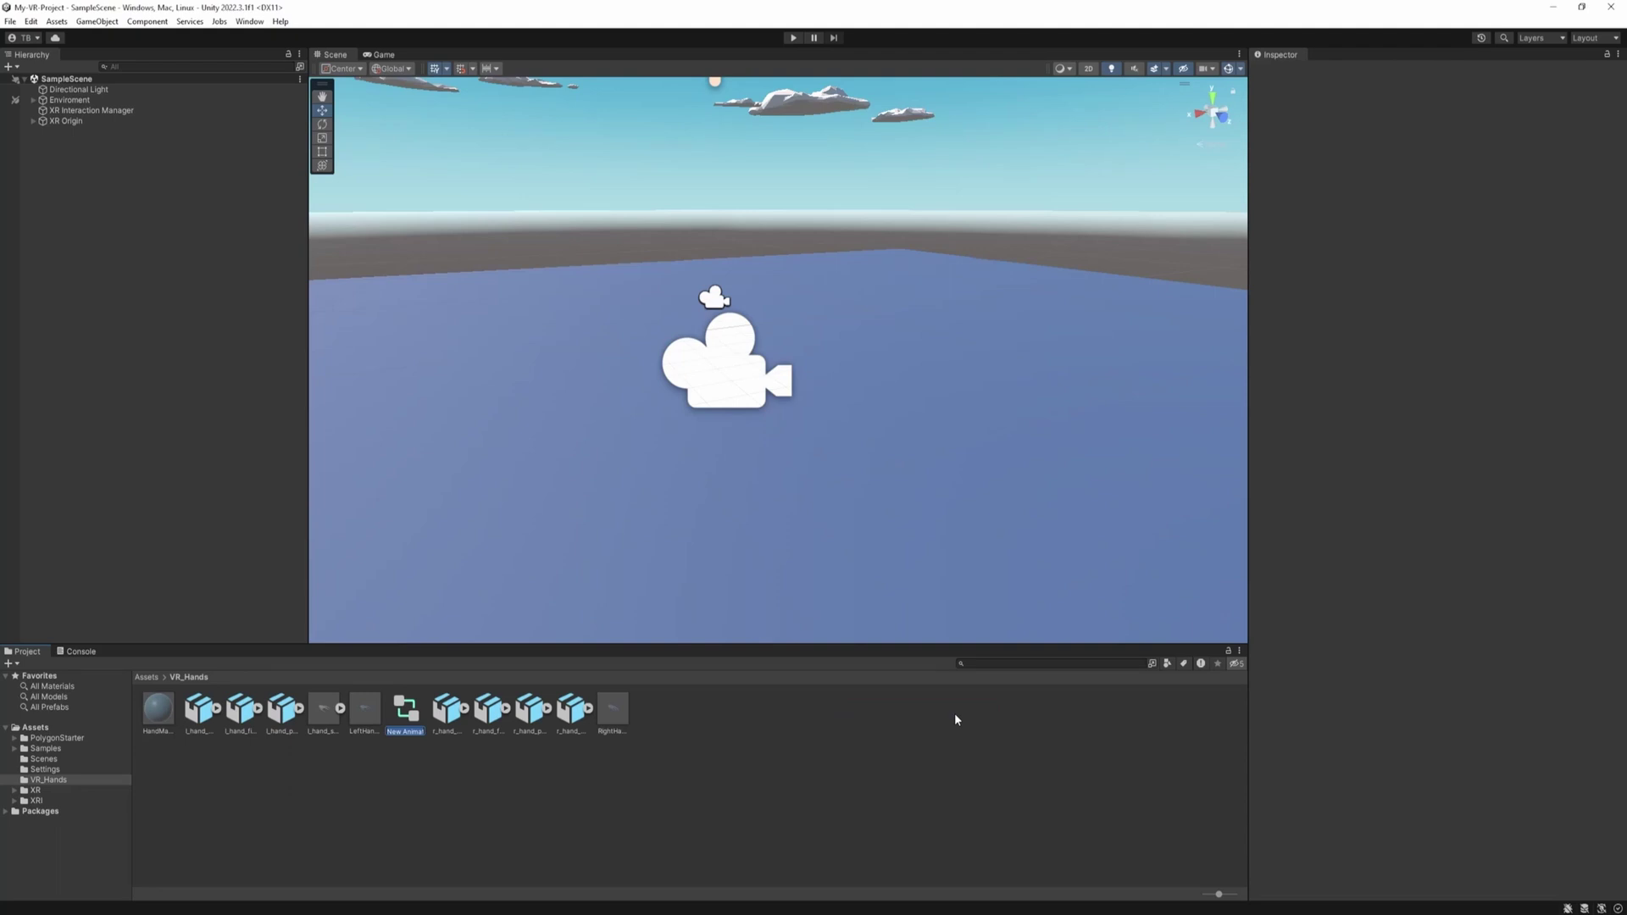
text(LeftHandAnimator)
key(Return)
- Assign LeftHandAnimationController to the Animator of LeftHandPrefab and open the controller's state graph
click(407, 705)
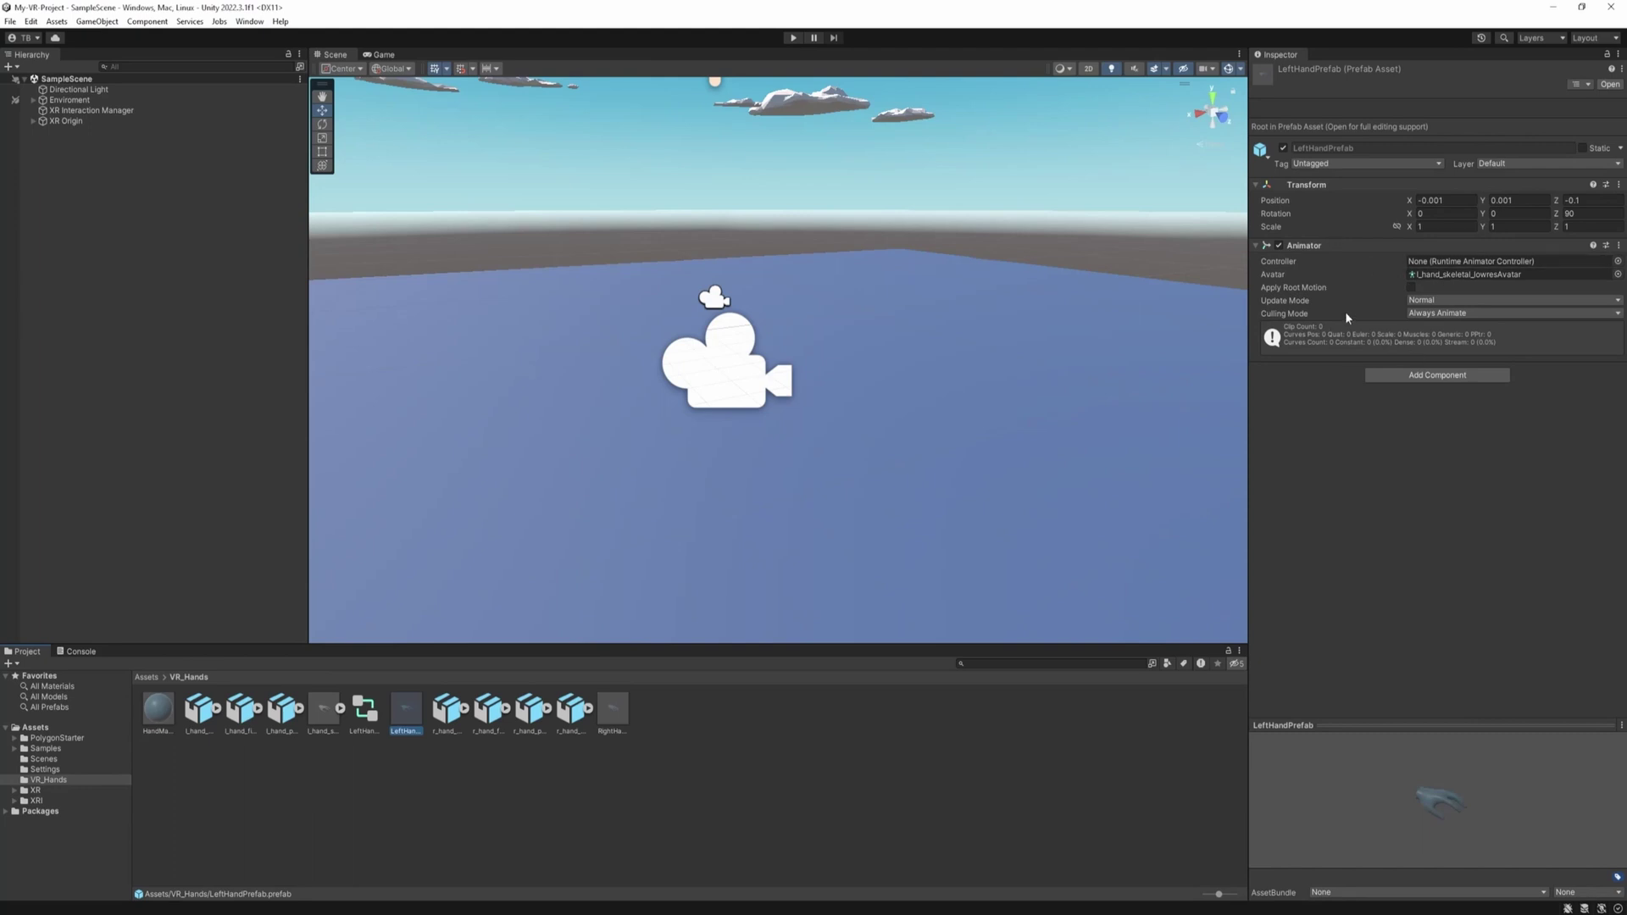
drag(364, 708, 1493, 263)
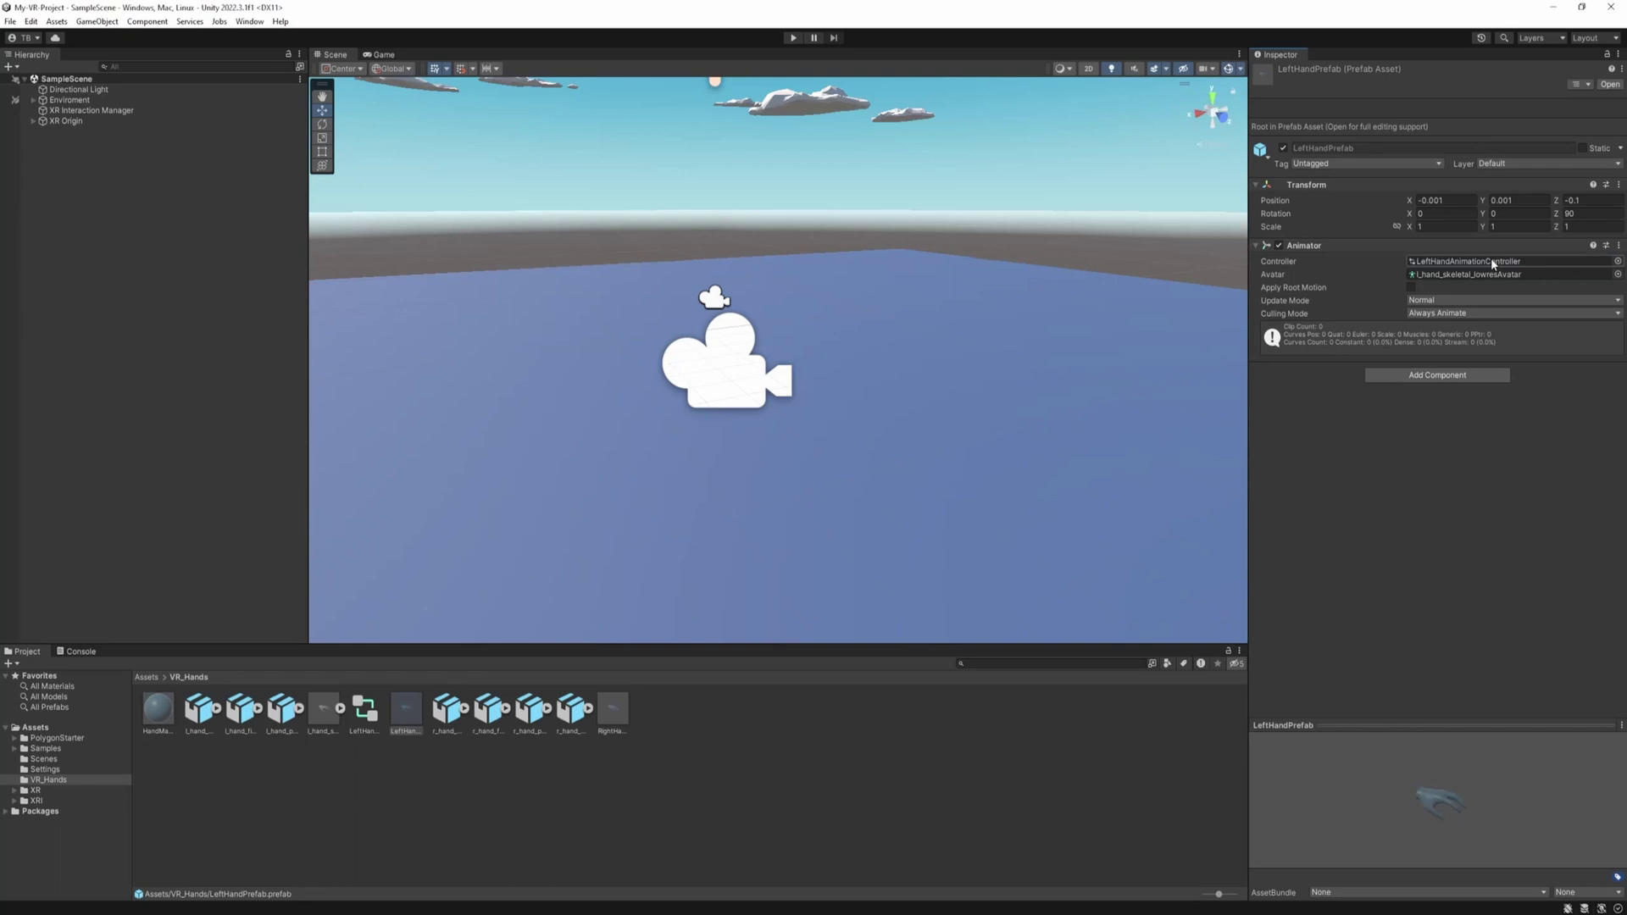
double_click(1438, 268)
middle_drag(941, 240, 944, 442)
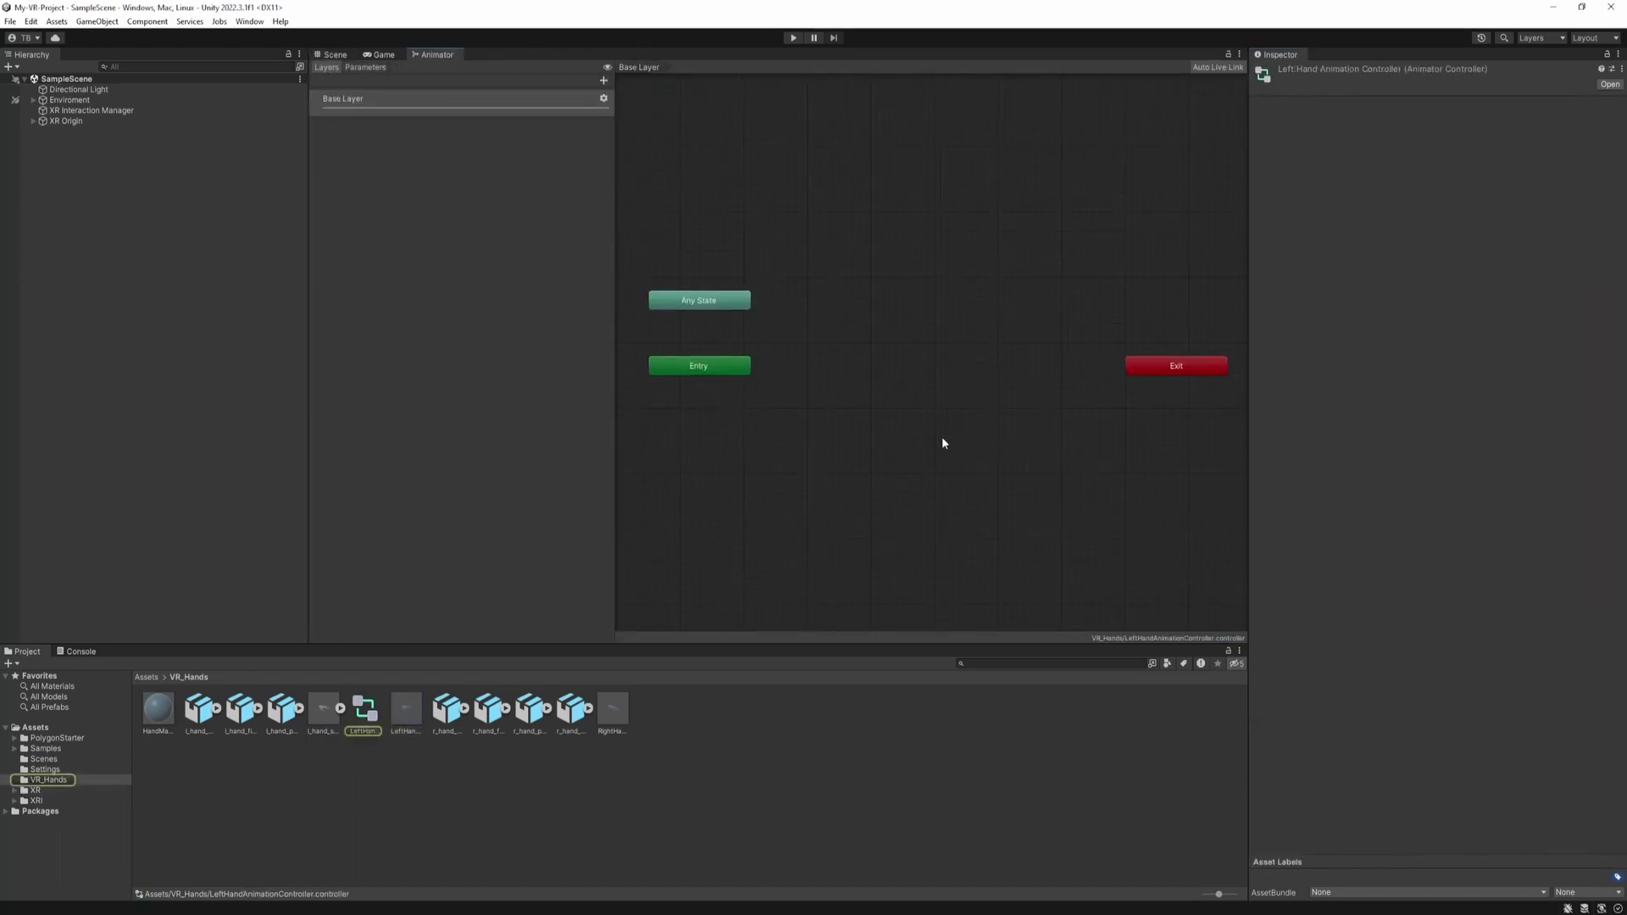
- Add two float parameters named Grip and Trigger to the left hand controller
click(369, 68)
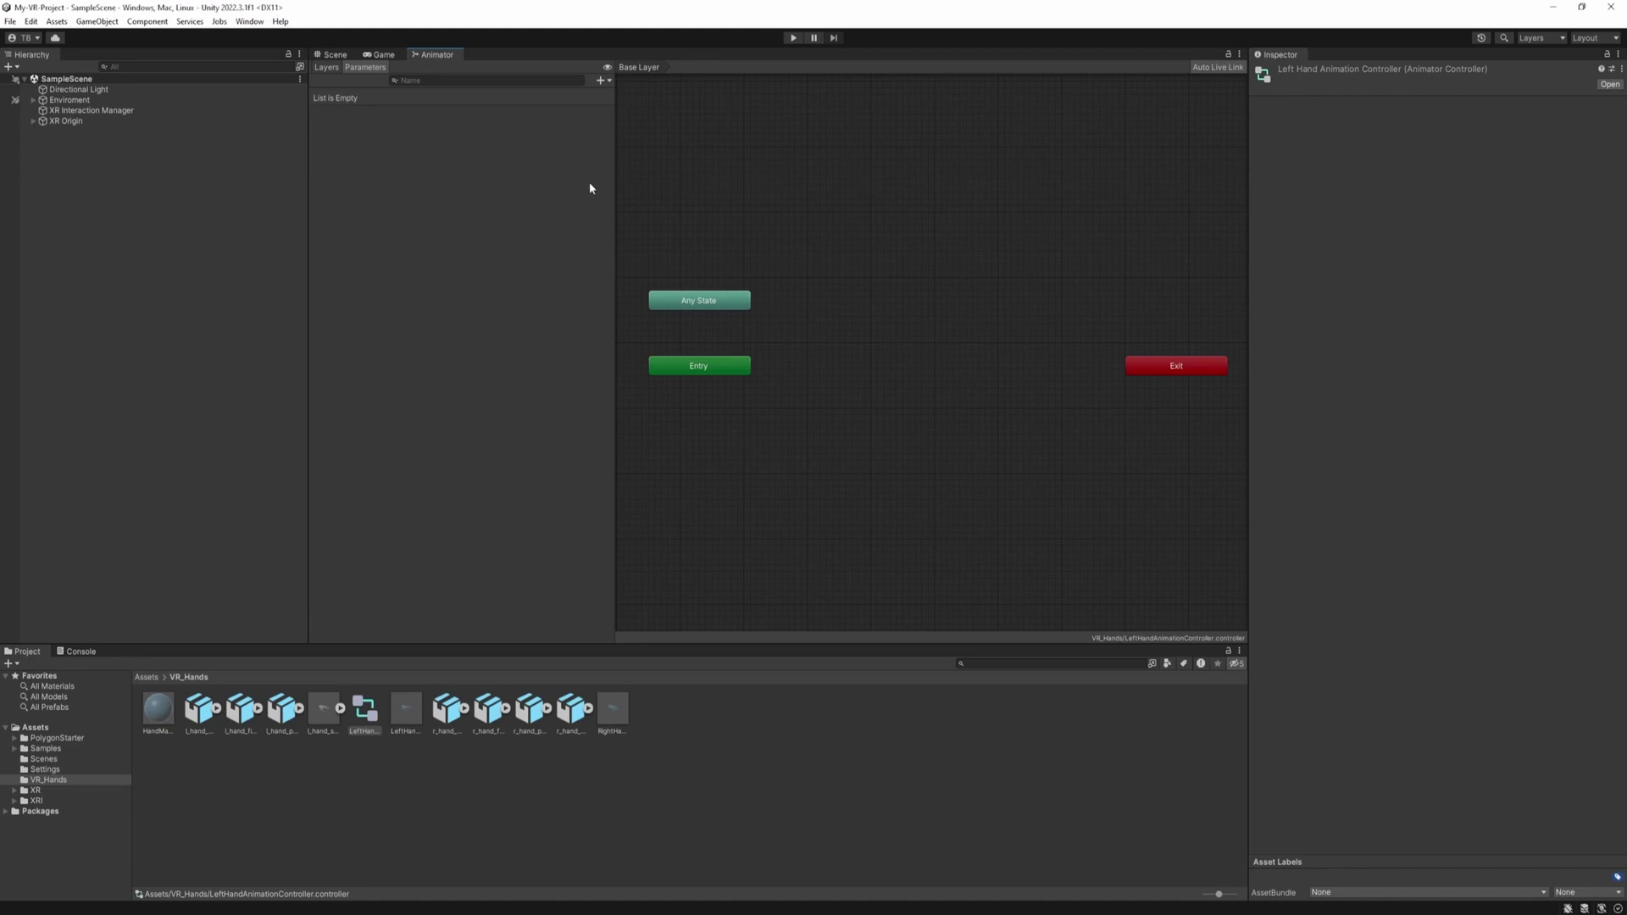
click(610, 82)
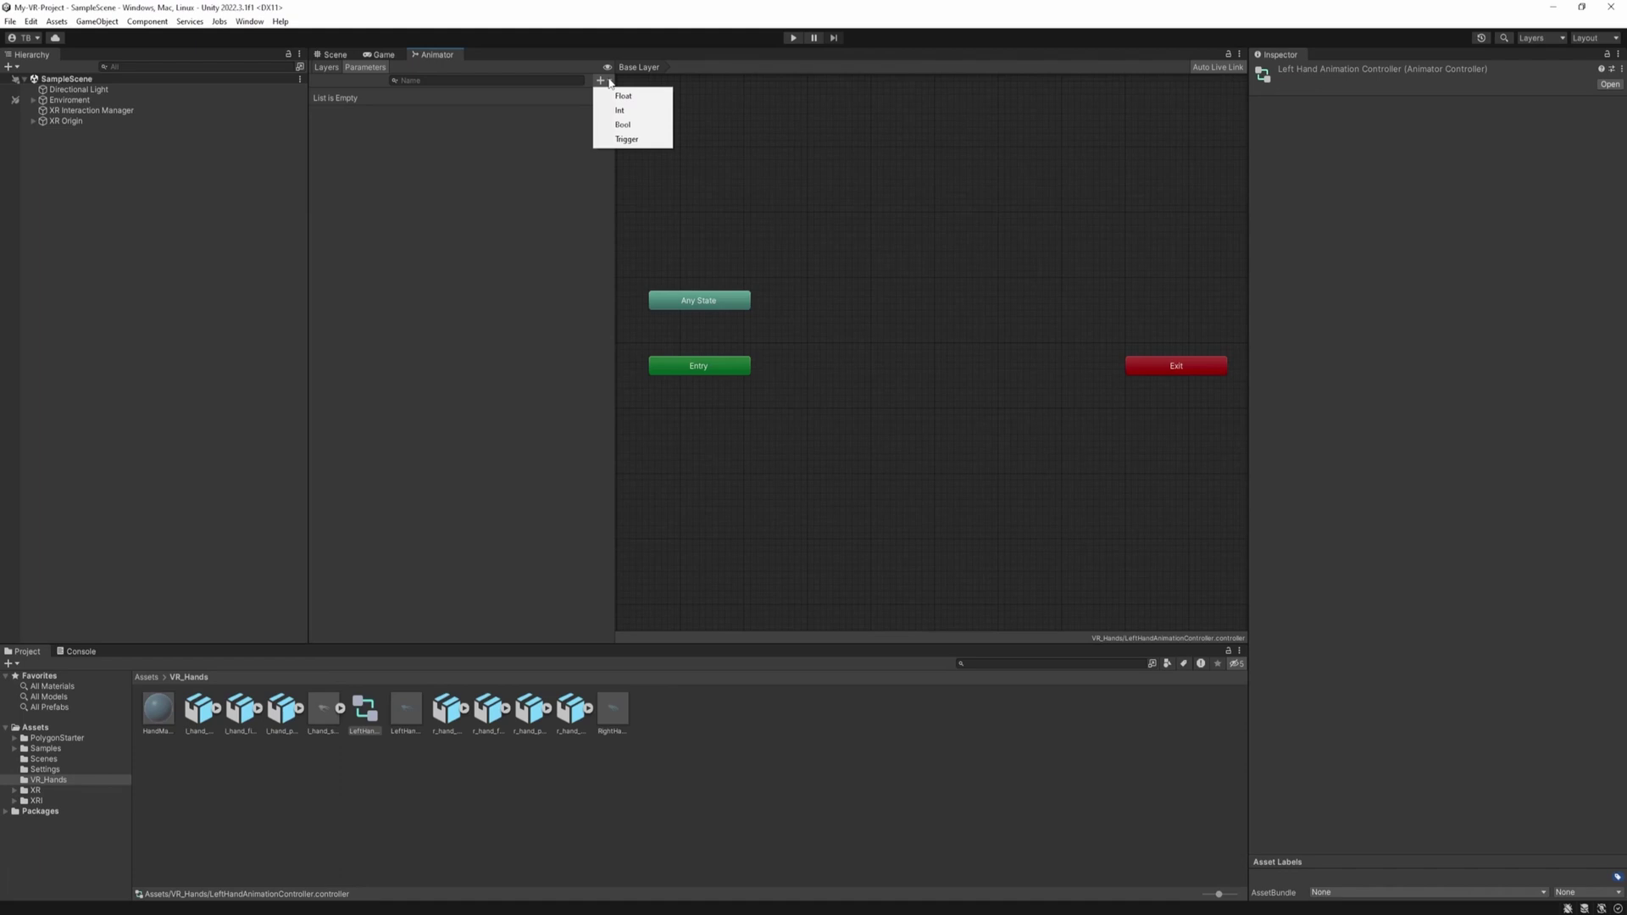
click(619, 110)
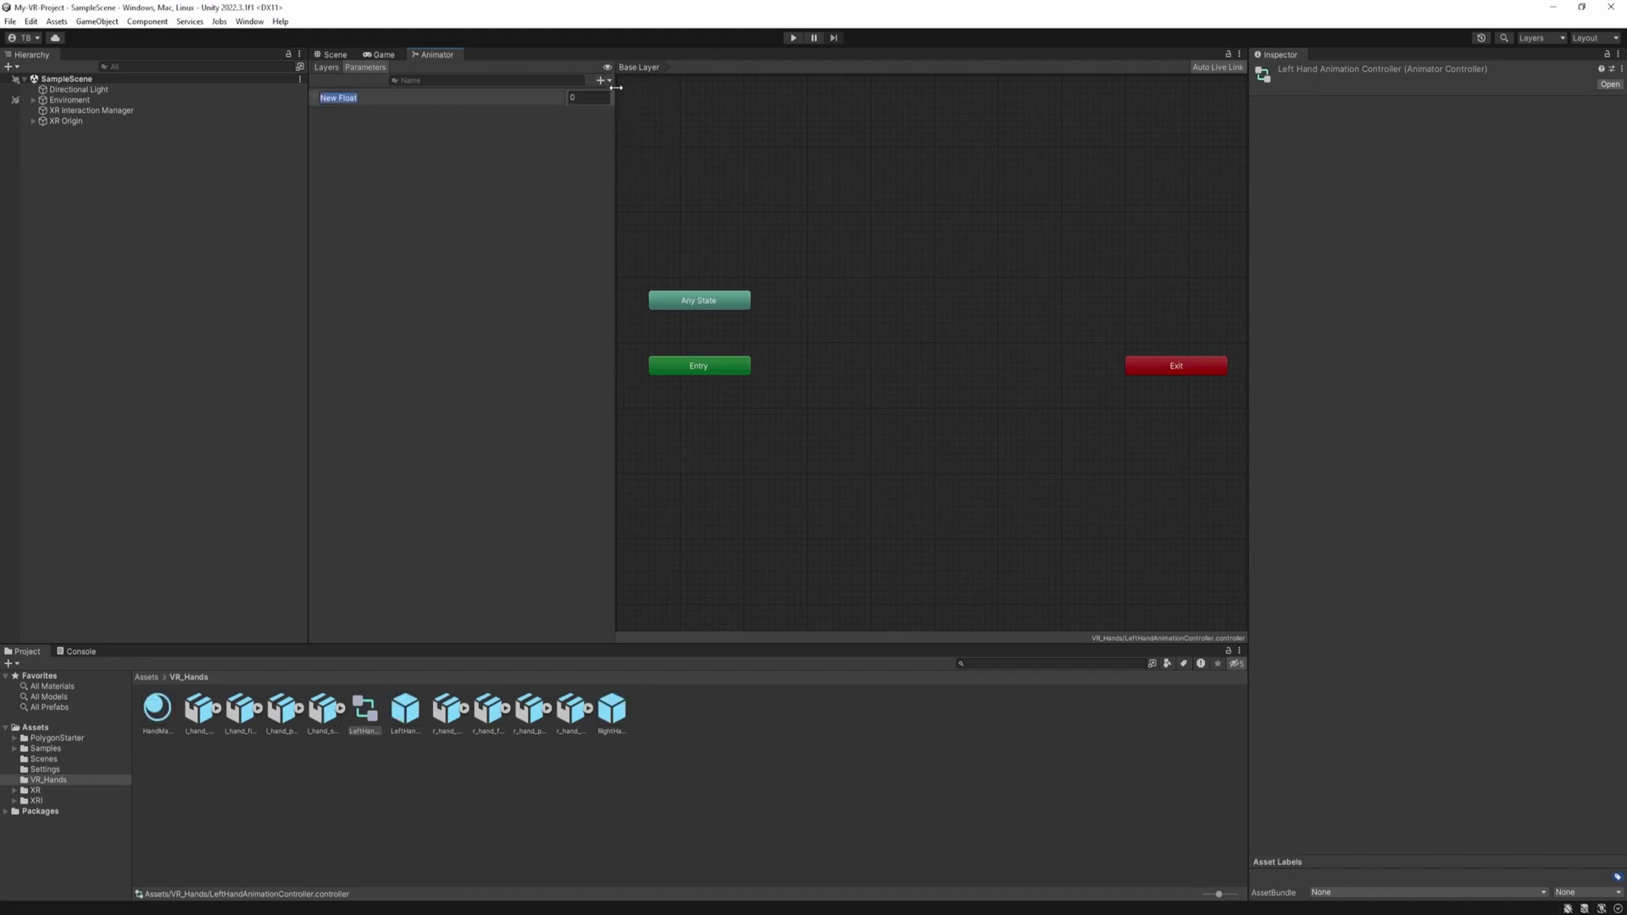
text(Grip)
key(Return)
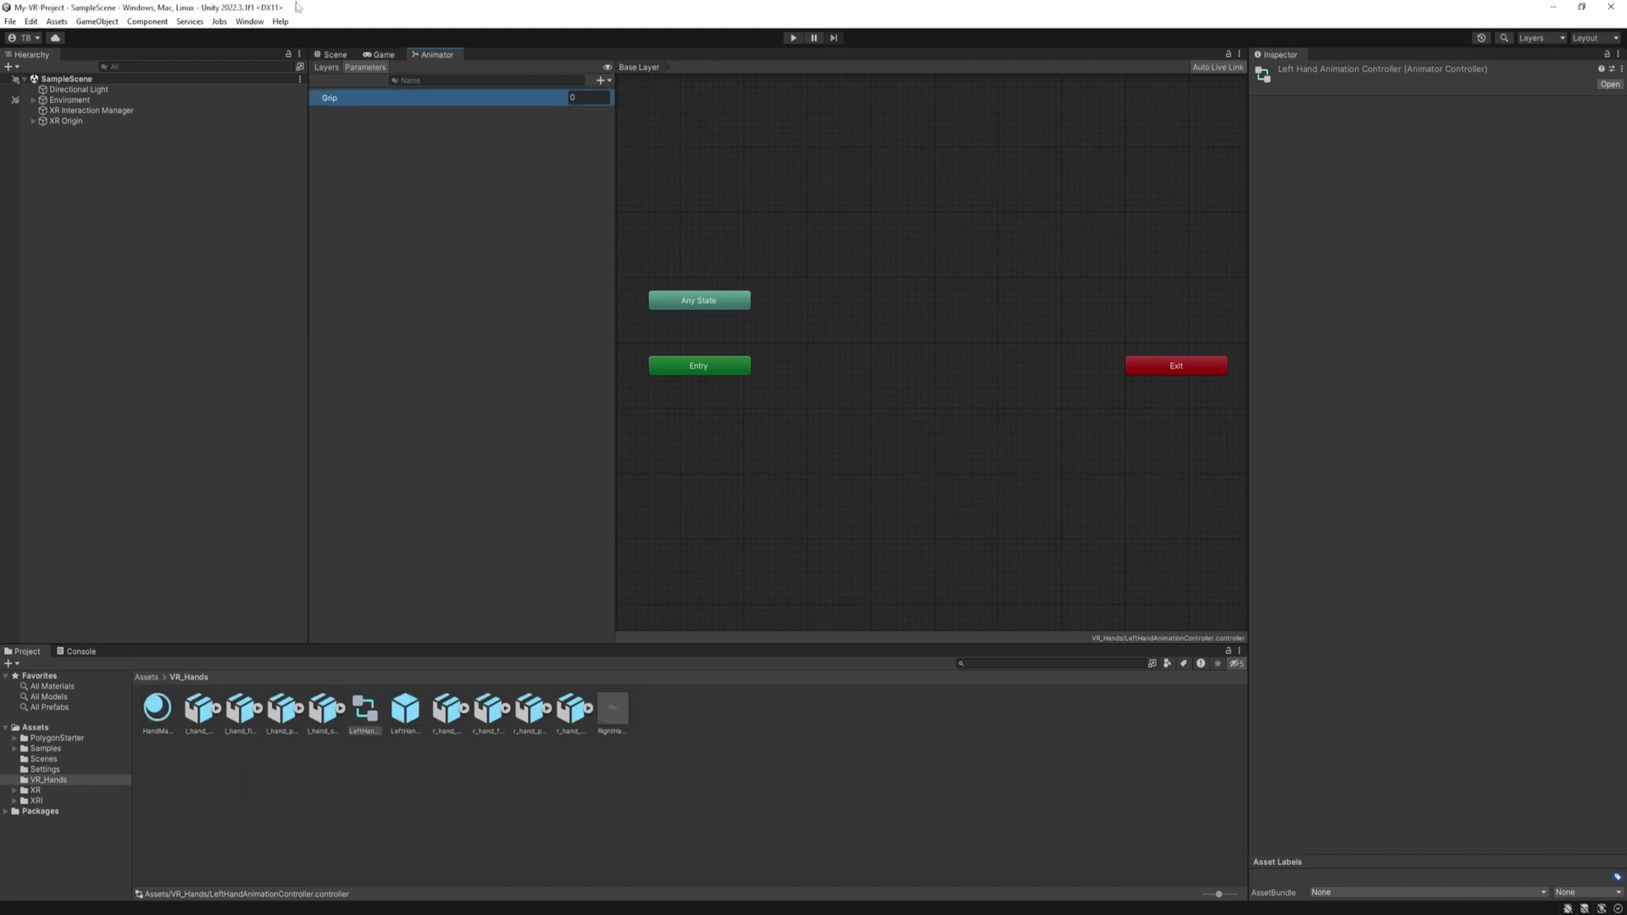
click(602, 79)
click(623, 95)
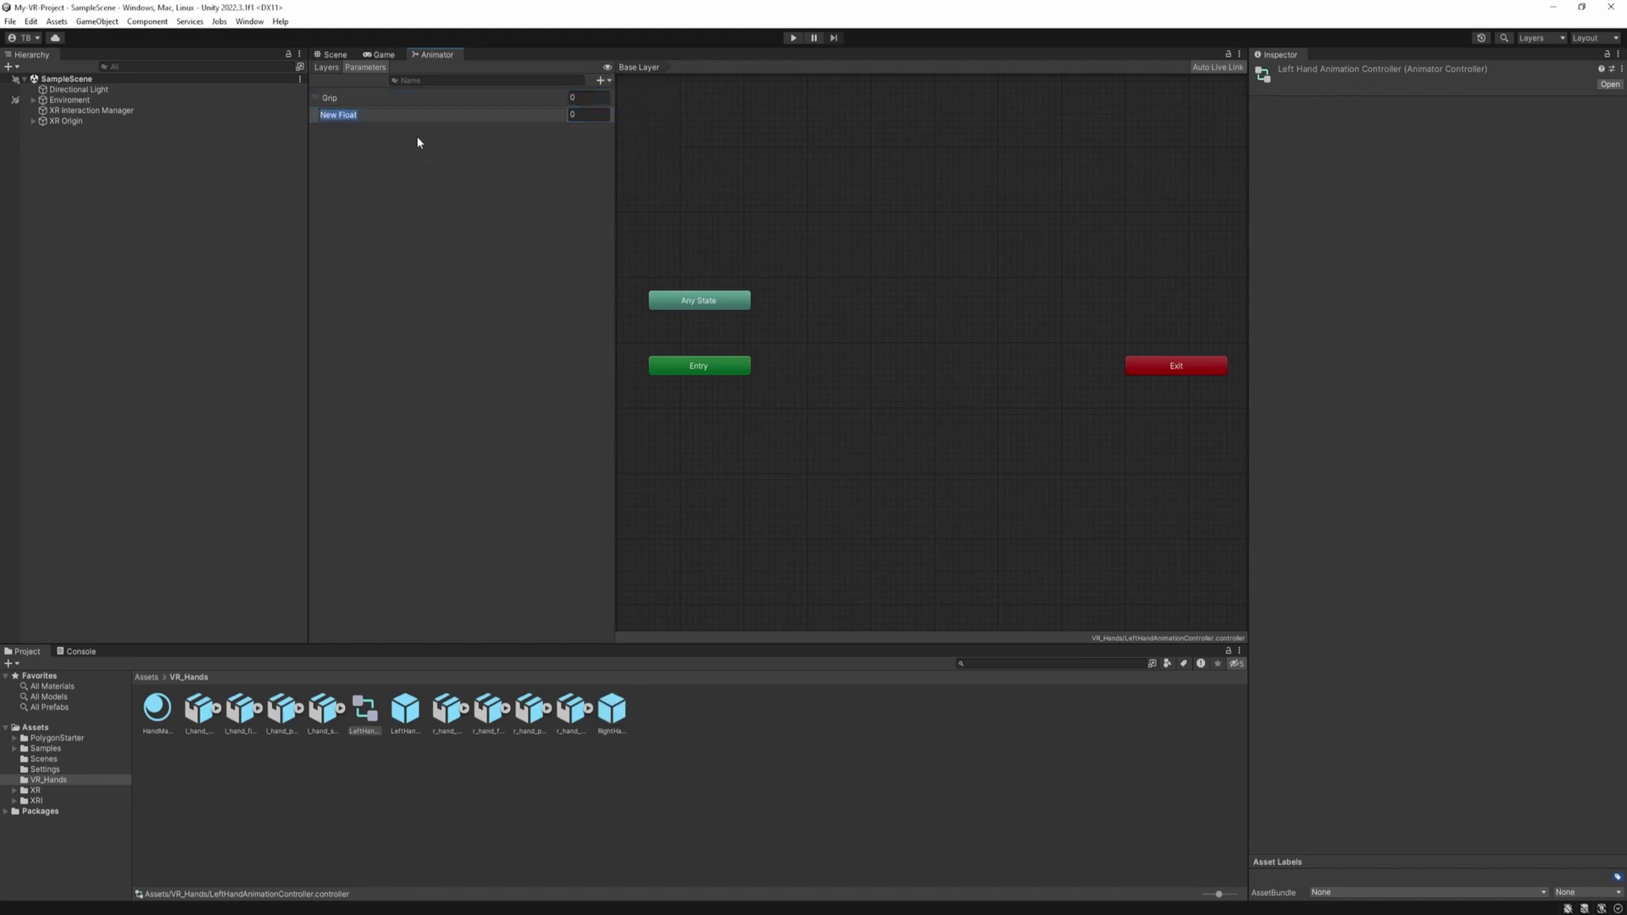
text(Trigger)
click(796, 405)
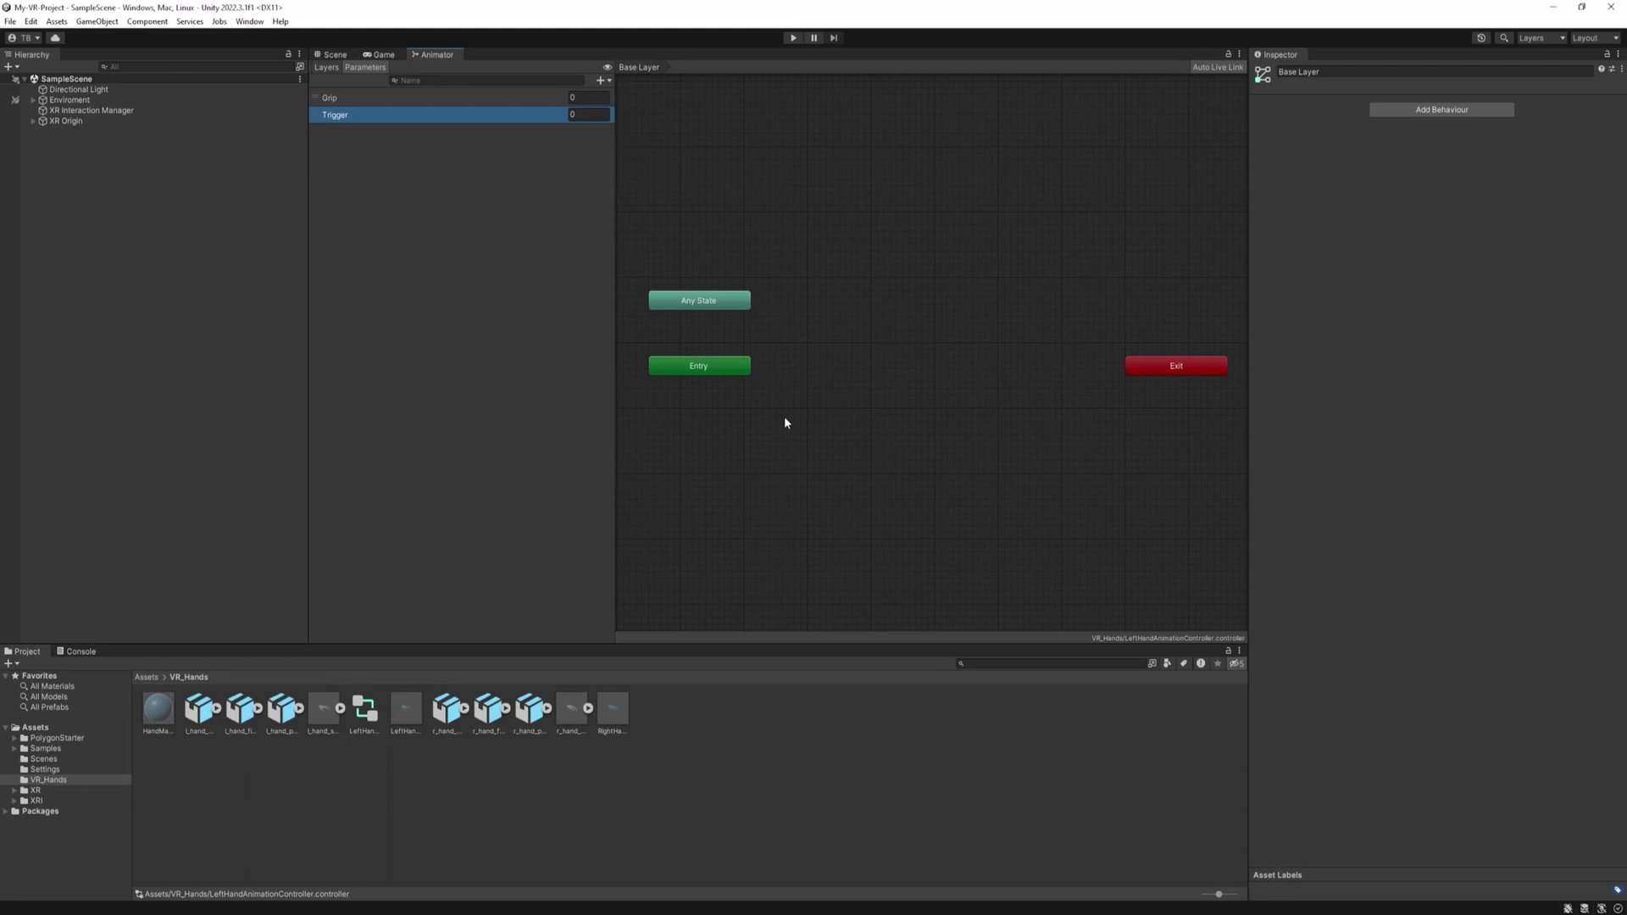
- Create a state from a new blend tree in the Base Layer and open the blend tree
right_click(818, 360)
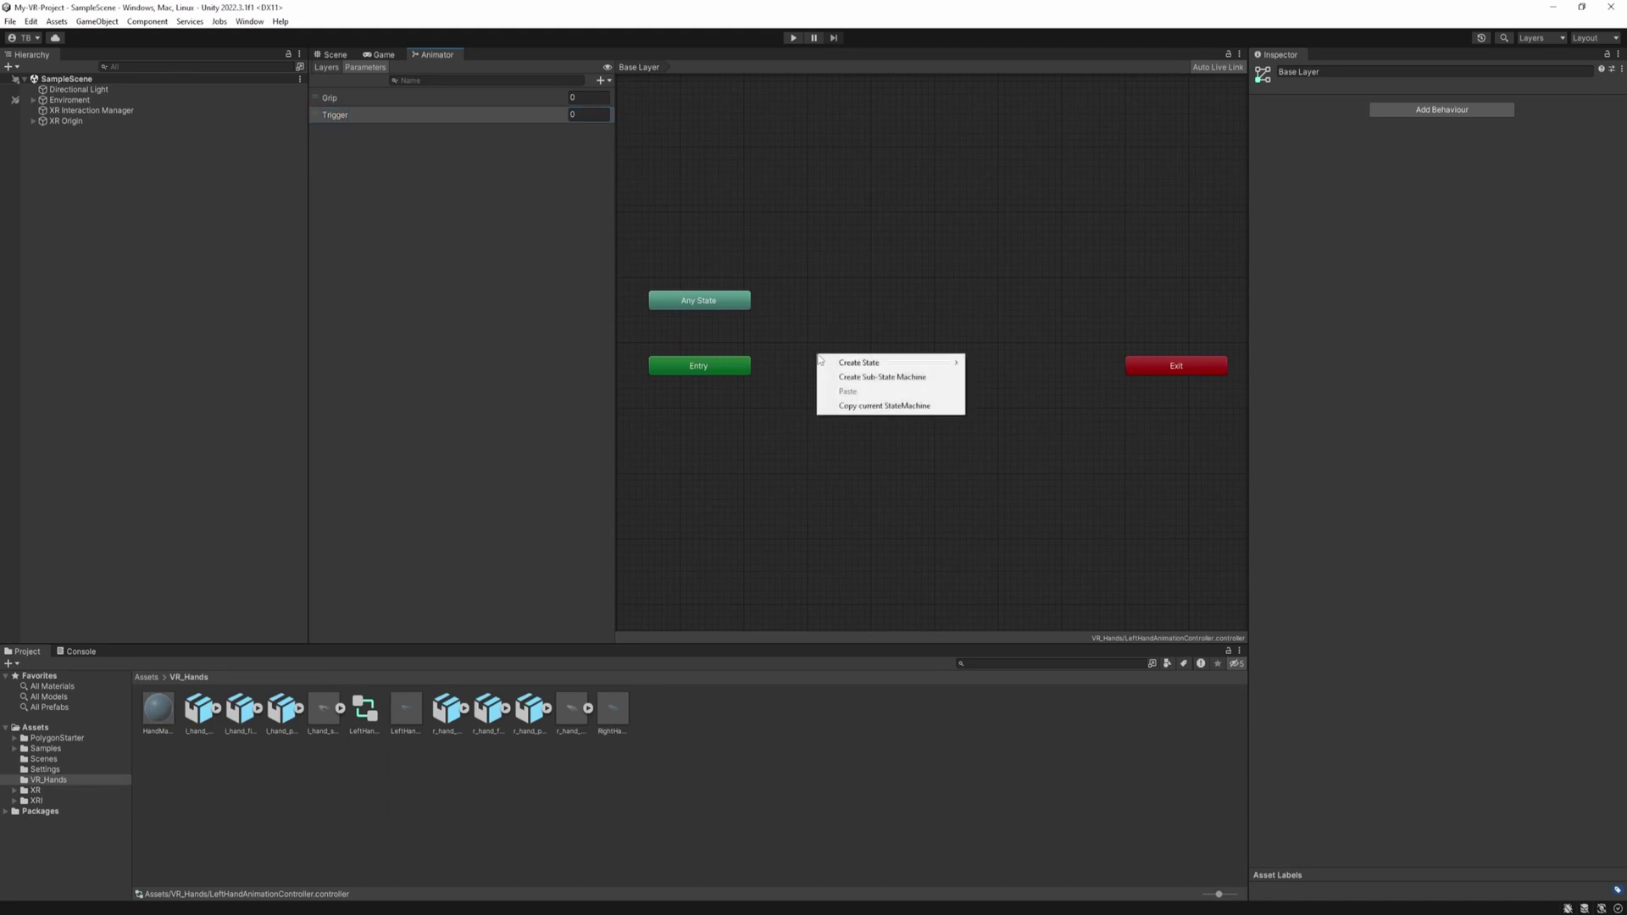
mouse_move(860, 364)
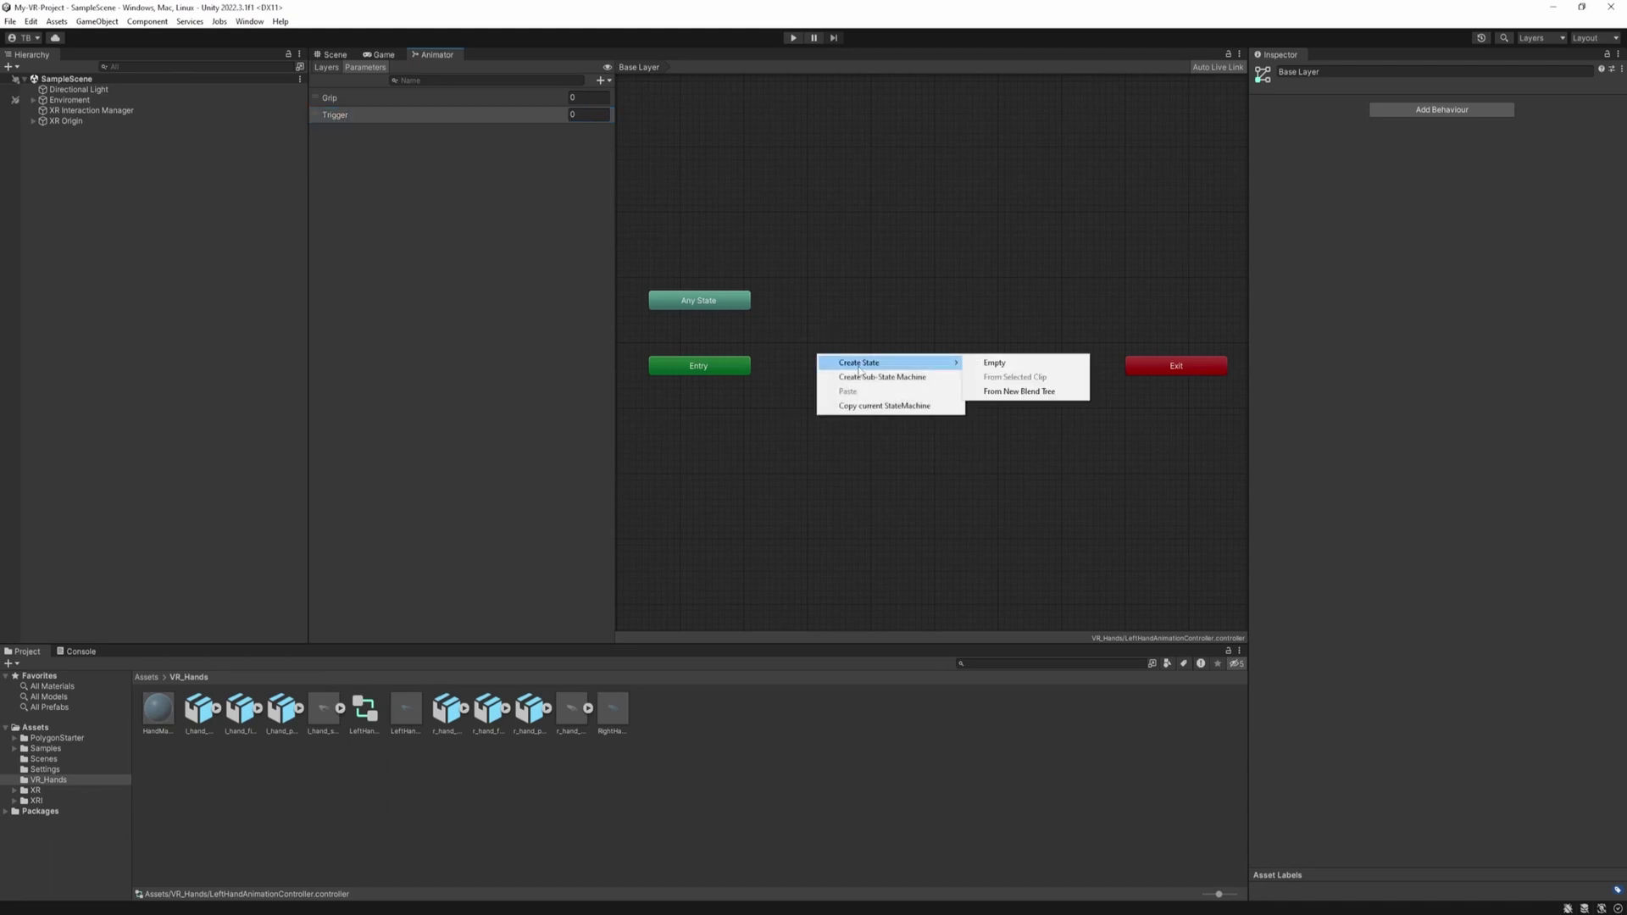
click(1030, 392)
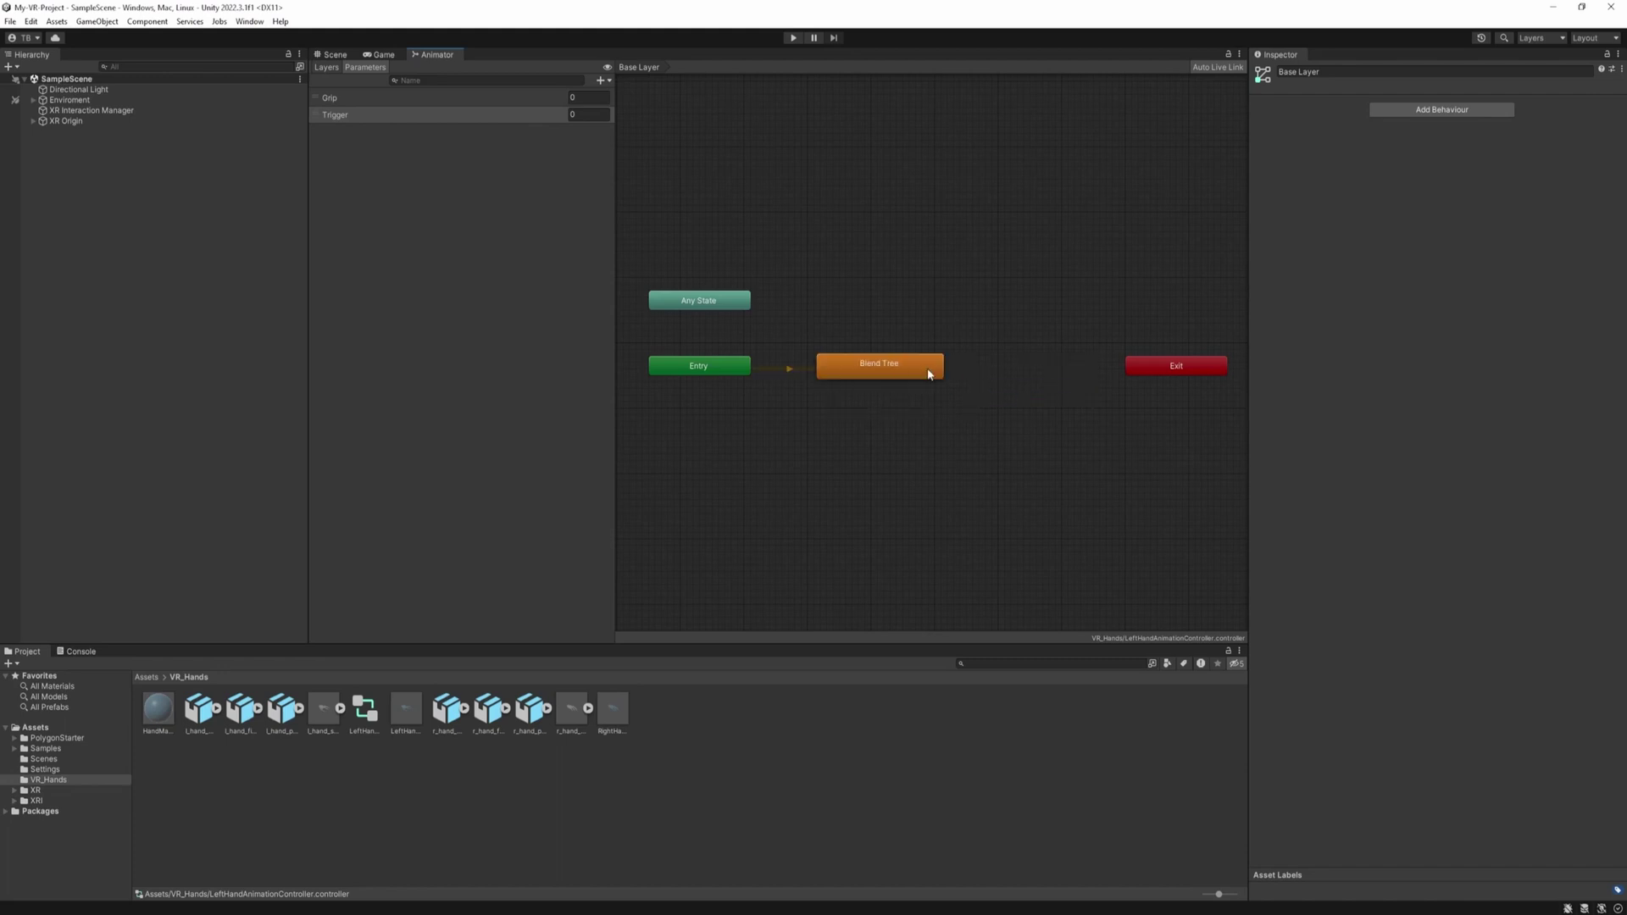
double_click(868, 365)
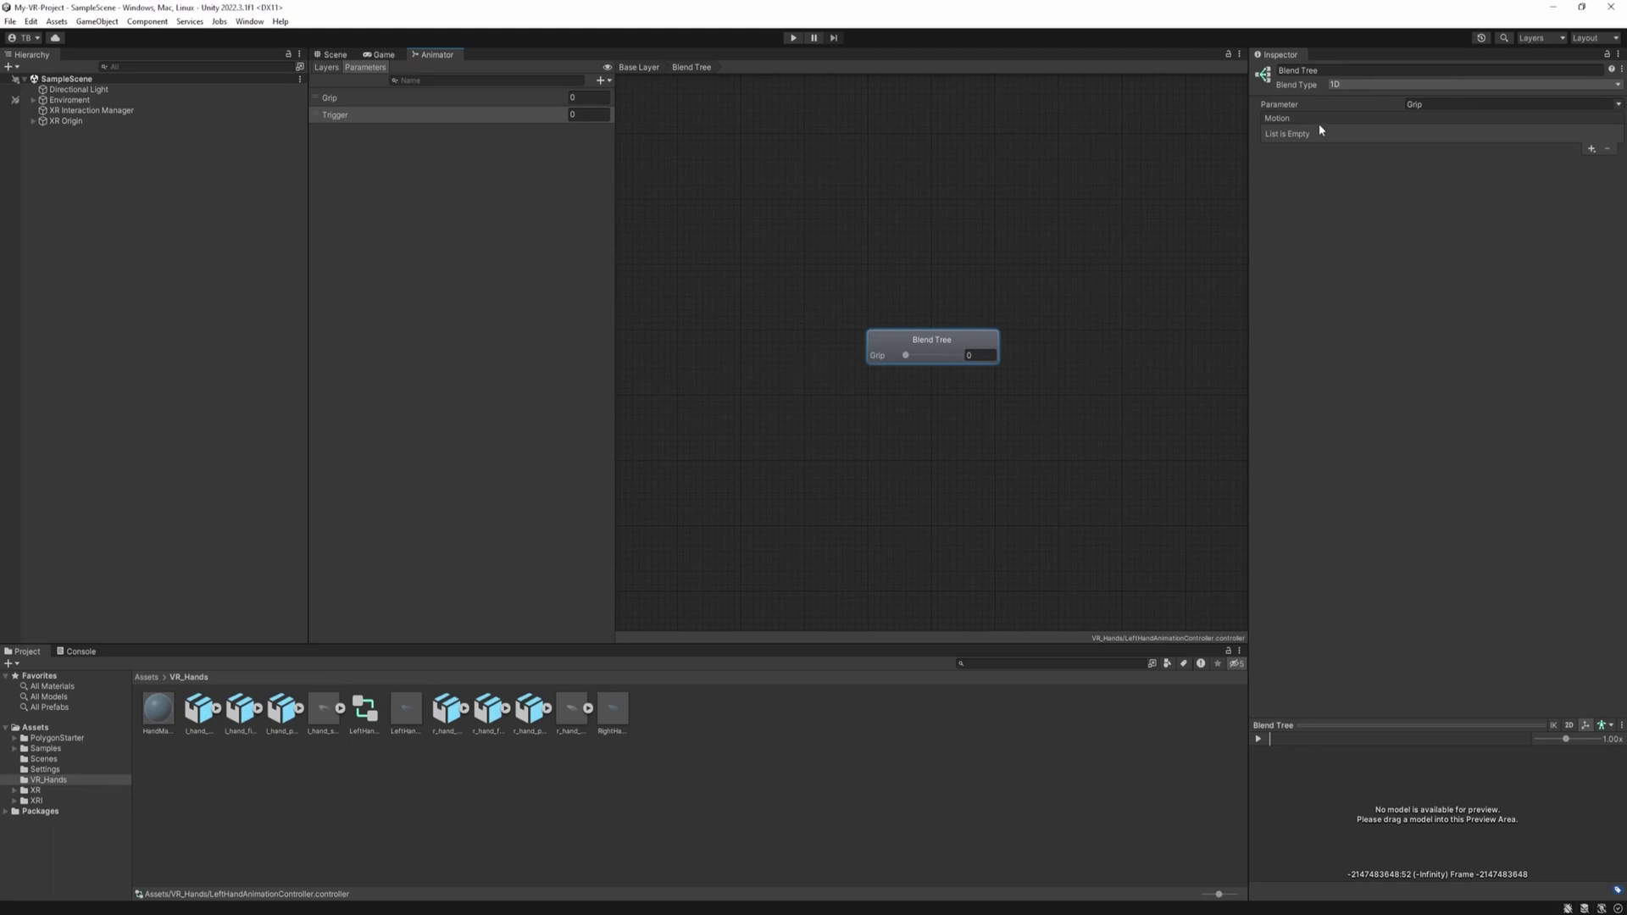
- Set the blend type to 2D Freeform Cartesian, with Grip as first parameter and Trigger as second
click(1367, 85)
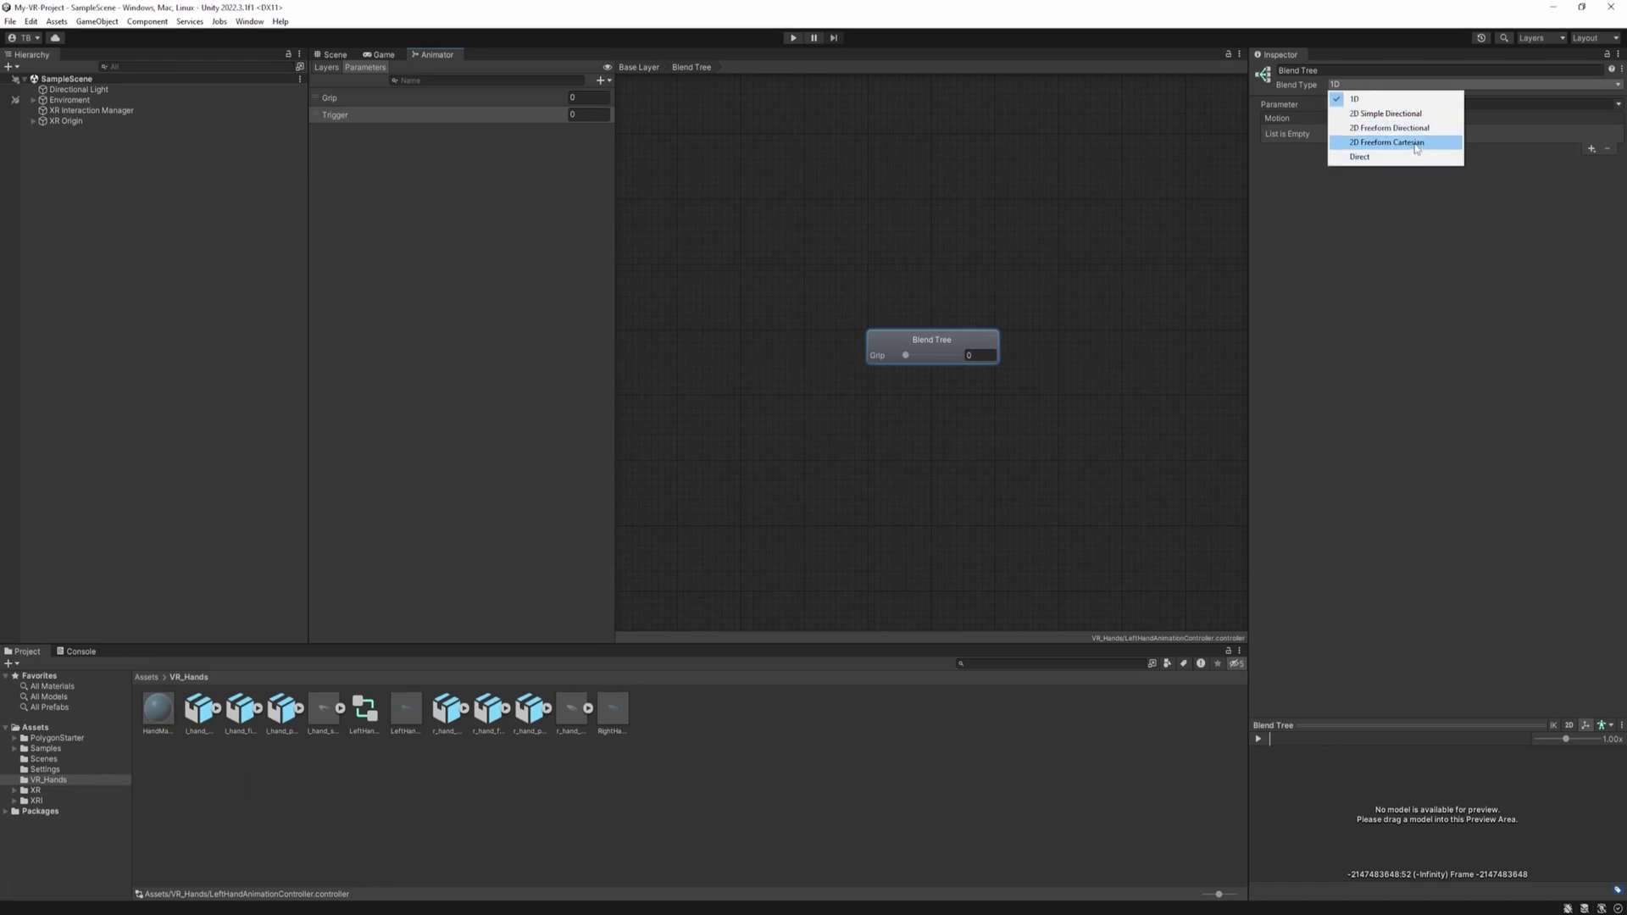
click(1438, 143)
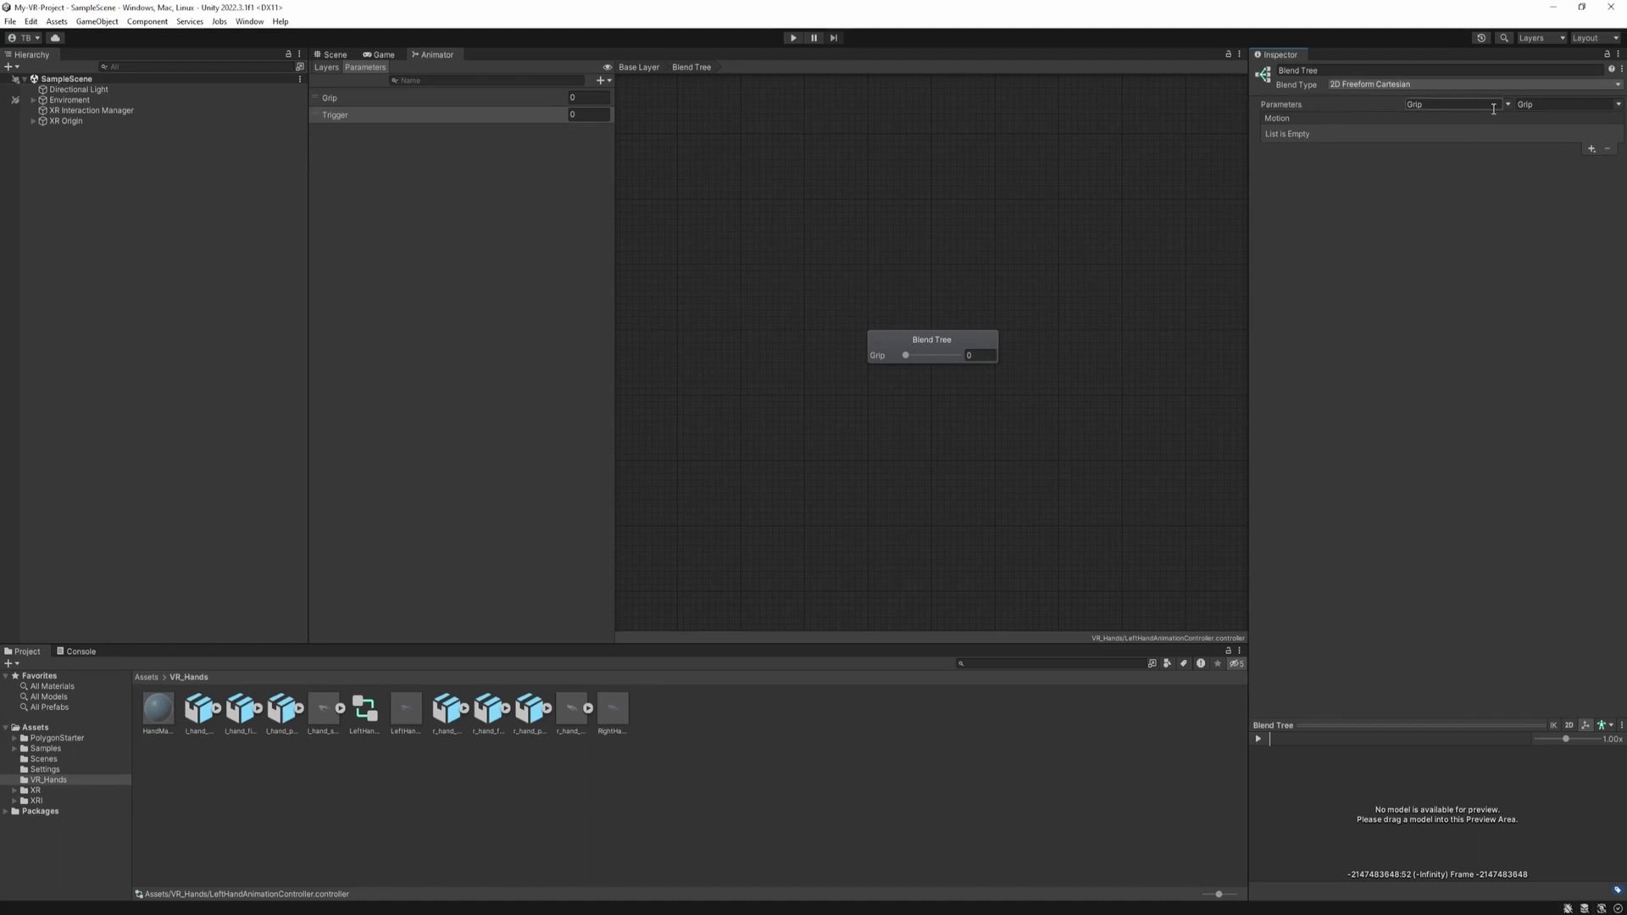
click(1616, 106)
click(1567, 134)
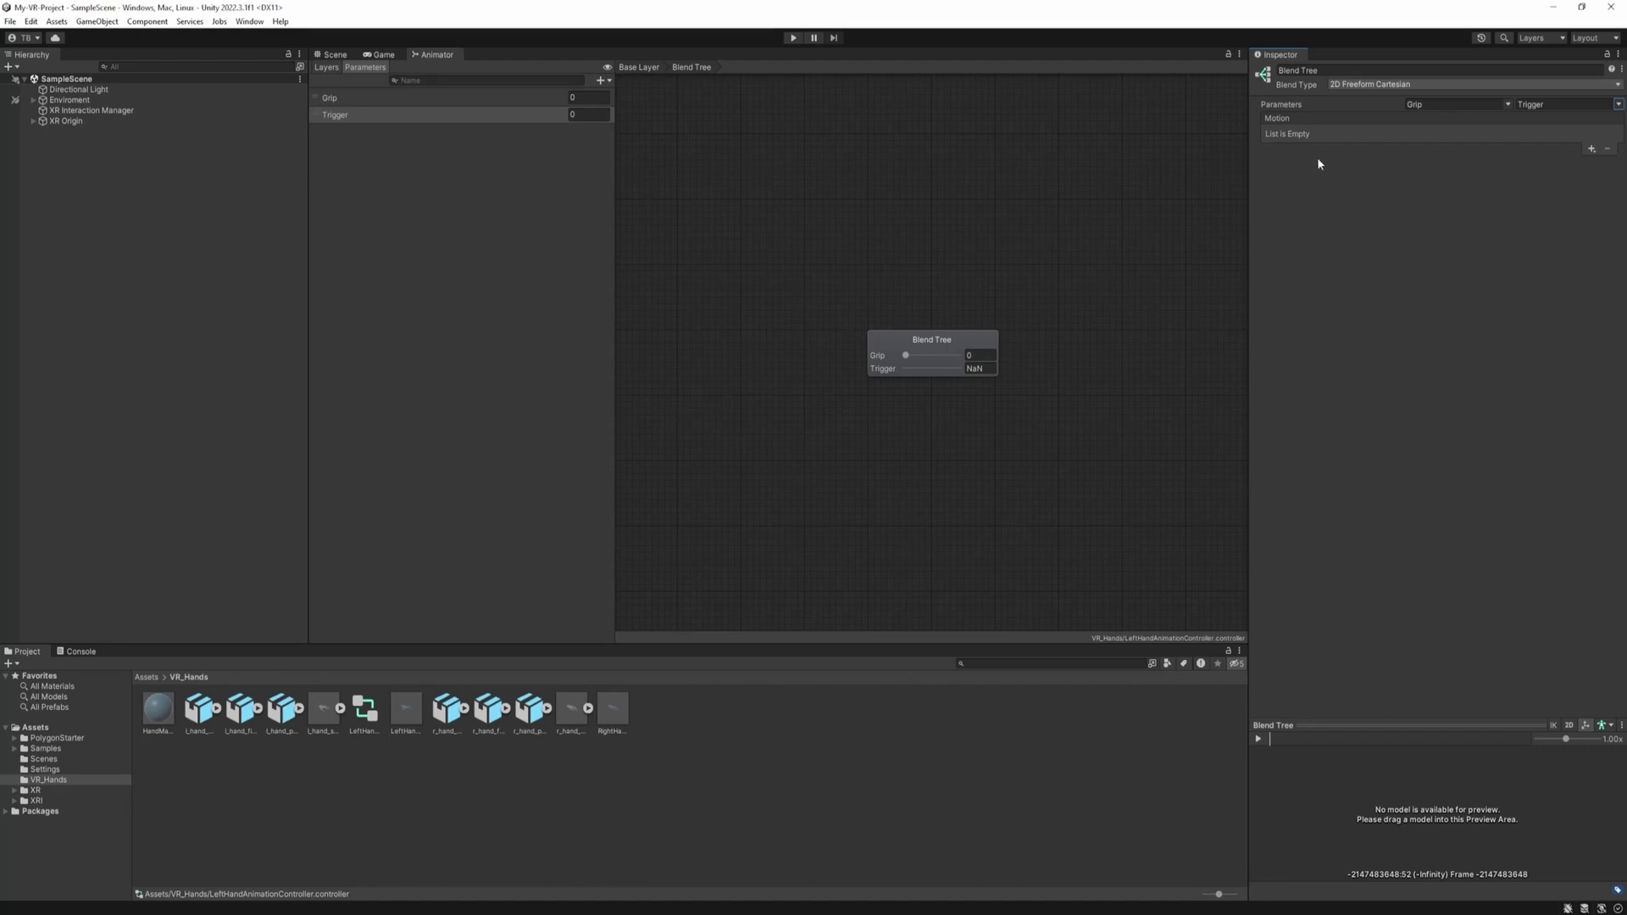
- Add four empty motion fields to the blend tree
click(1591, 148)
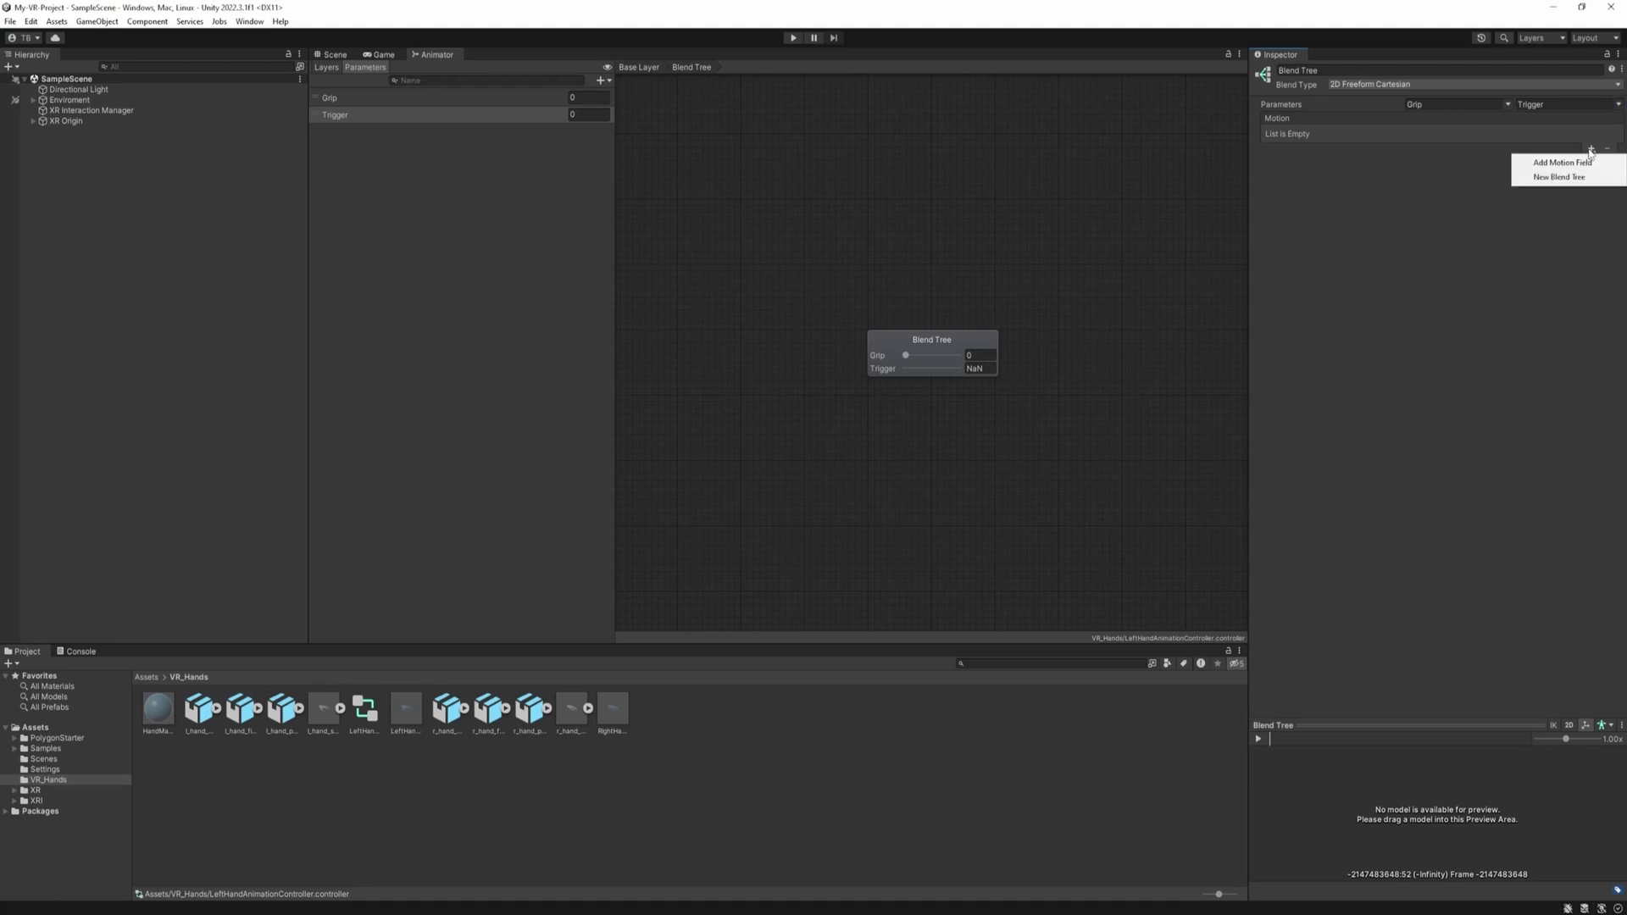
click(1567, 163)
click(1591, 149)
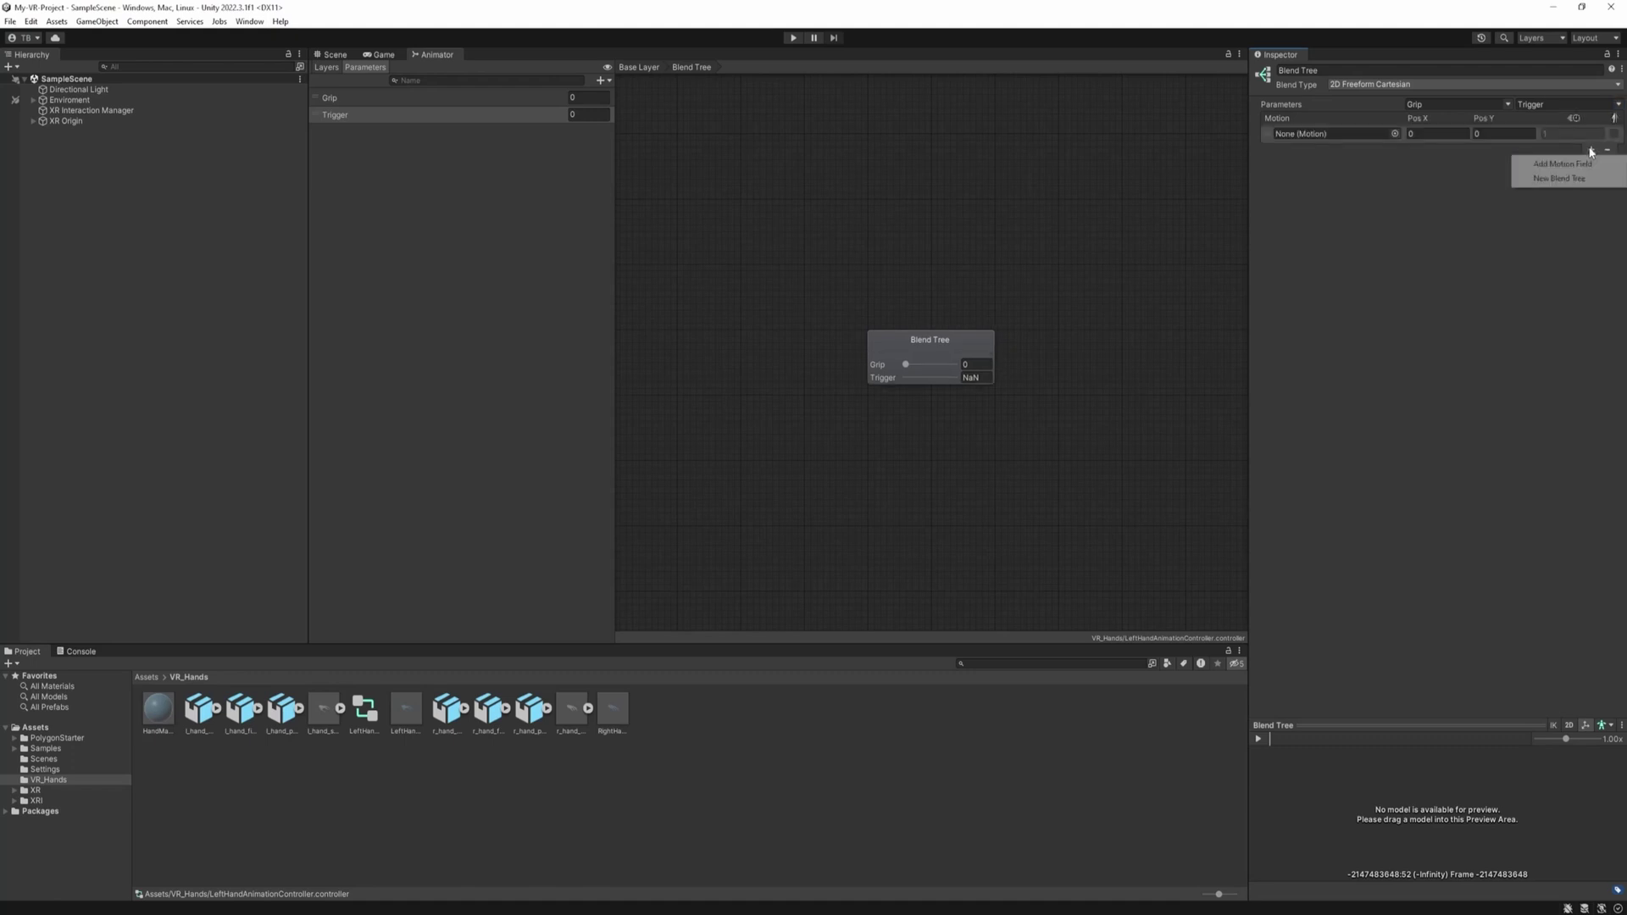
click(1563, 163)
click(1591, 322)
click(1566, 337)
click(1591, 337)
click(1567, 352)
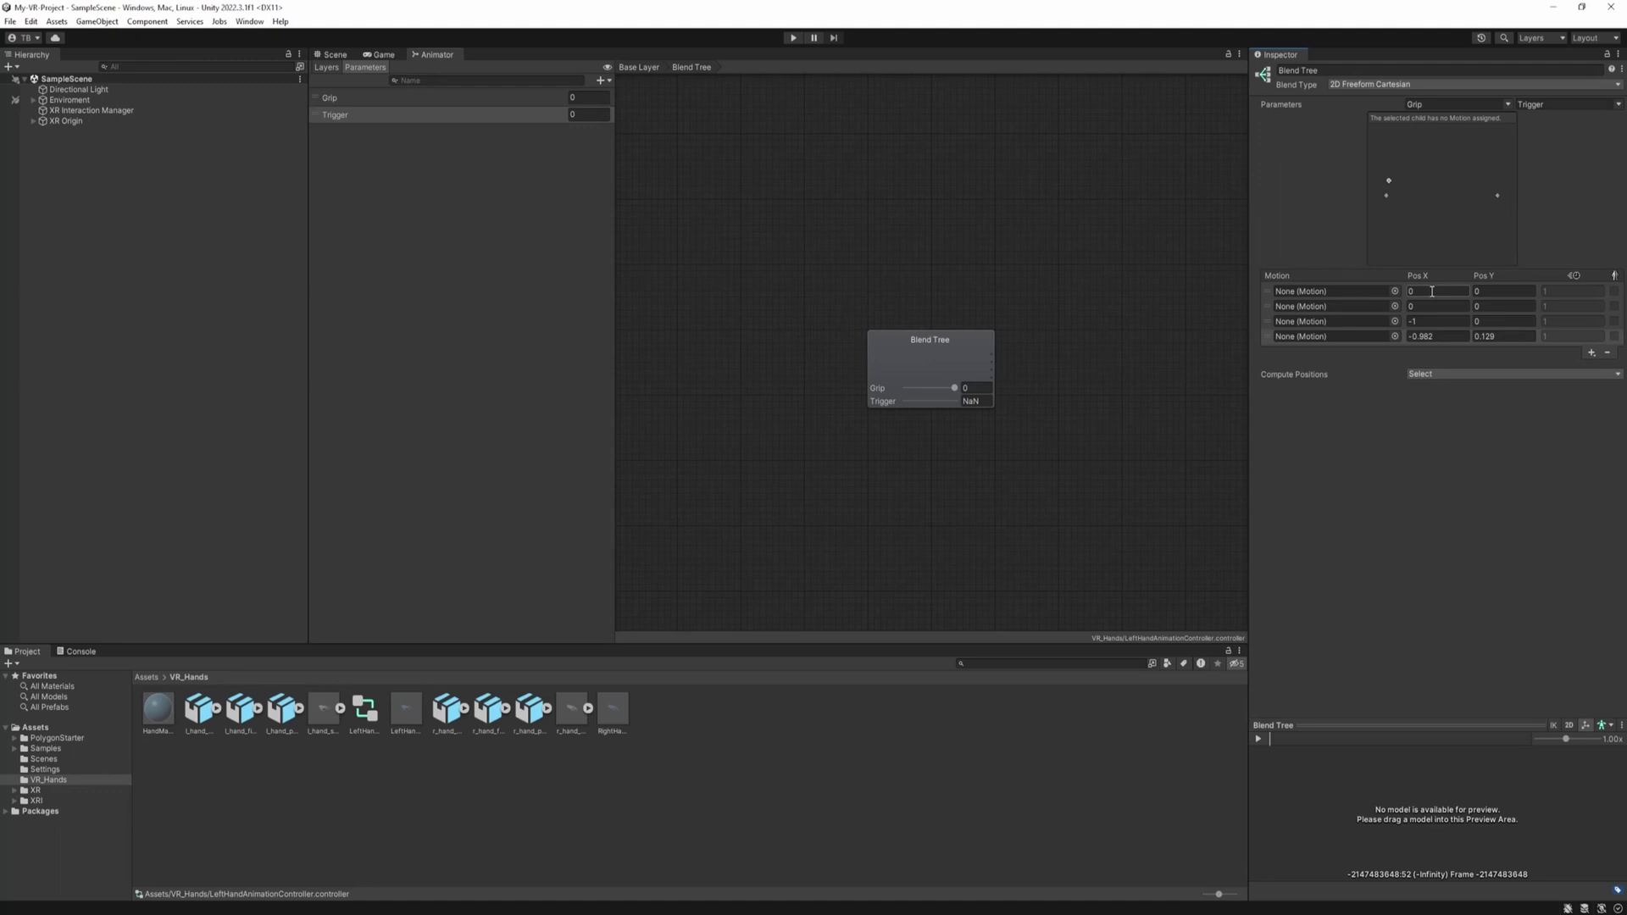
- Assign the l_hand_Idle clip from the l_hand_default_anim model to the blend tree's first motion
click(216, 709)
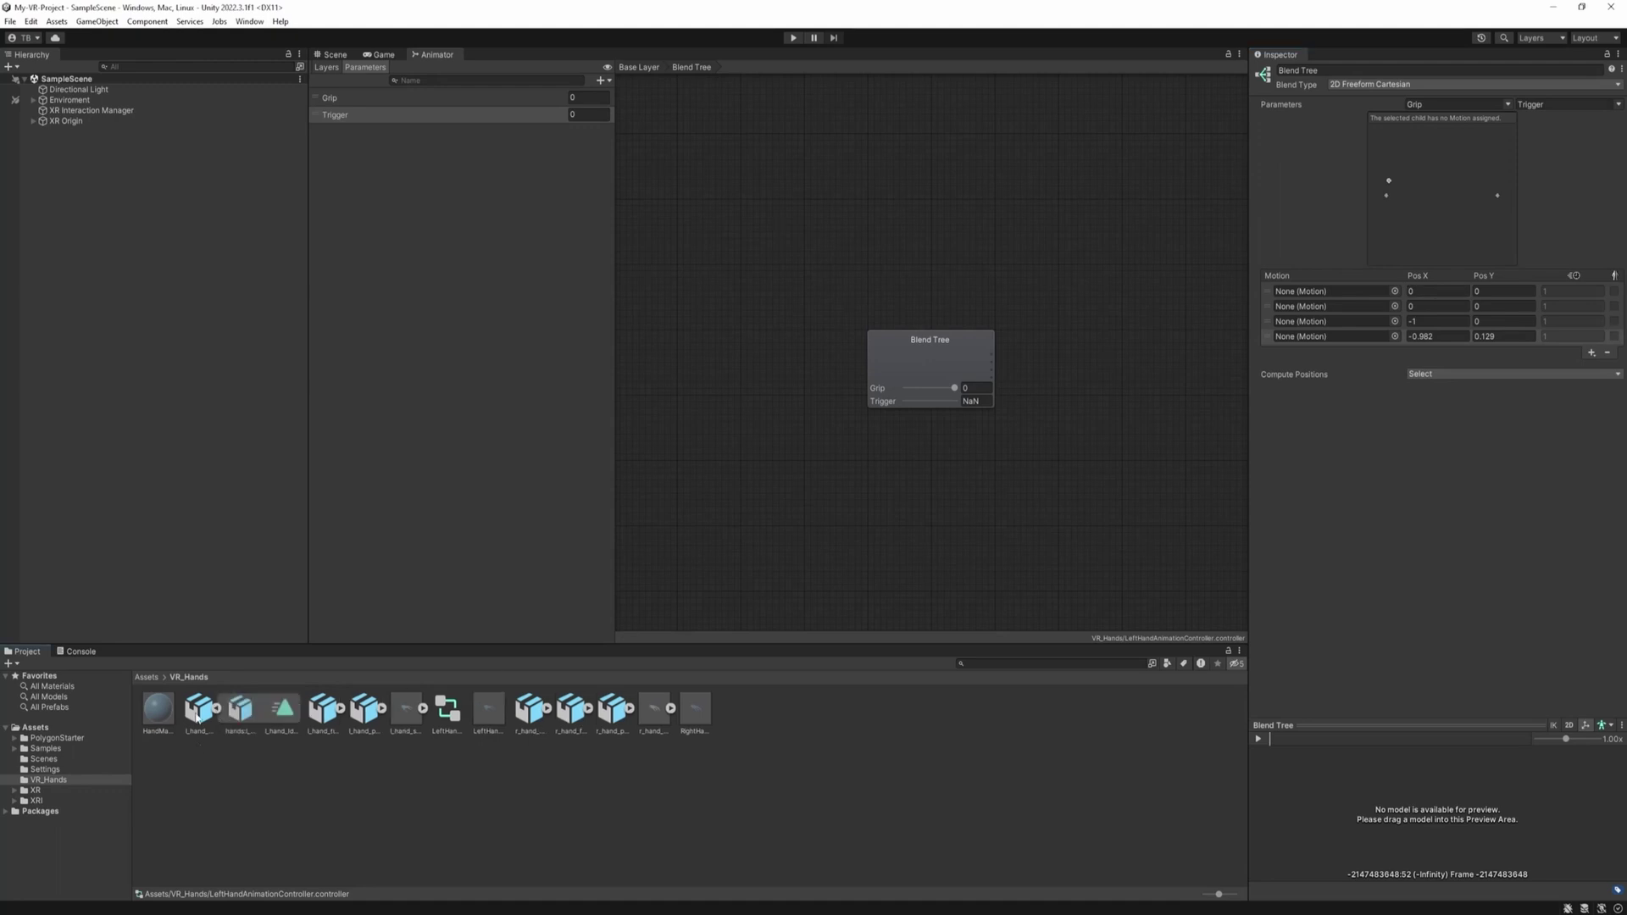
click(194, 719)
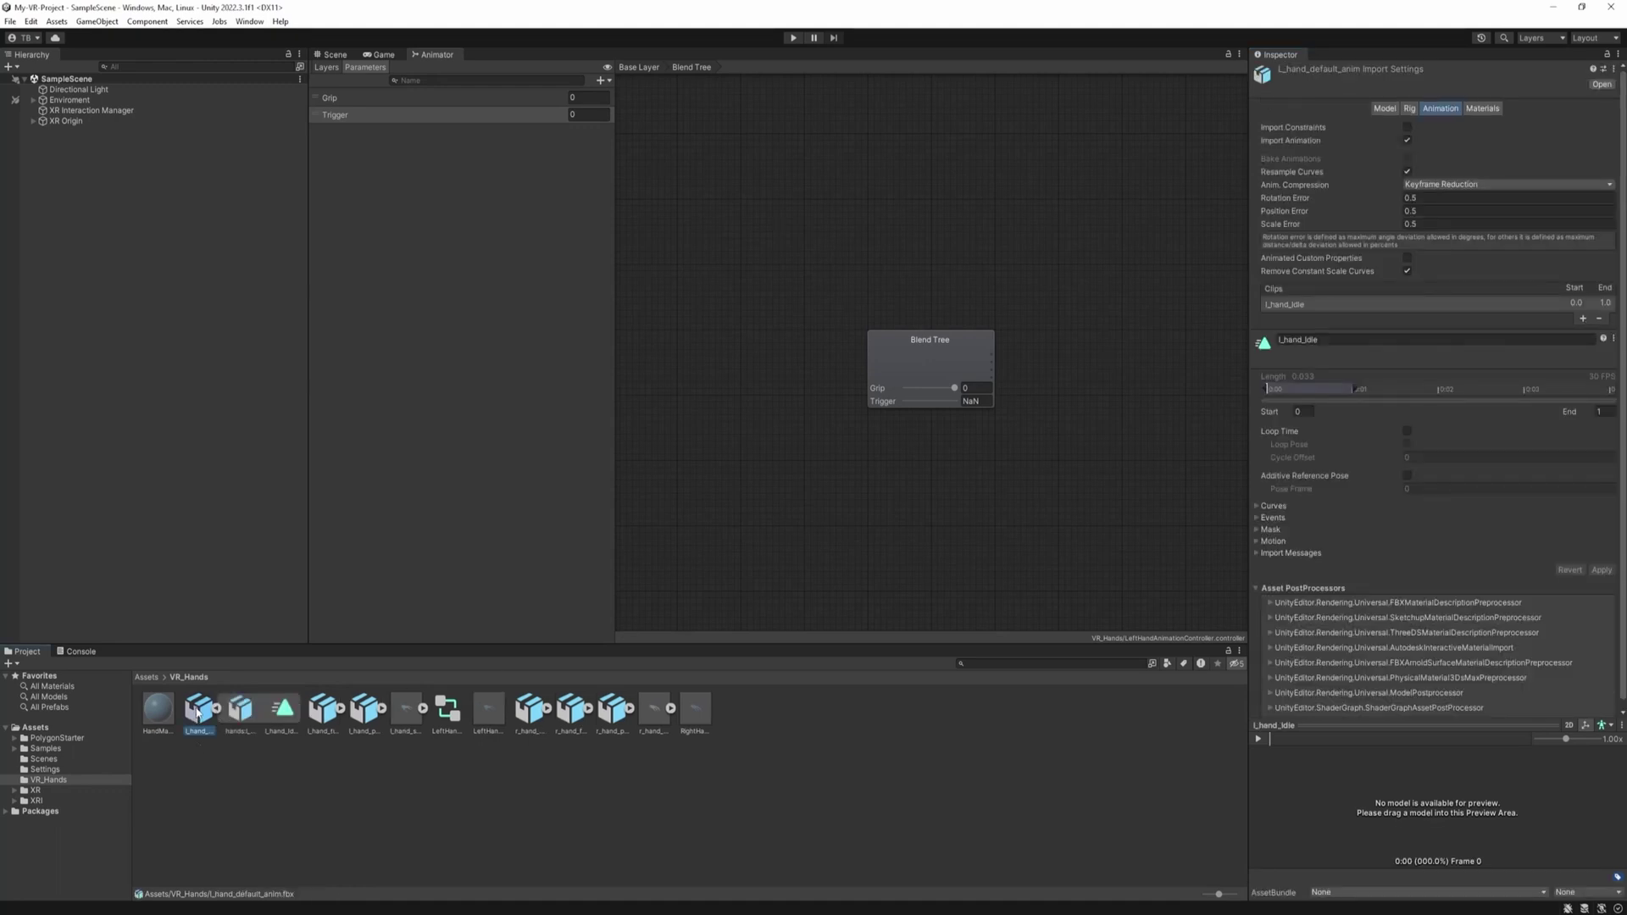
click(909, 375)
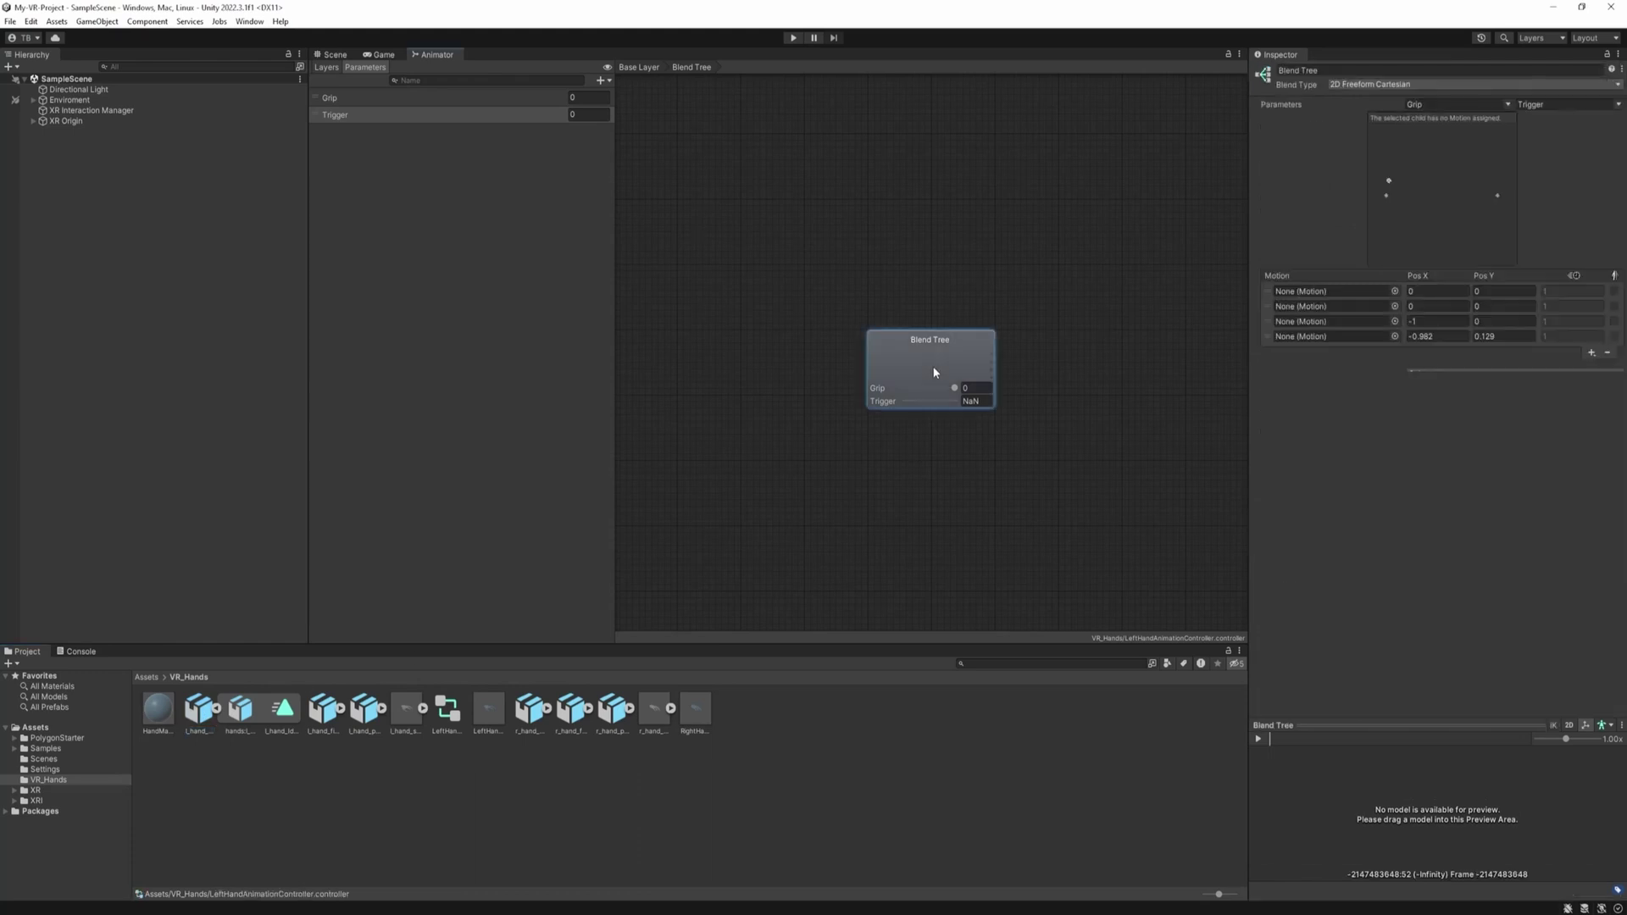
drag(281, 722, 1309, 289)
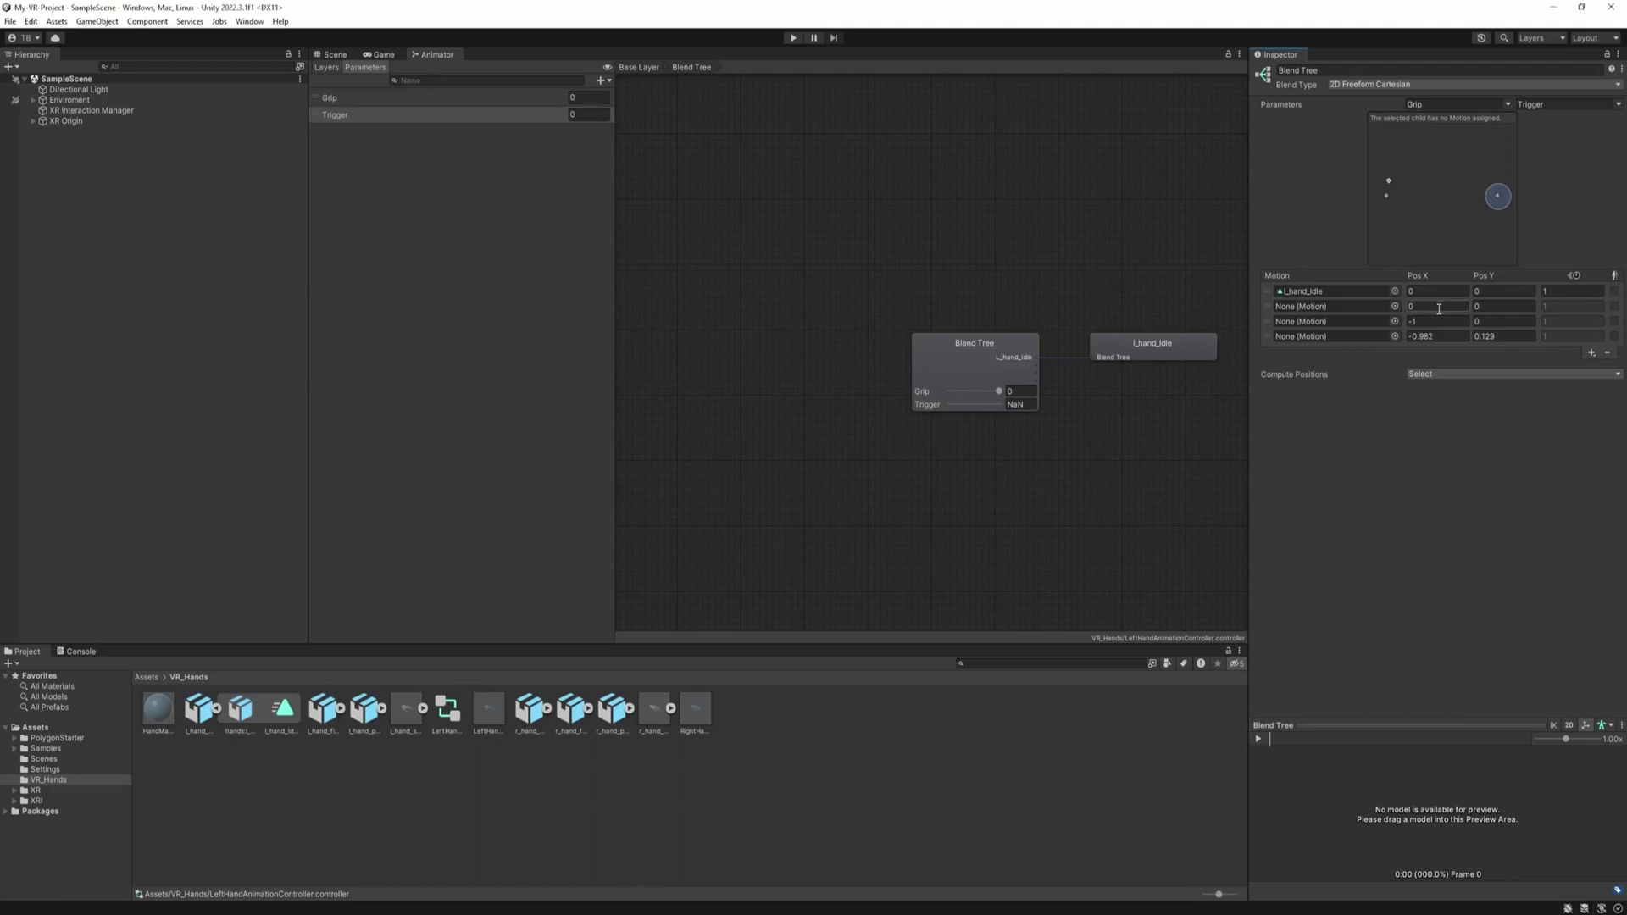
- Set the second motion's Pos Y to 1 and assign the l_hand_pinch clip to it
click(1496, 307)
key(Return)
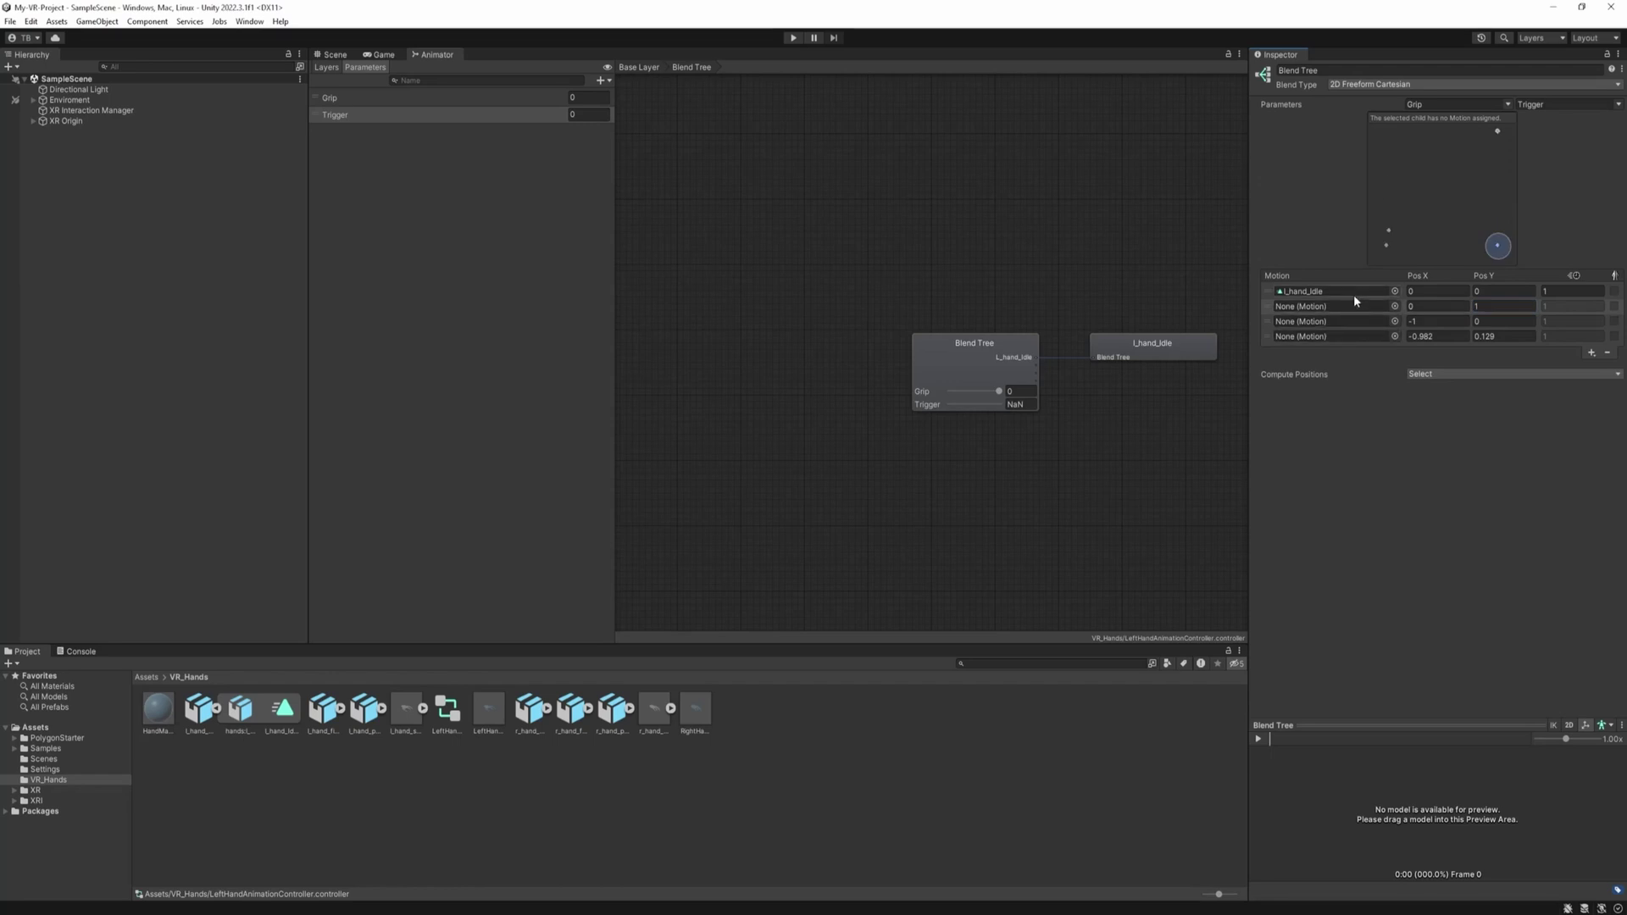
click(379, 714)
click(382, 708)
click(974, 366)
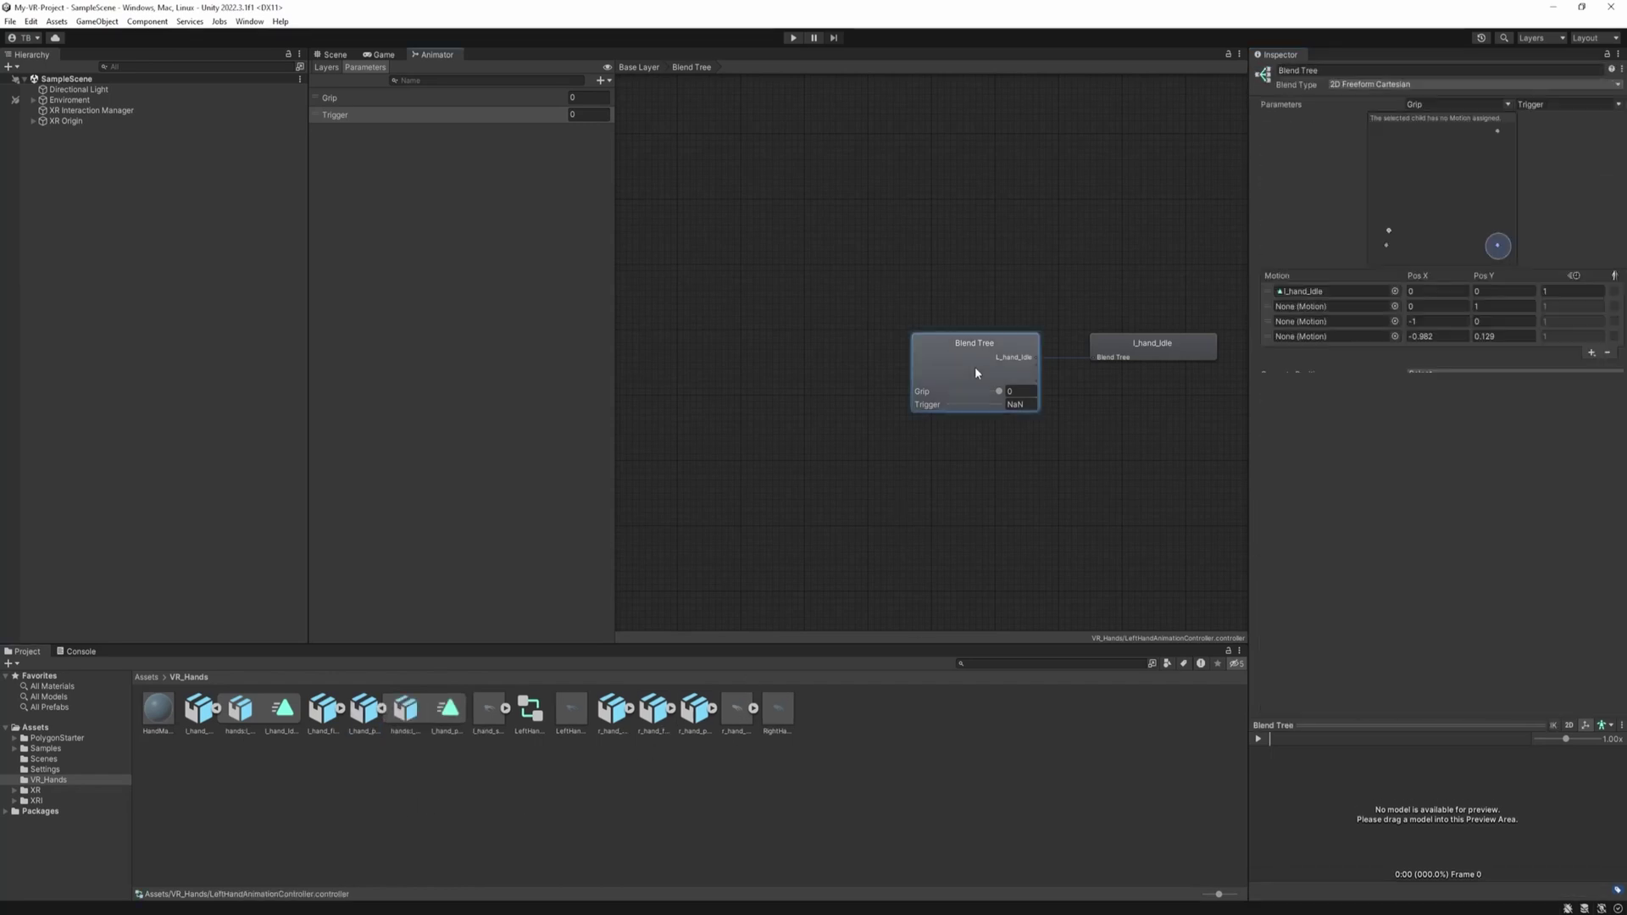
drag(447, 714, 1319, 309)
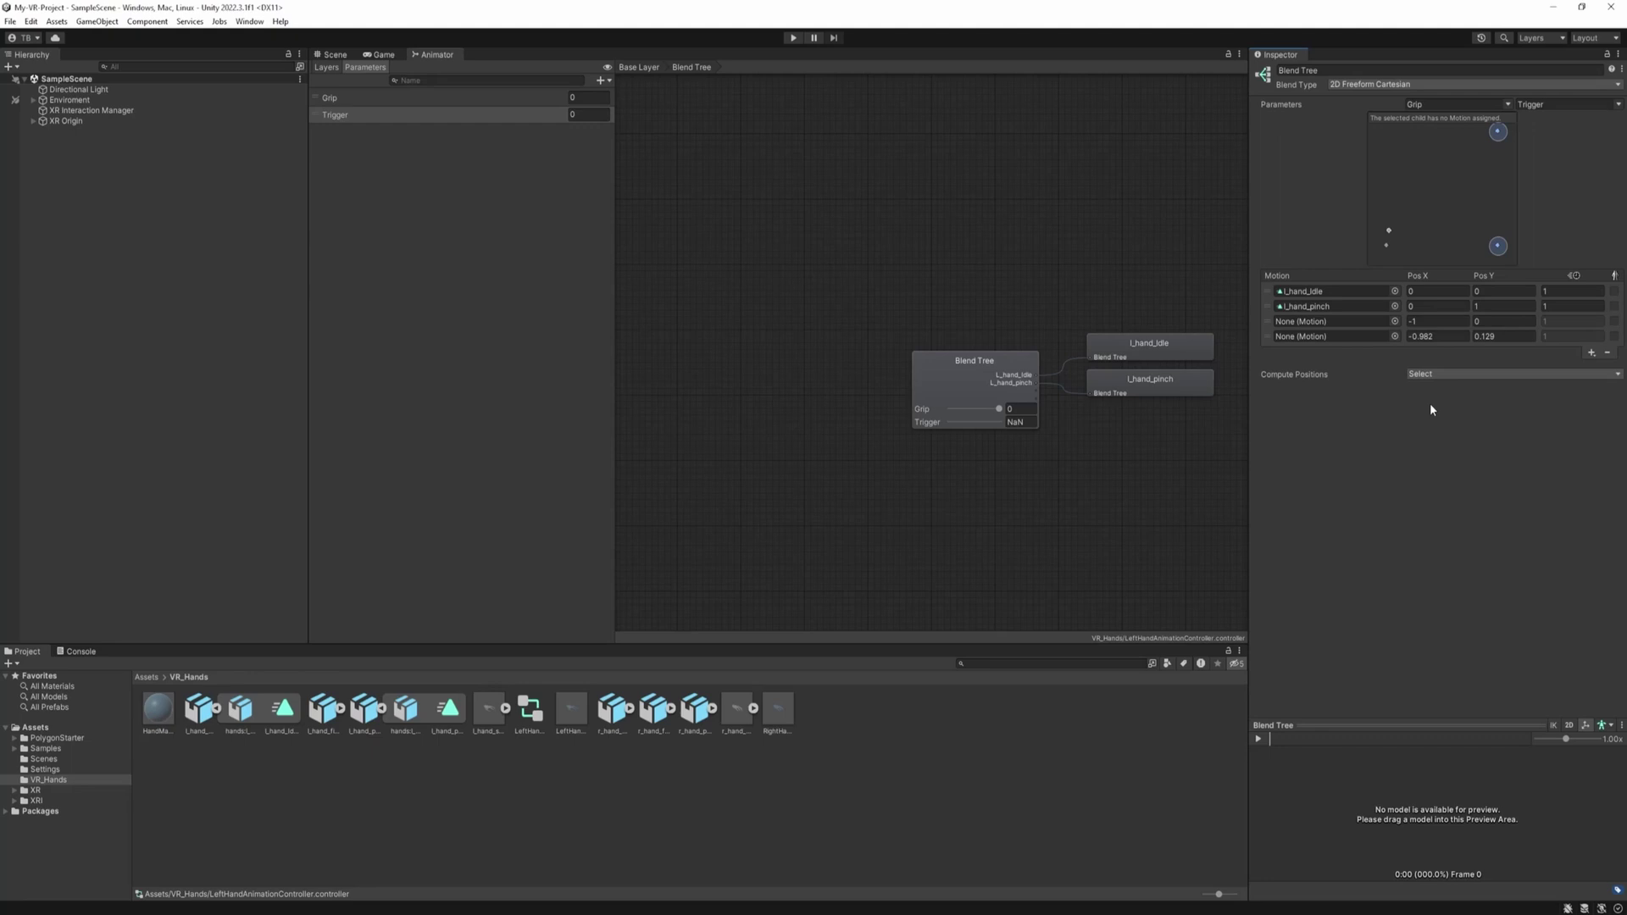
- Set the third motion's Pos X to 1 and assign the l_hand_grip clip to it
click(1433, 321)
text(1)
click(1503, 320)
click(1486, 419)
click(340, 707)
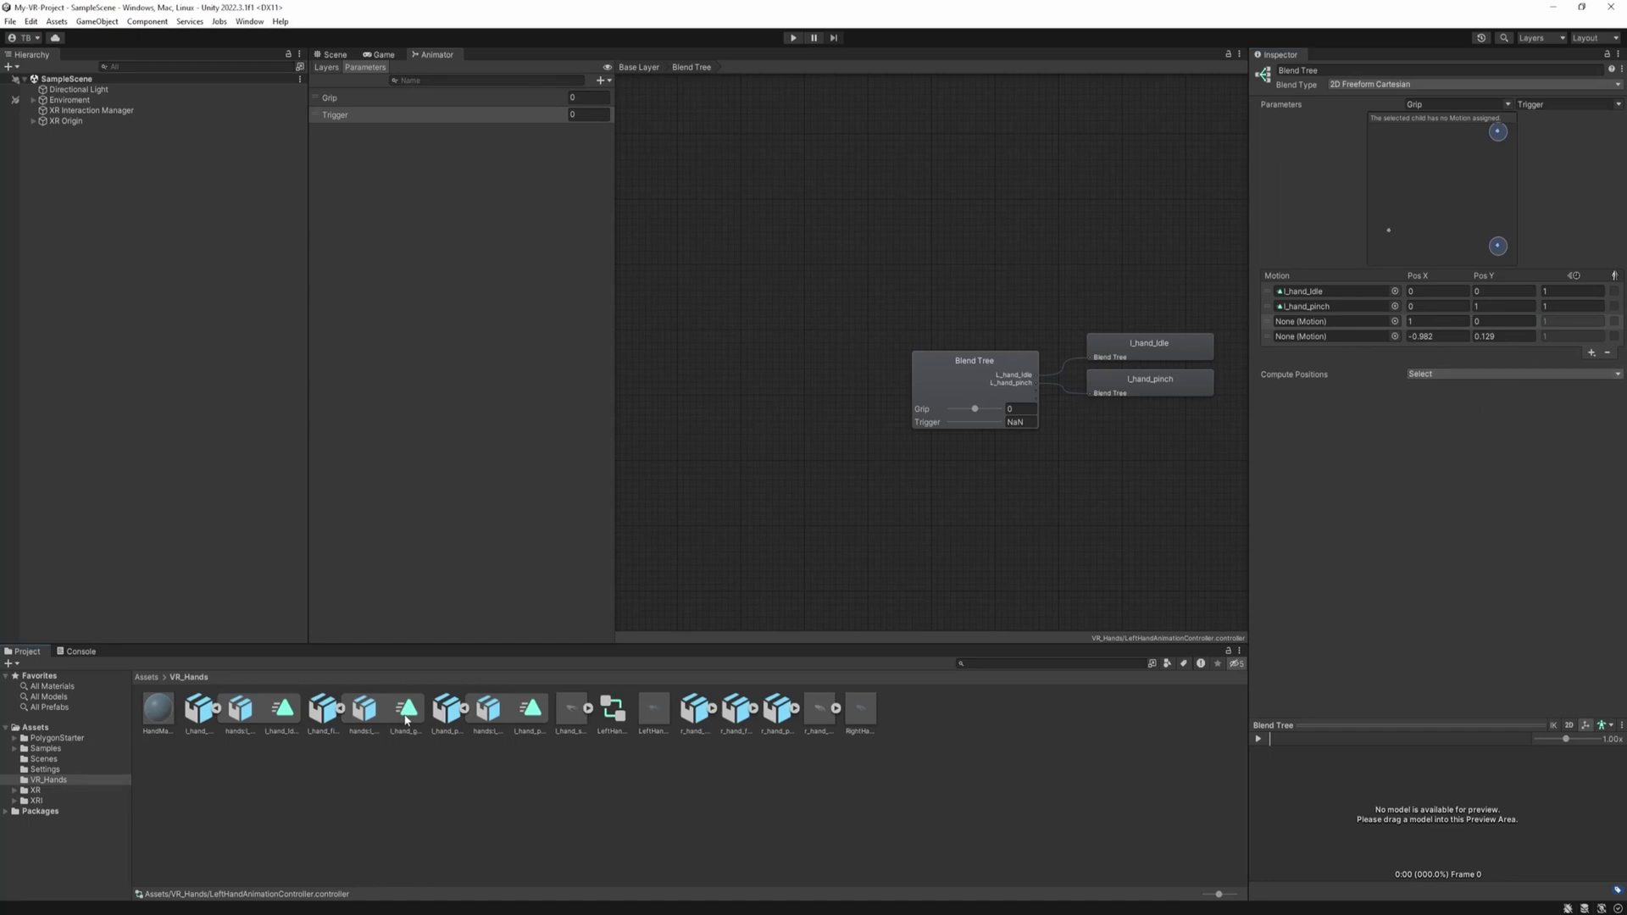
drag(406, 720, 1316, 324)
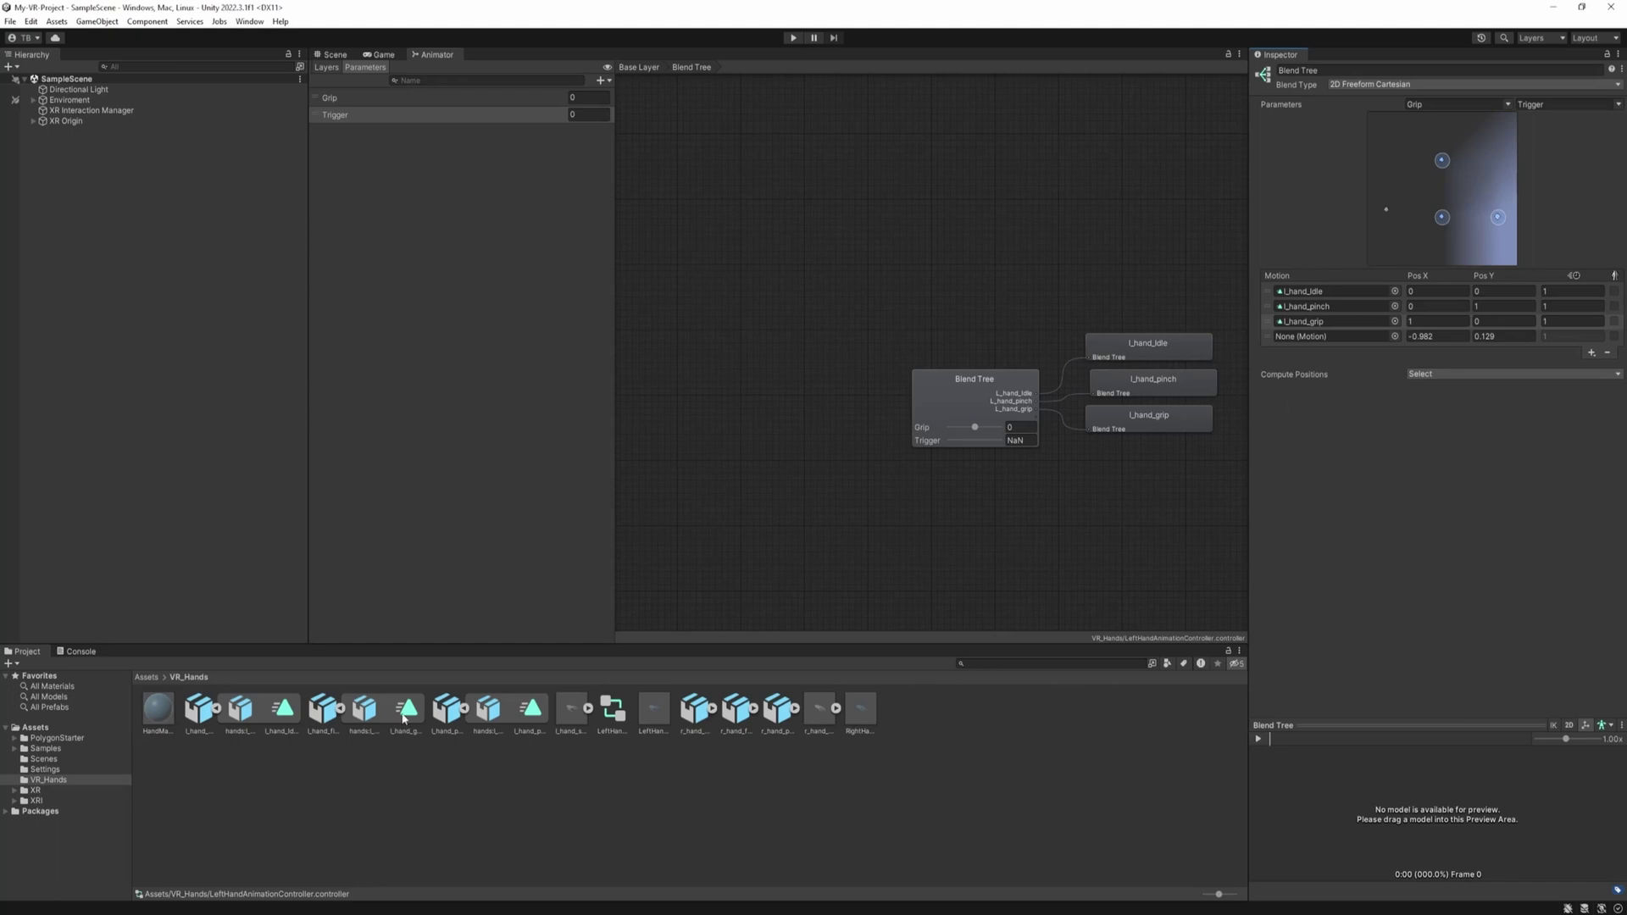
- Assign the l_hand_grip clip to the fourth motion and set its Pos X and Pos Y to 1
drag(404, 725, 1336, 367)
drag(1344, 342, 1342, 337)
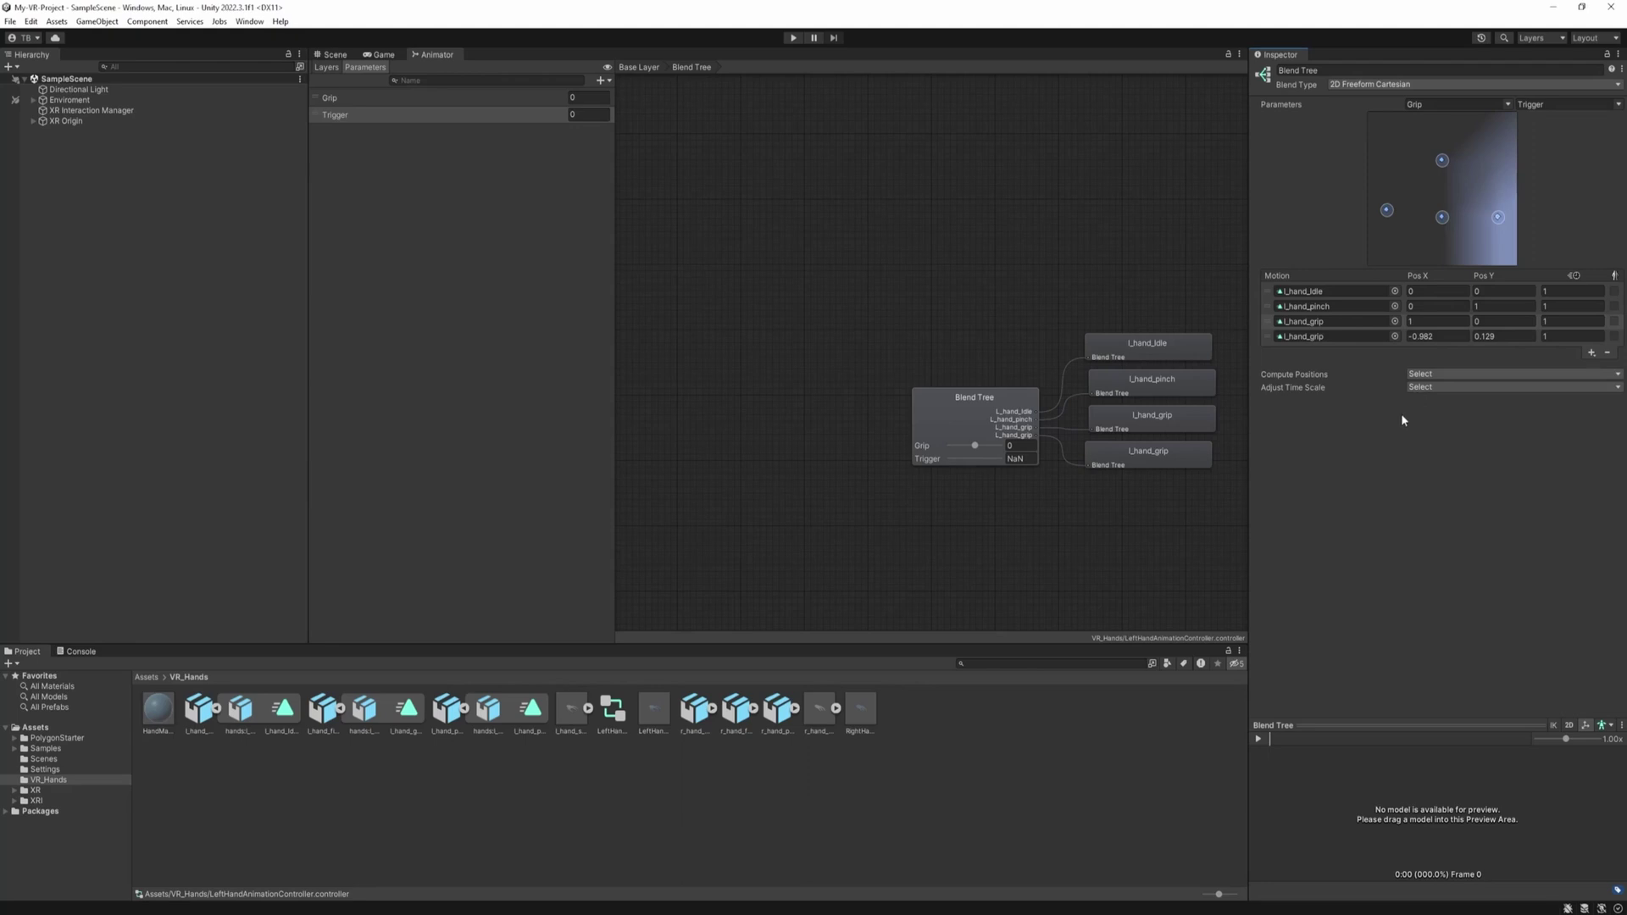
click(1443, 336)
text(1)
click(1492, 339)
text(1)
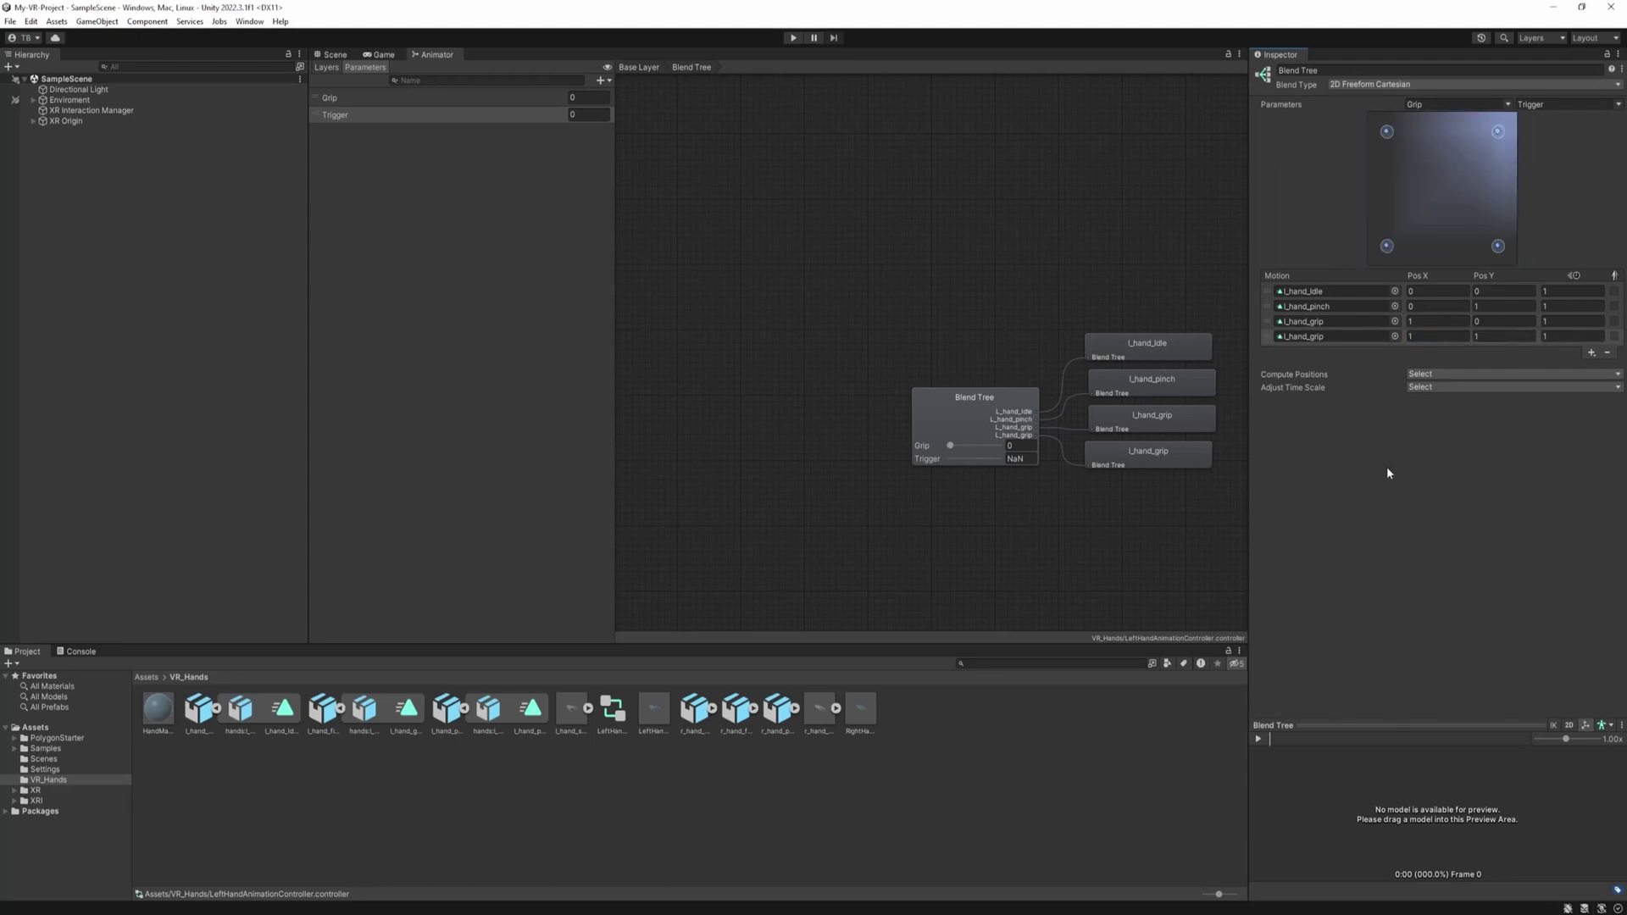
- Test the blending by setting Trigger to 1, returning it to 0, and raising Grip to about 0.68
click(1030, 458)
text(01)
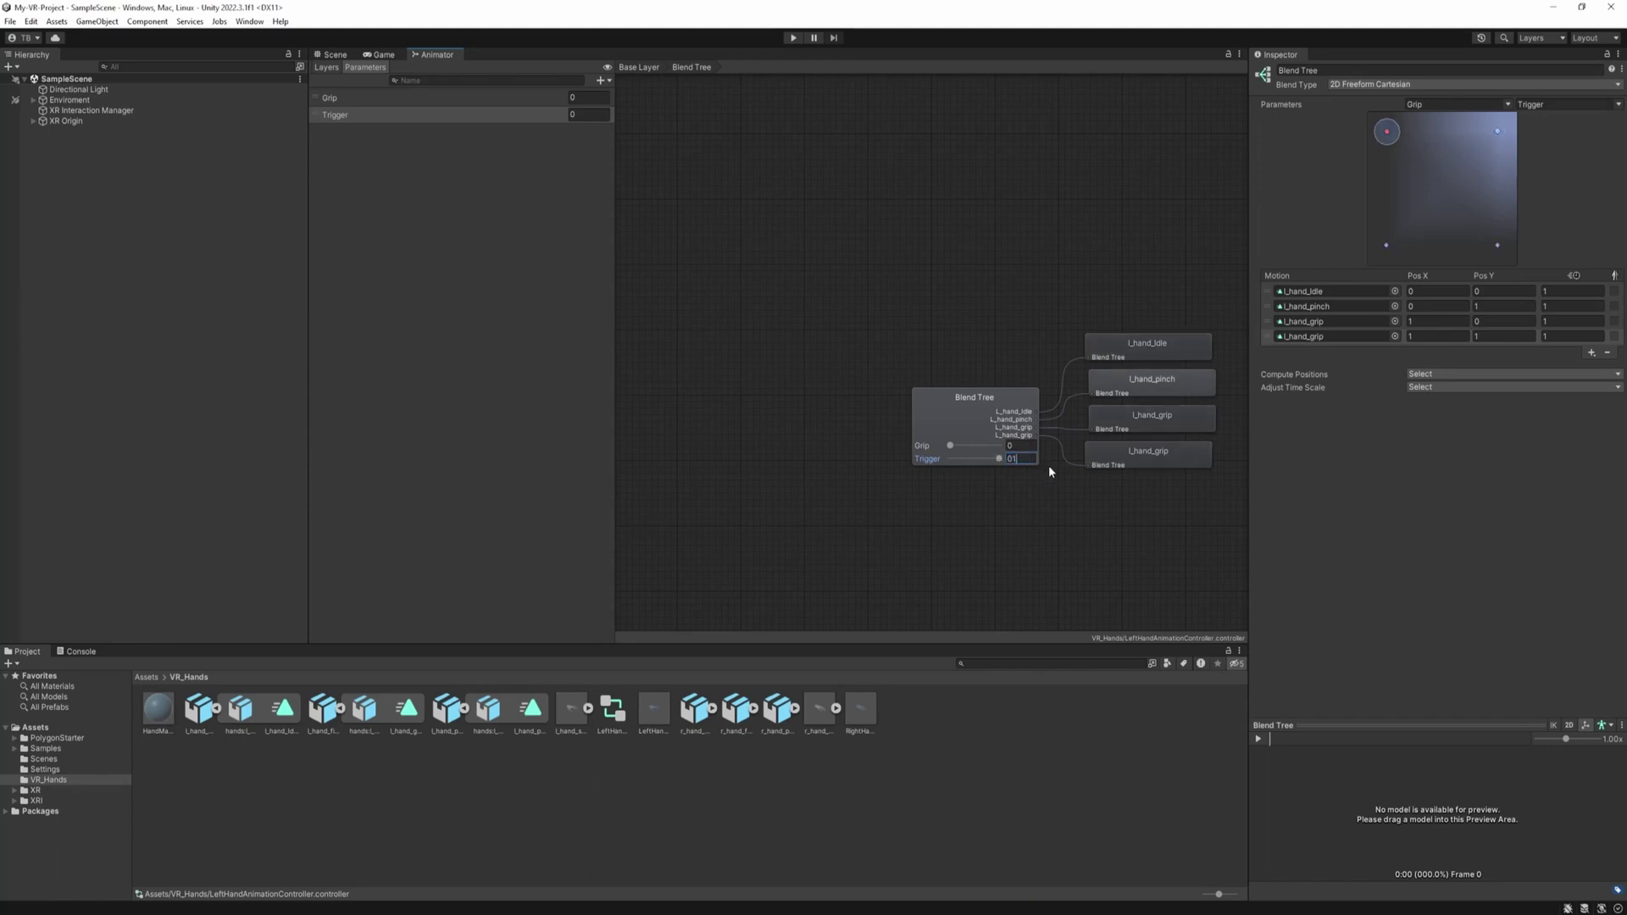
click(1387, 248)
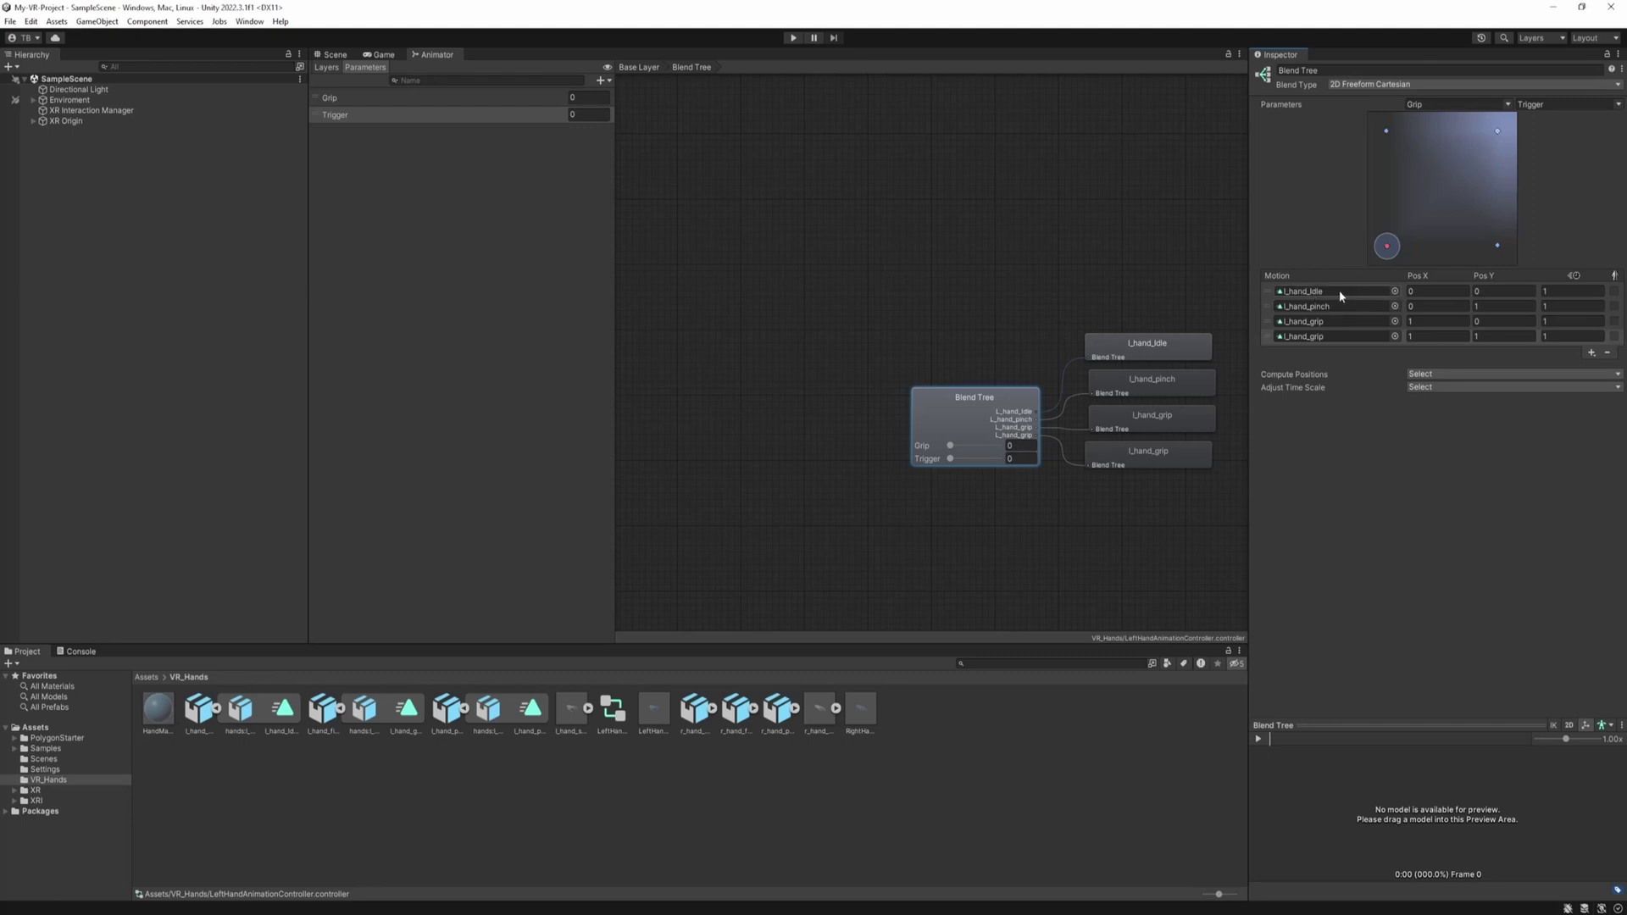
drag(950, 445, 984, 445)
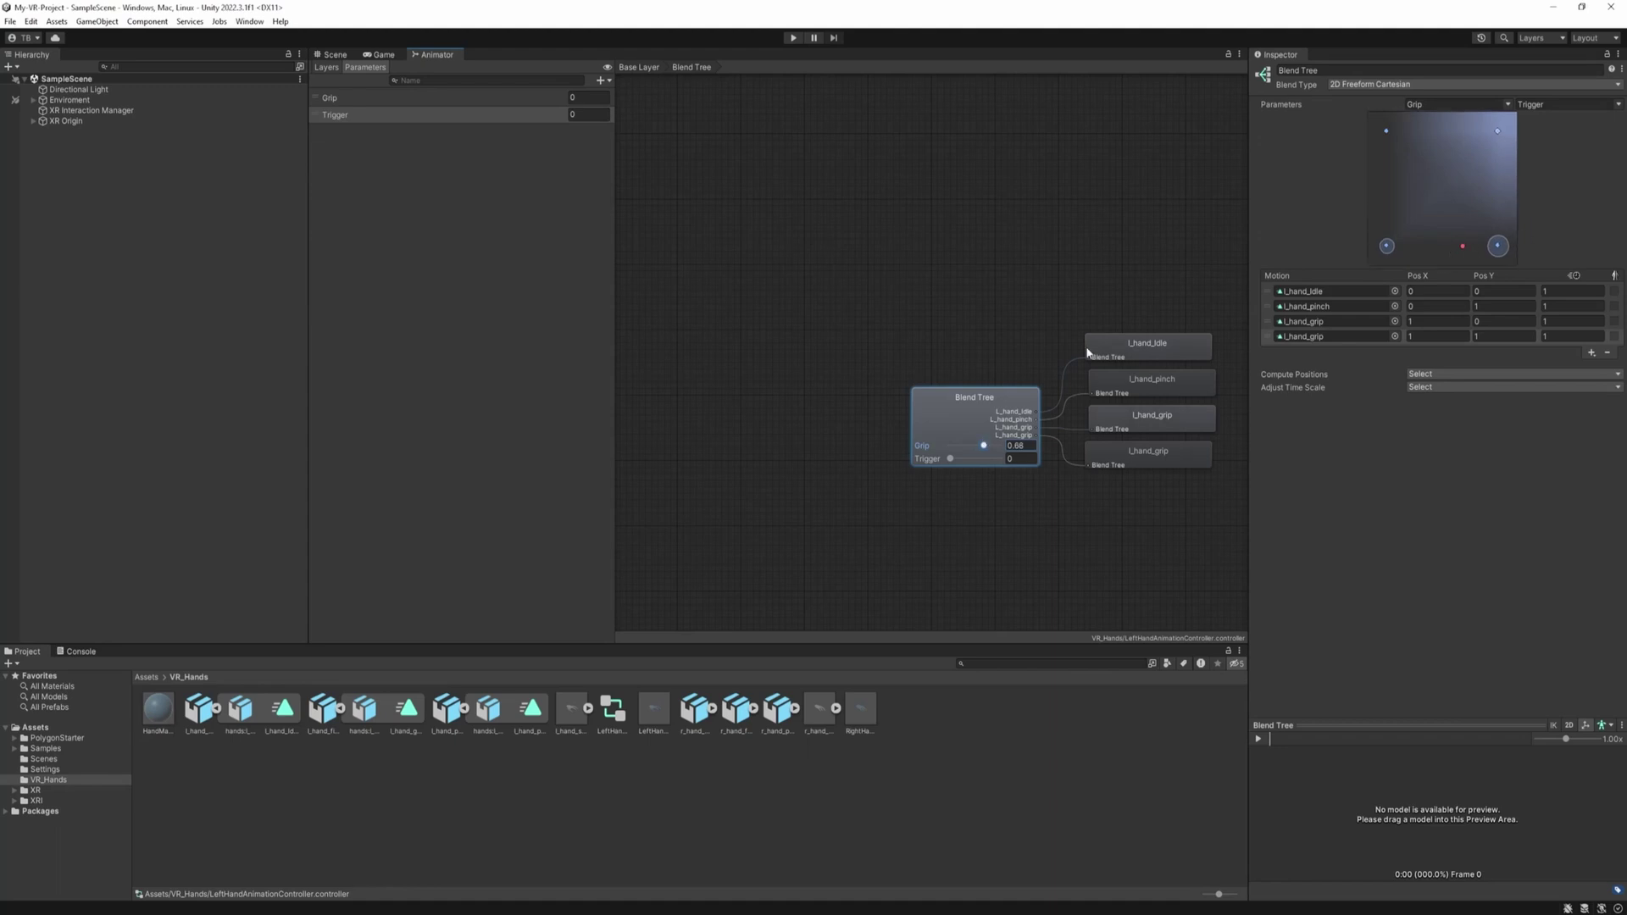
- Test the blend tree by lowering Grip to about 0.27 and returning it to 0
drag(1463, 246, 1417, 246)
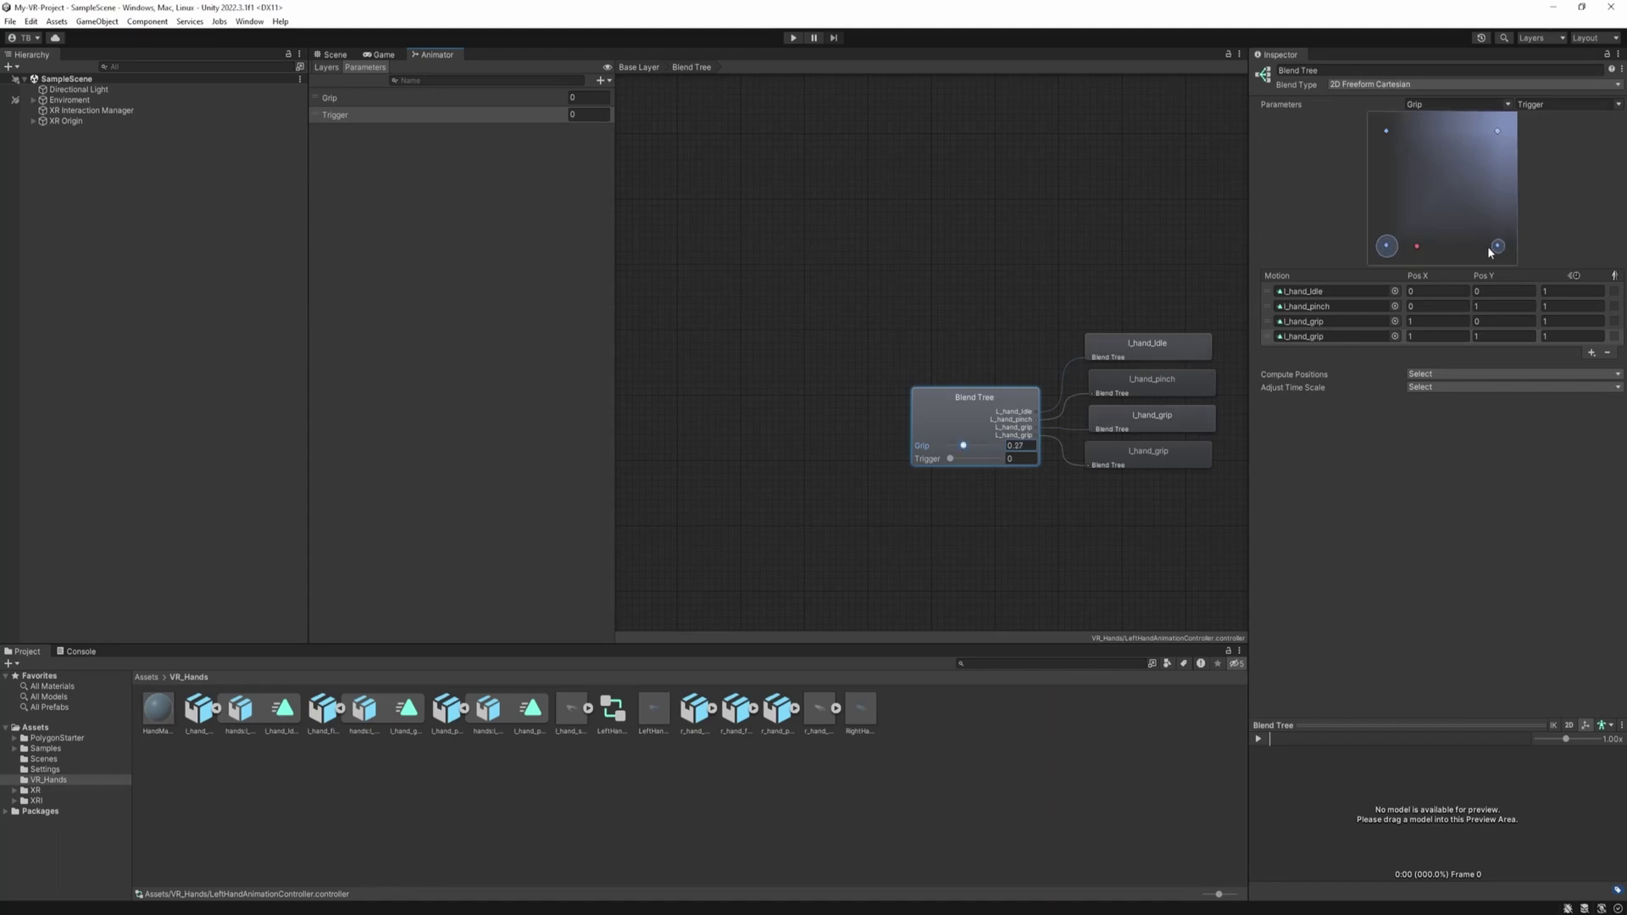
drag(965, 446, 1000, 459)
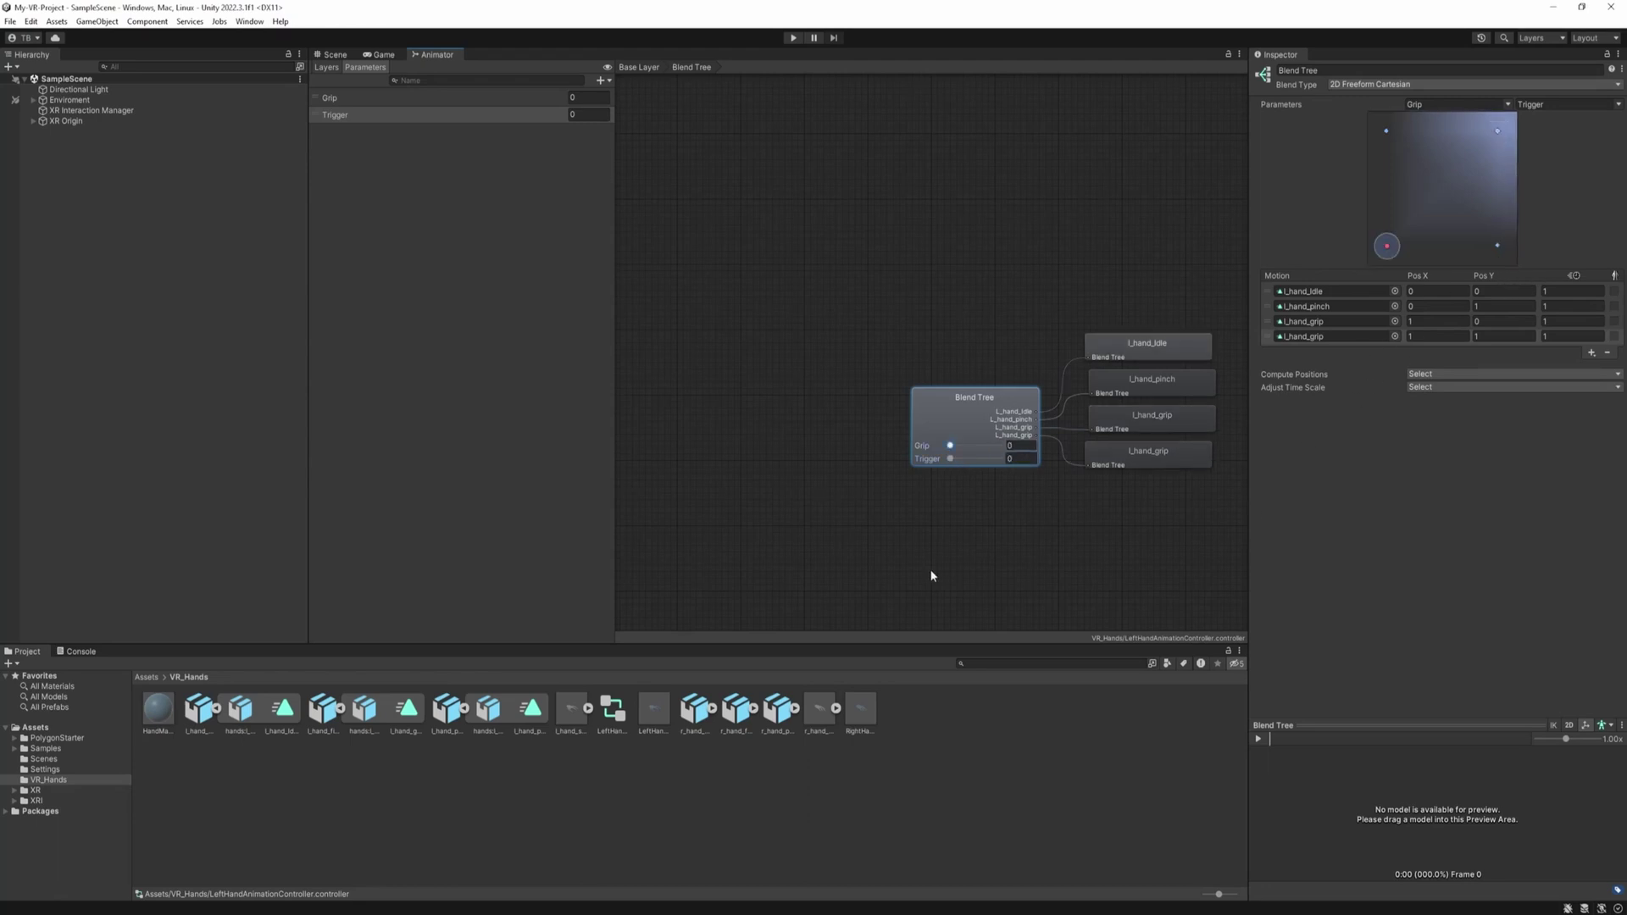
click(949, 447)
drag(950, 446, 806, 410)
- Open the XRI Default Input Actions asset from Samples > XR Interaction Toolkit > 2.3.2 > Starter Assets
click(269, 747)
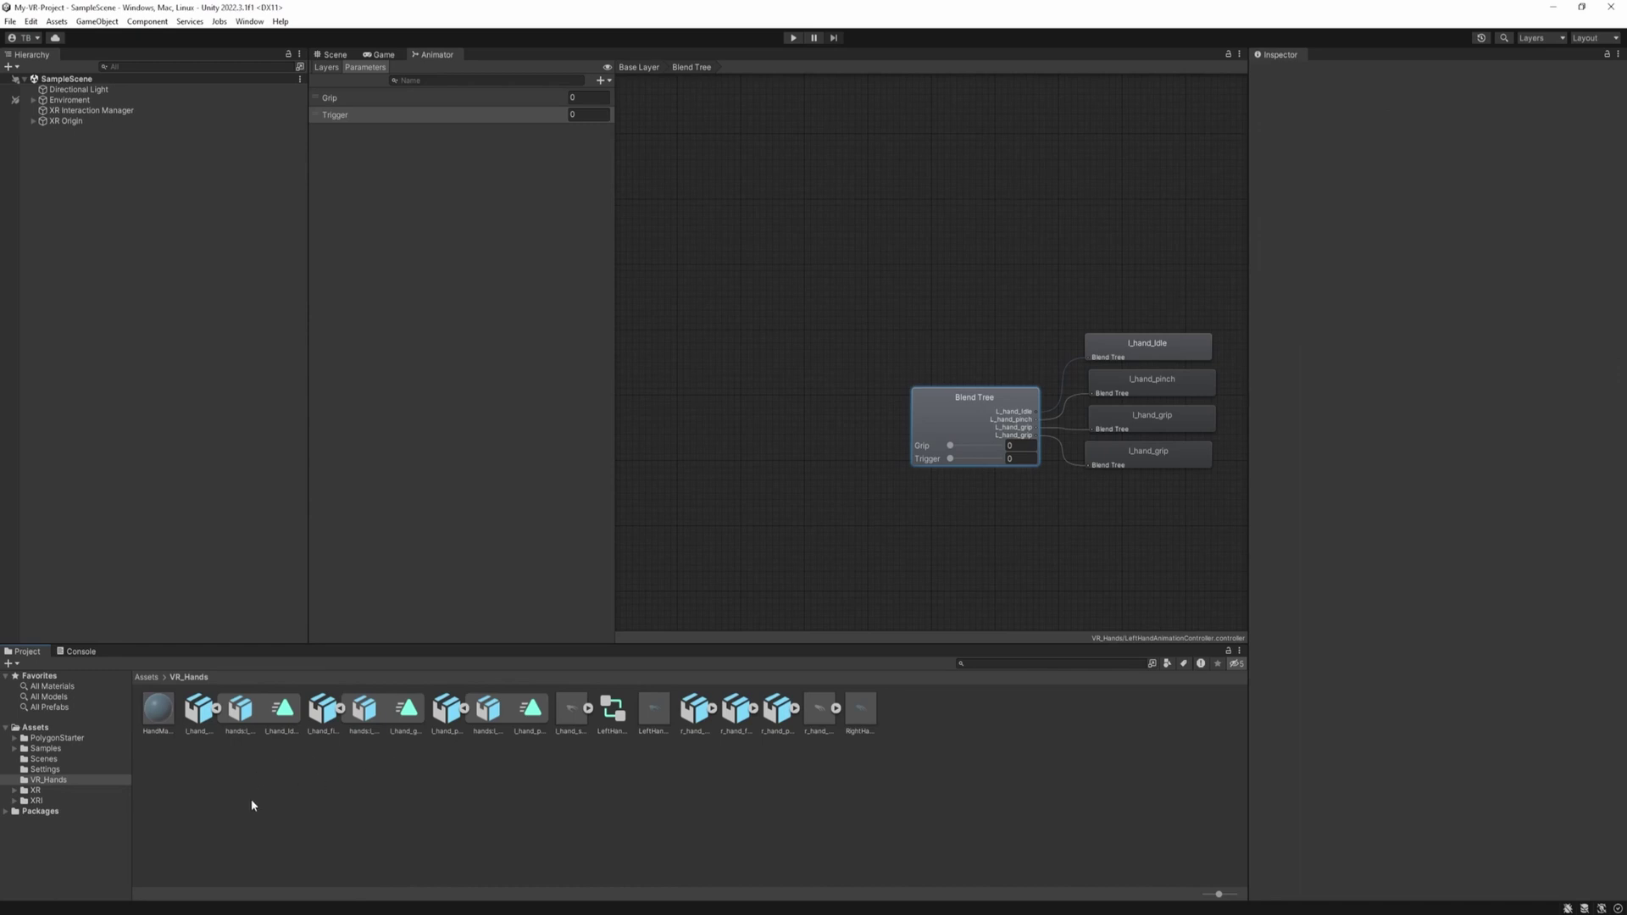
click(147, 678)
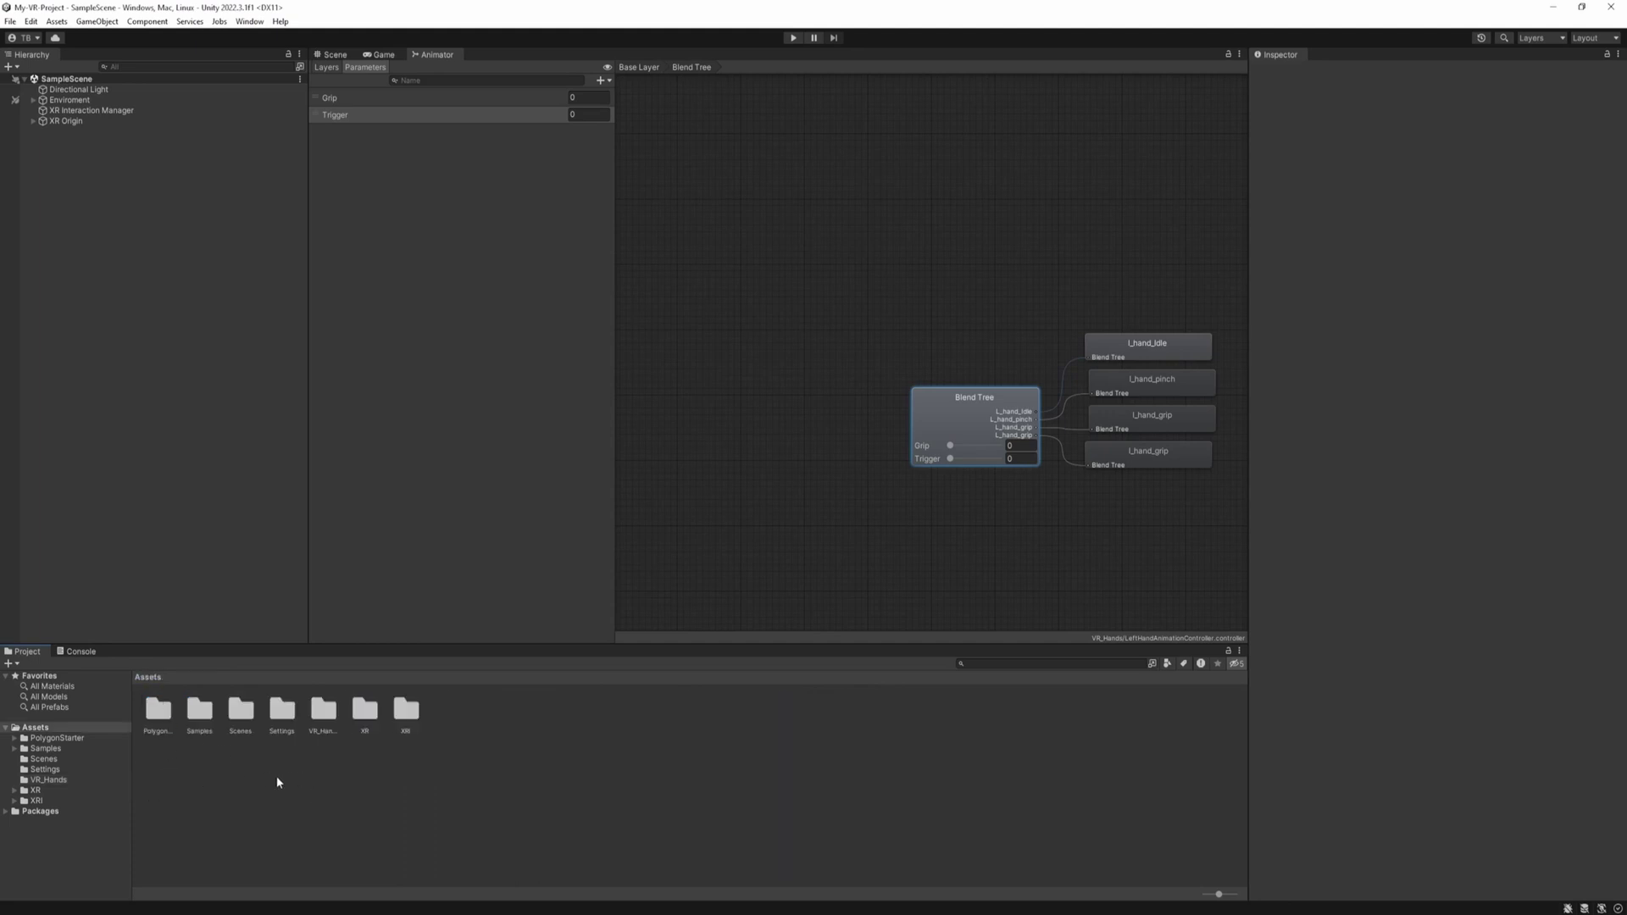
double_click(201, 710)
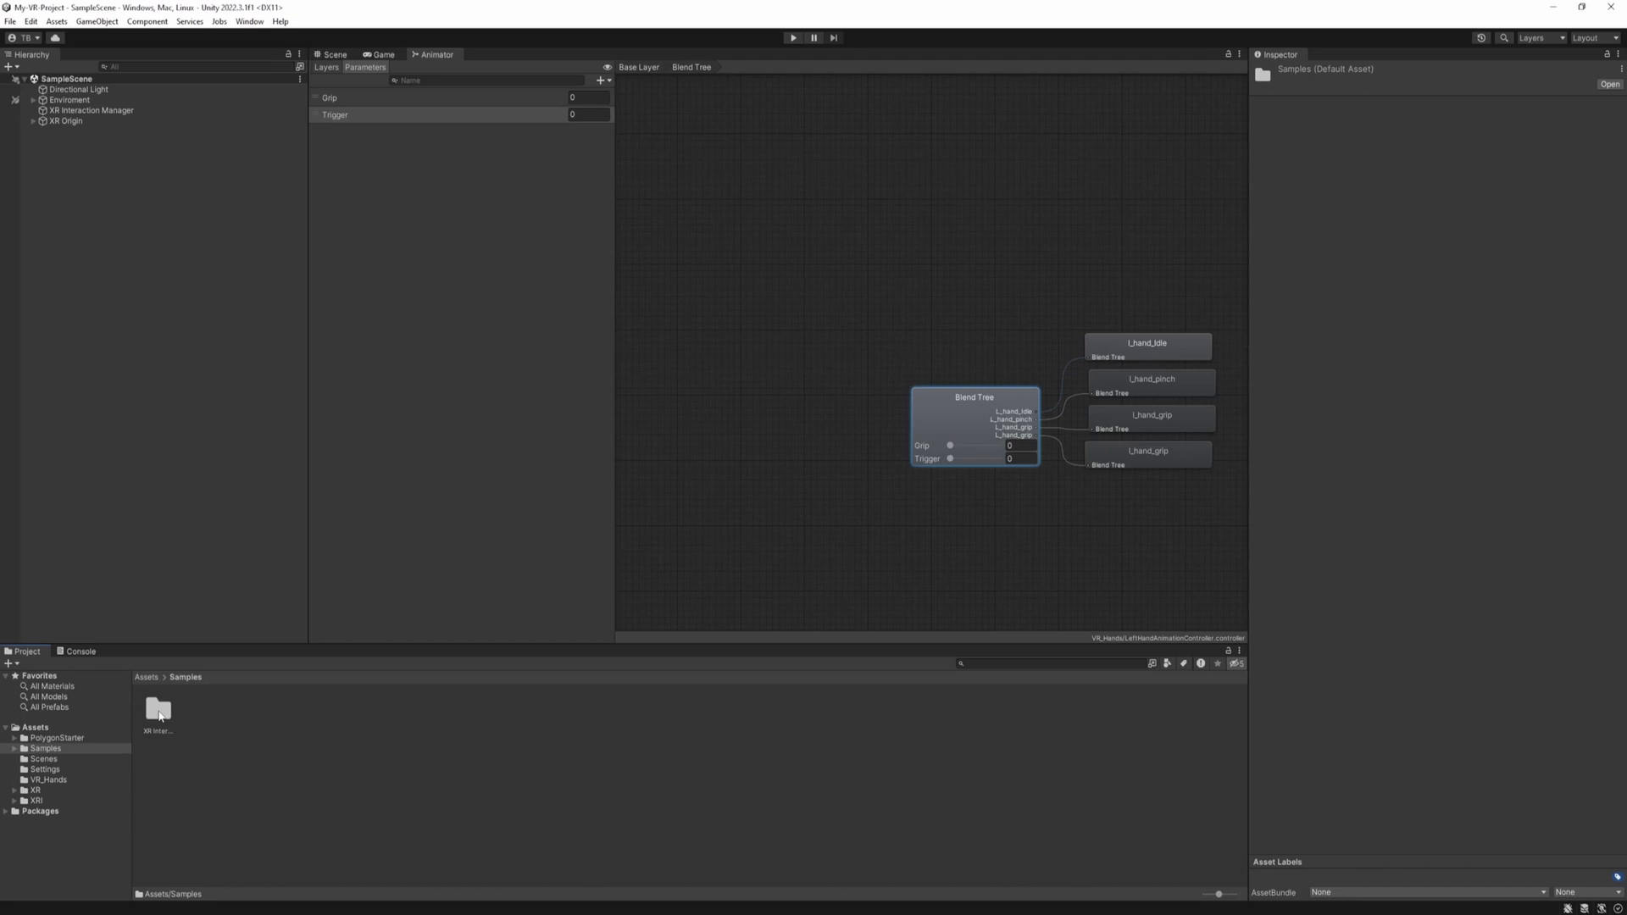
double_click(159, 713)
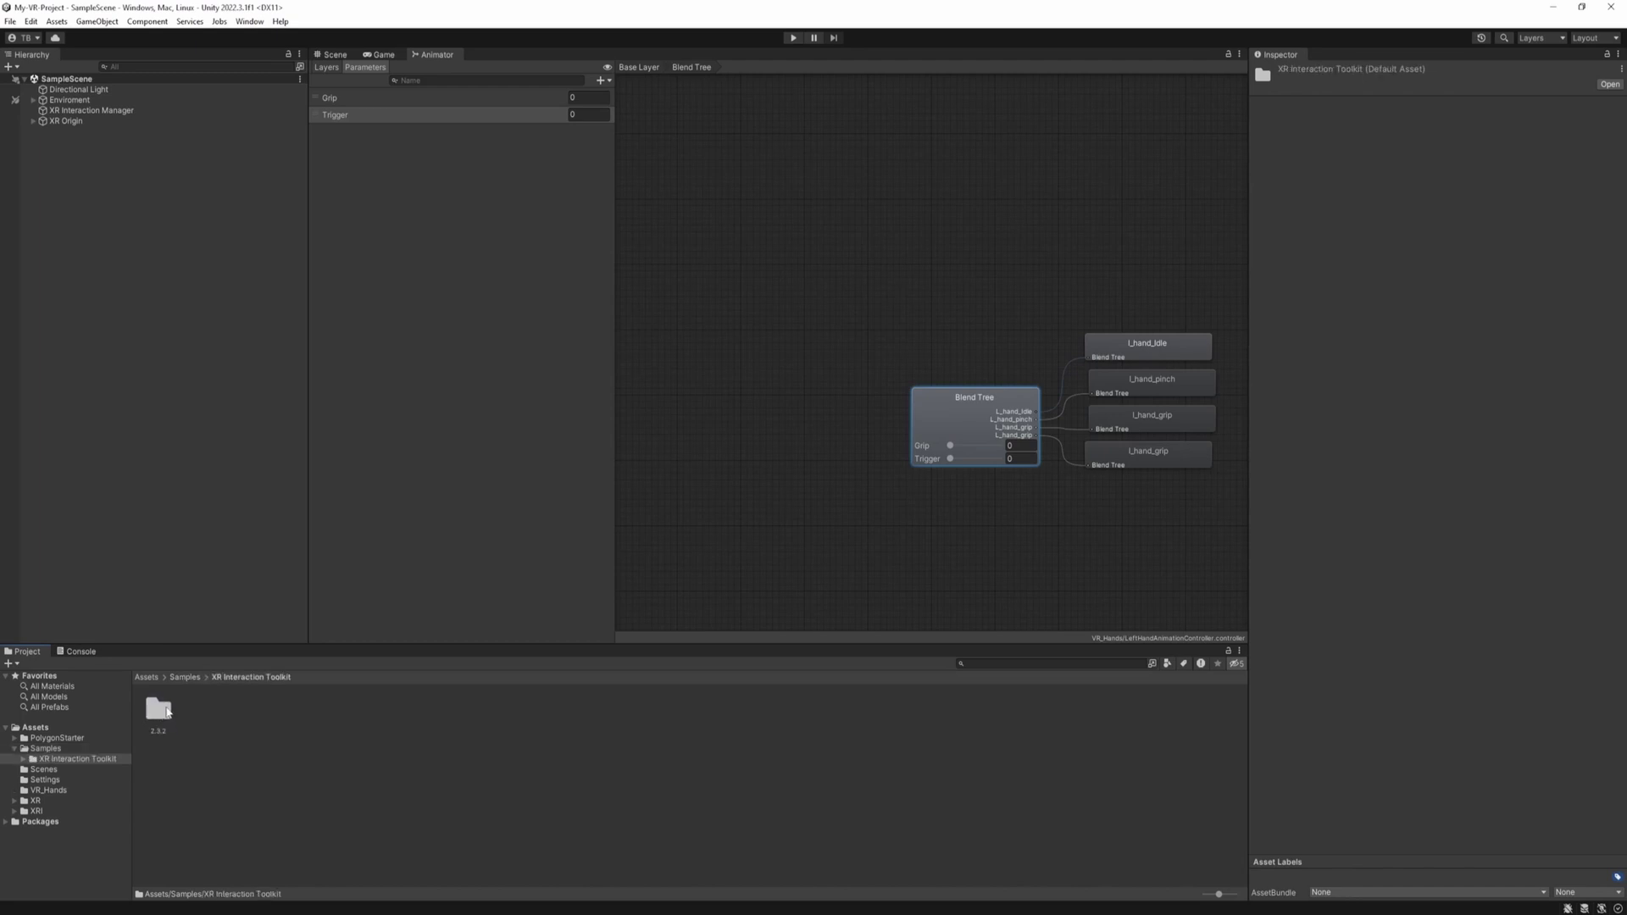
double_click(166, 713)
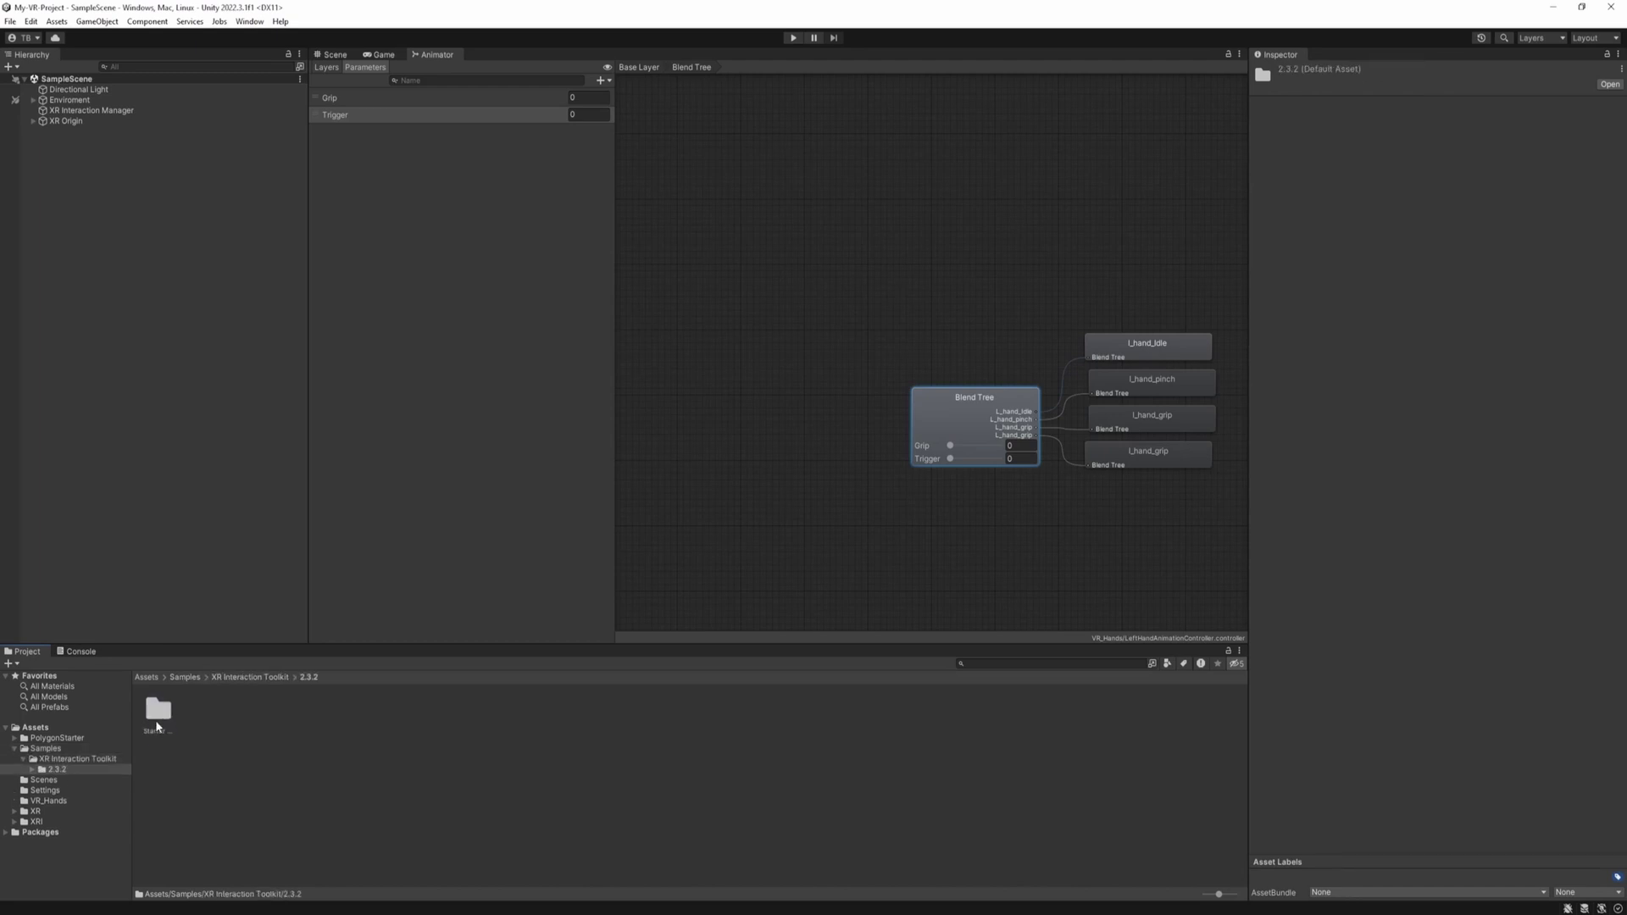
double_click(157, 711)
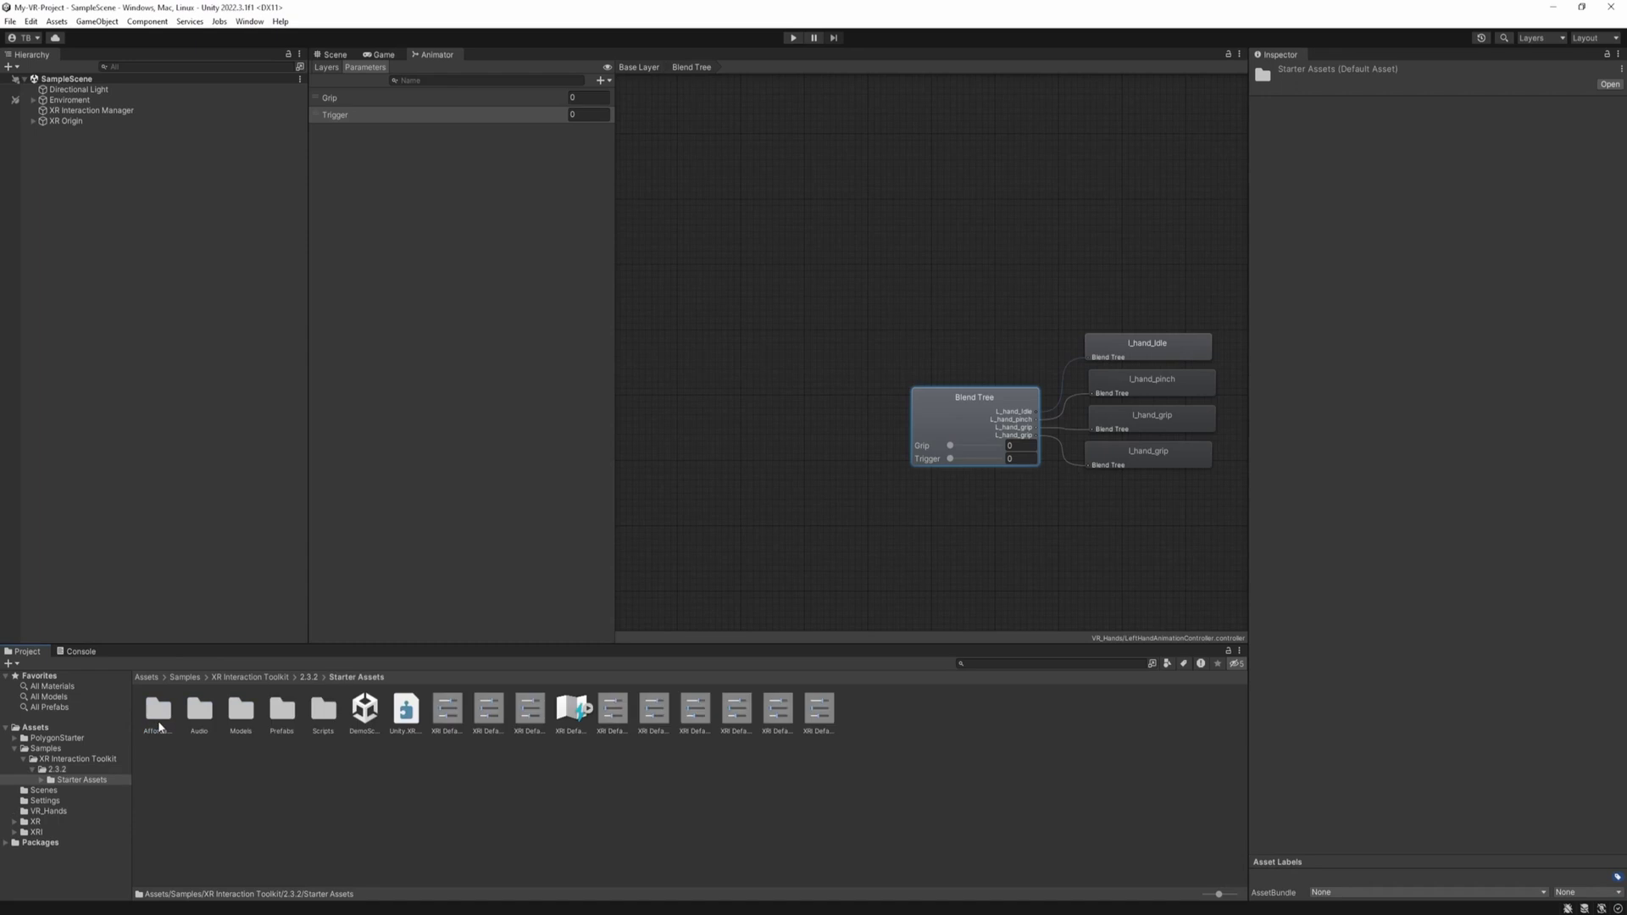
click(568, 711)
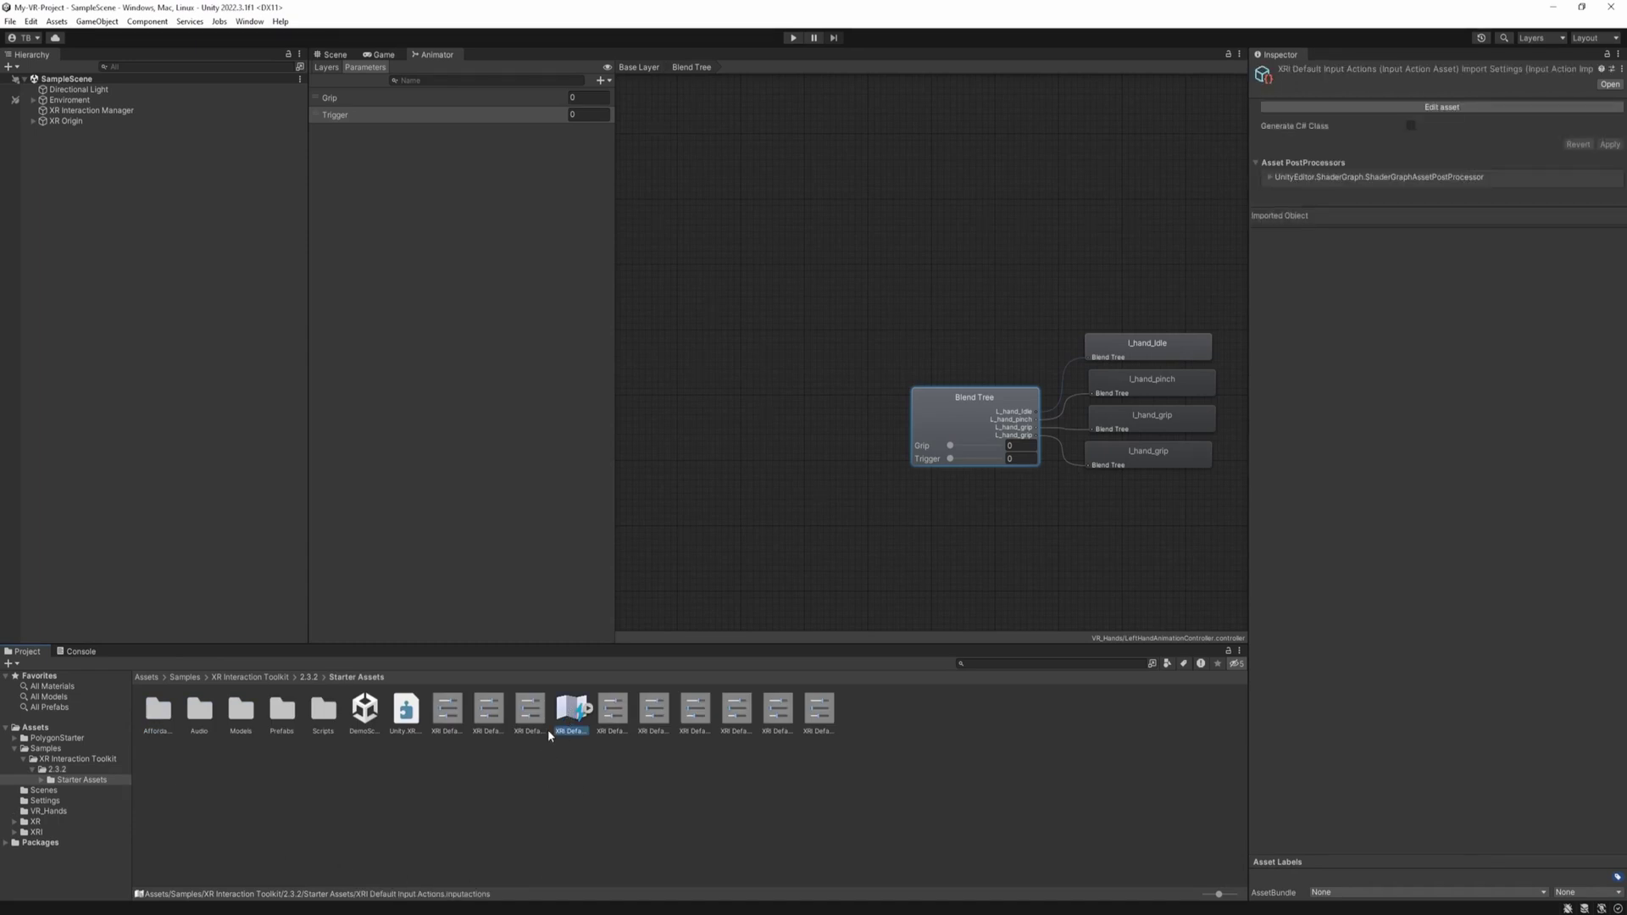
double_click(572, 712)
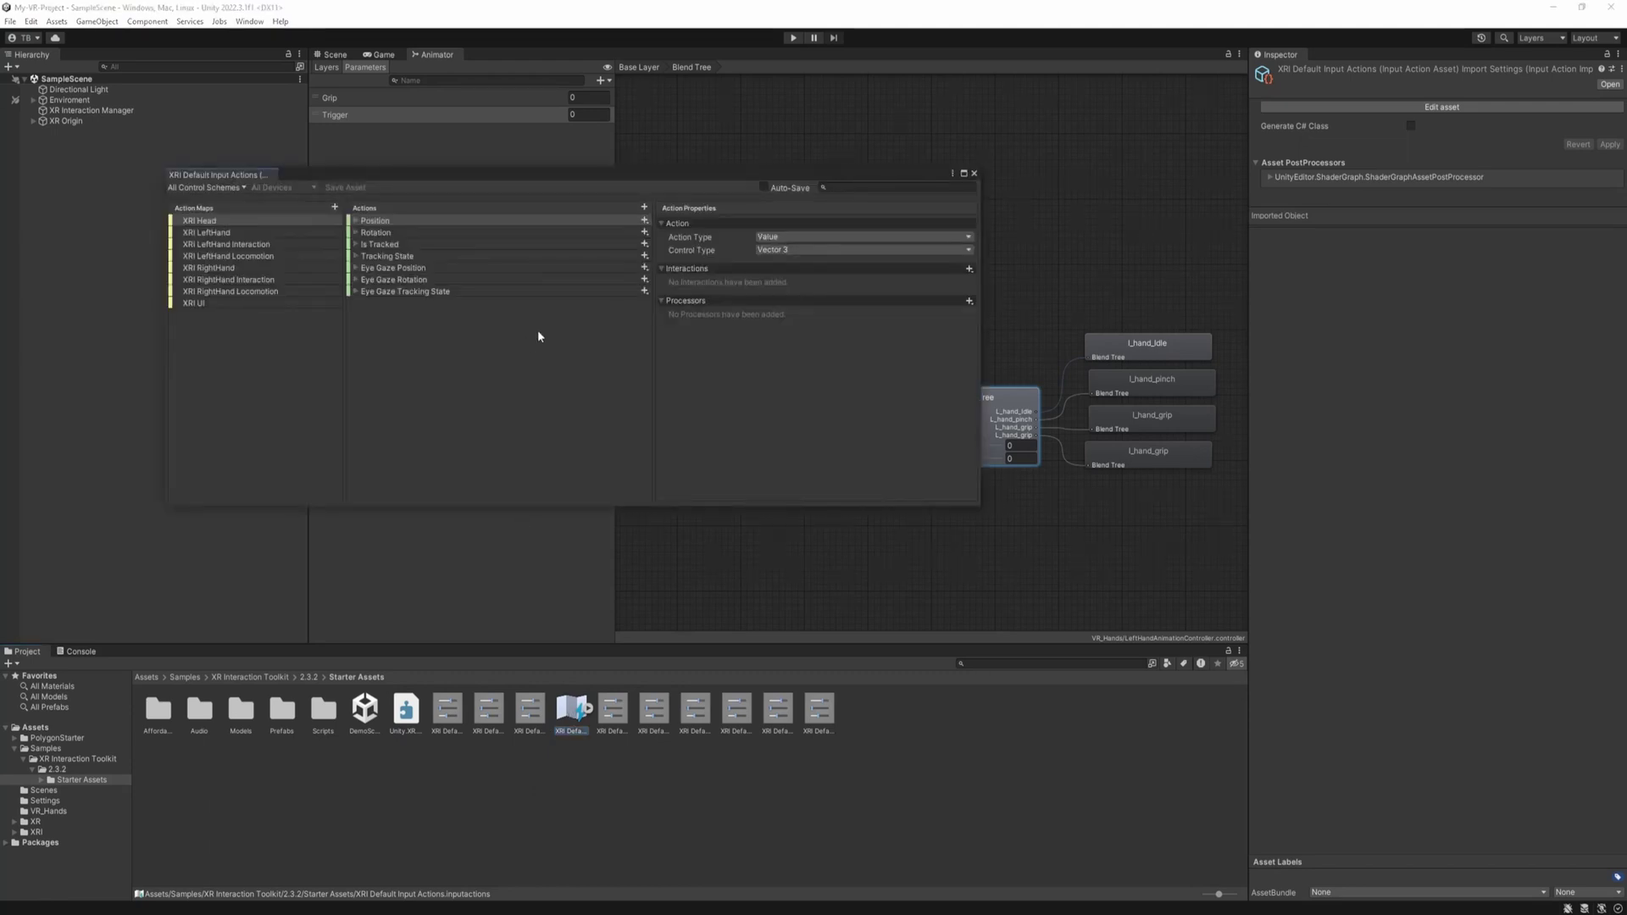
drag(569, 174, 793, 213)
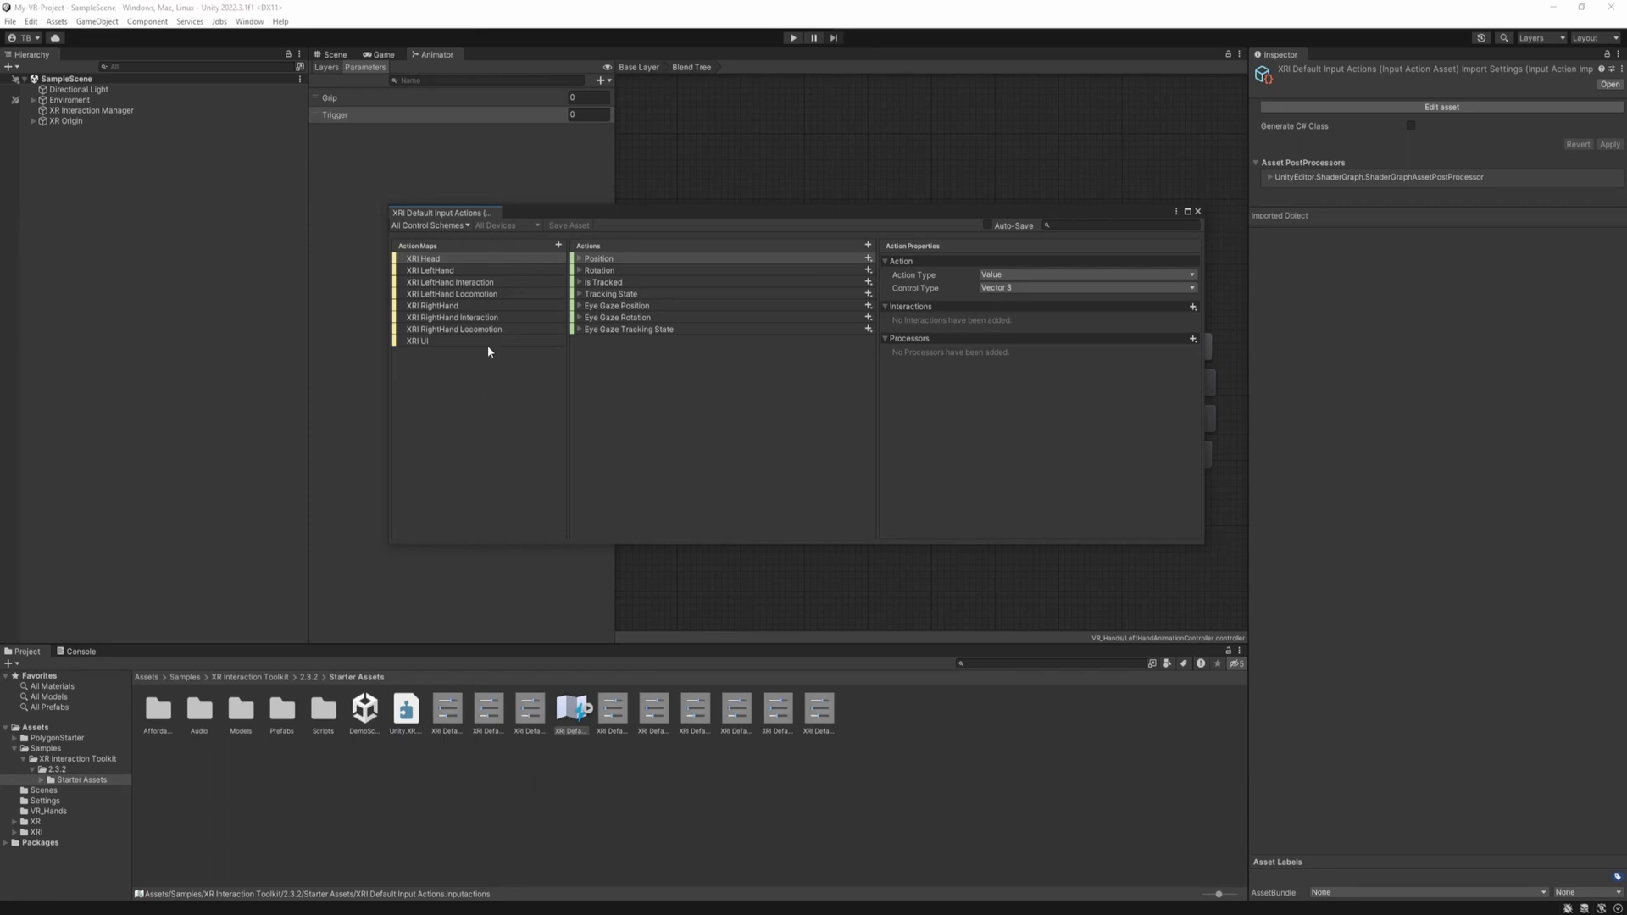
- Examine the types of the Select, Select Value, Activate and Activate Value actions in the XRI LeftHand Interaction map
click(491, 282)
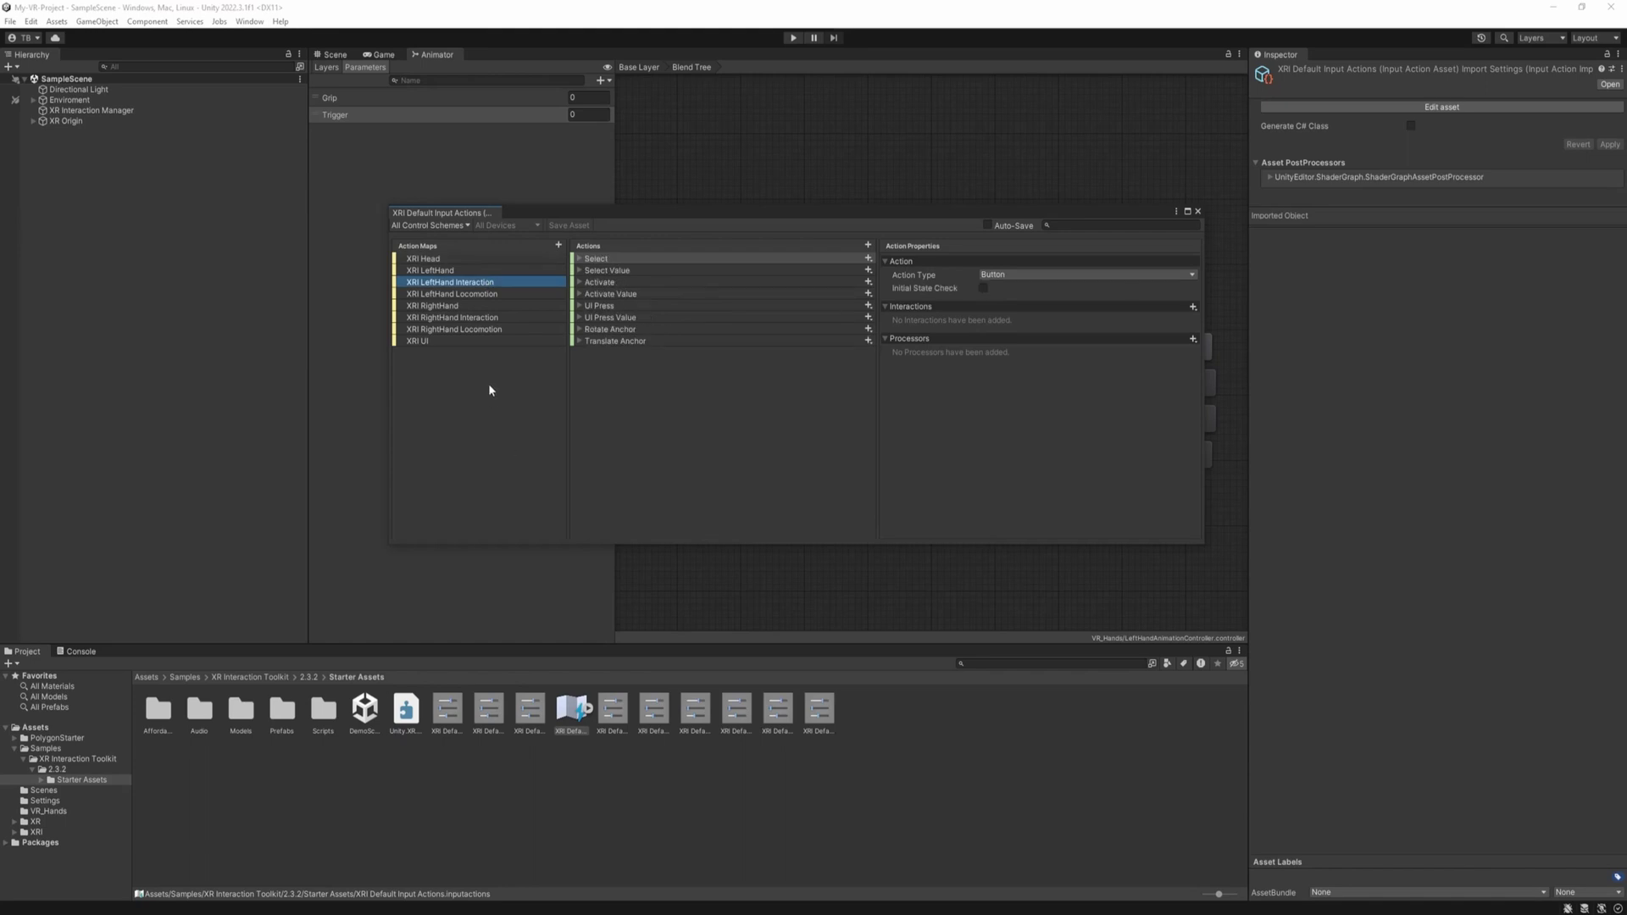
click(611, 283)
click(638, 260)
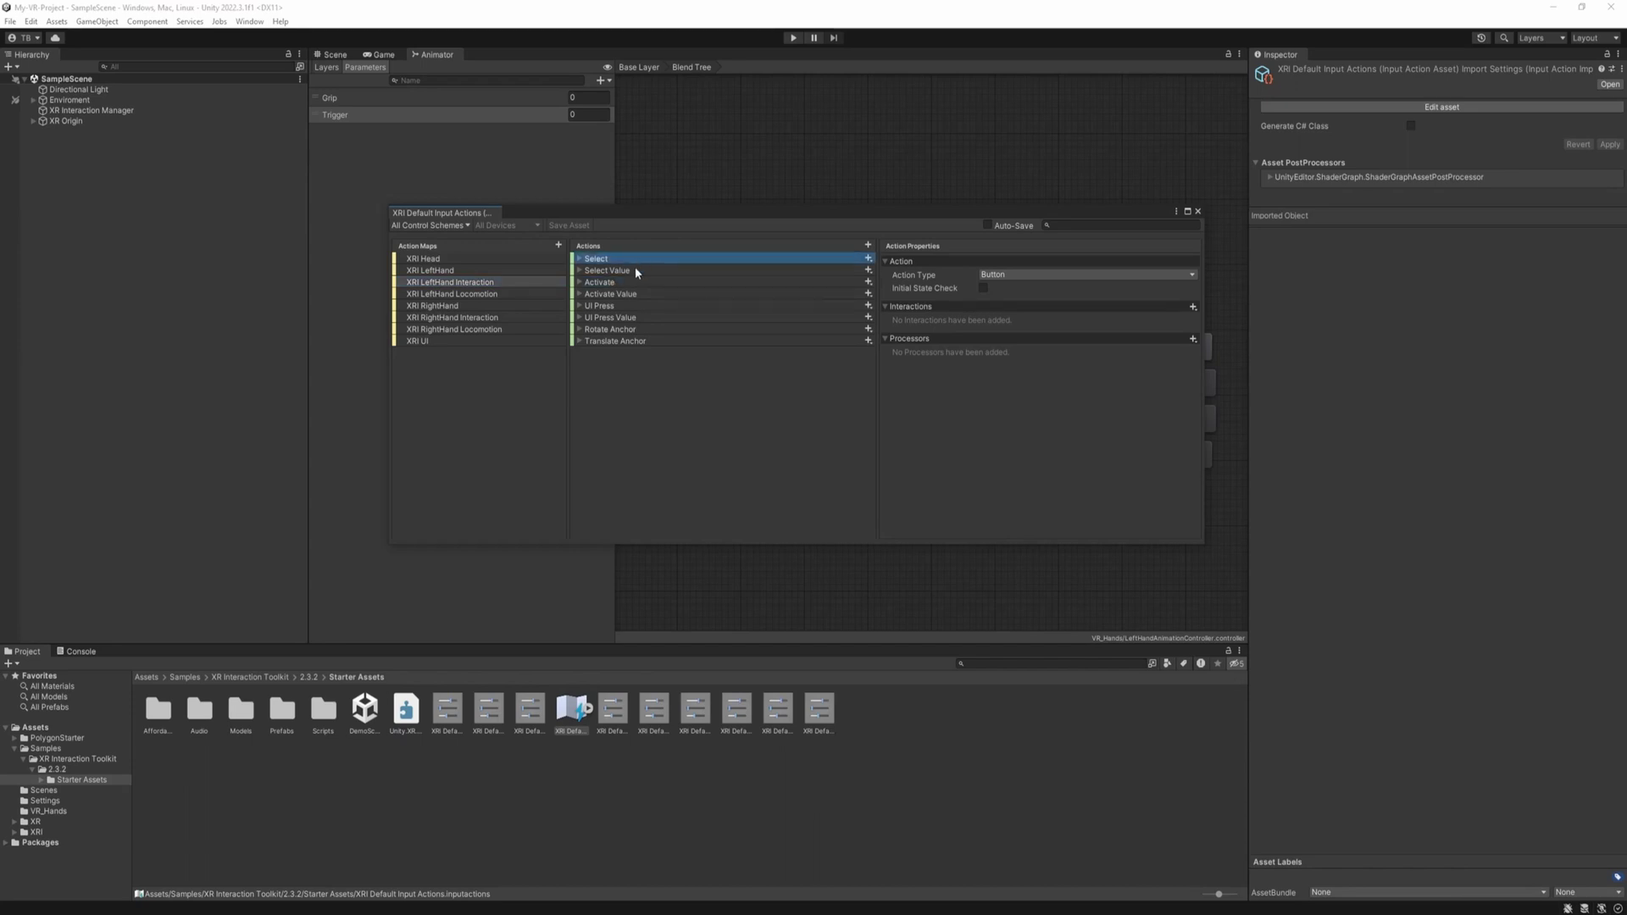
click(637, 285)
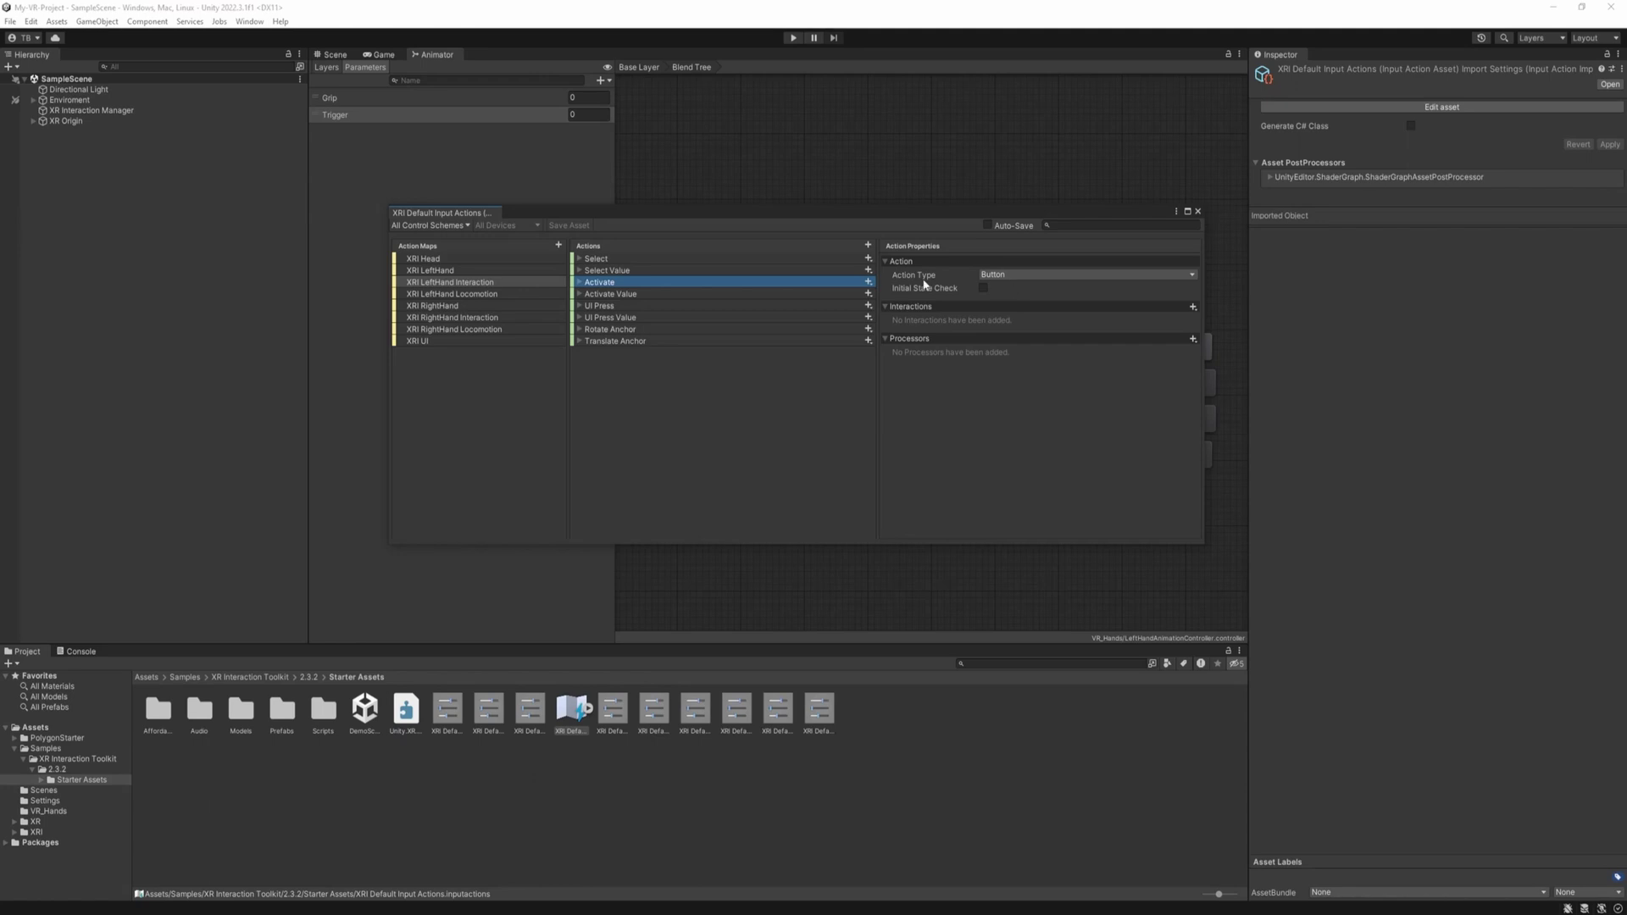
click(653, 271)
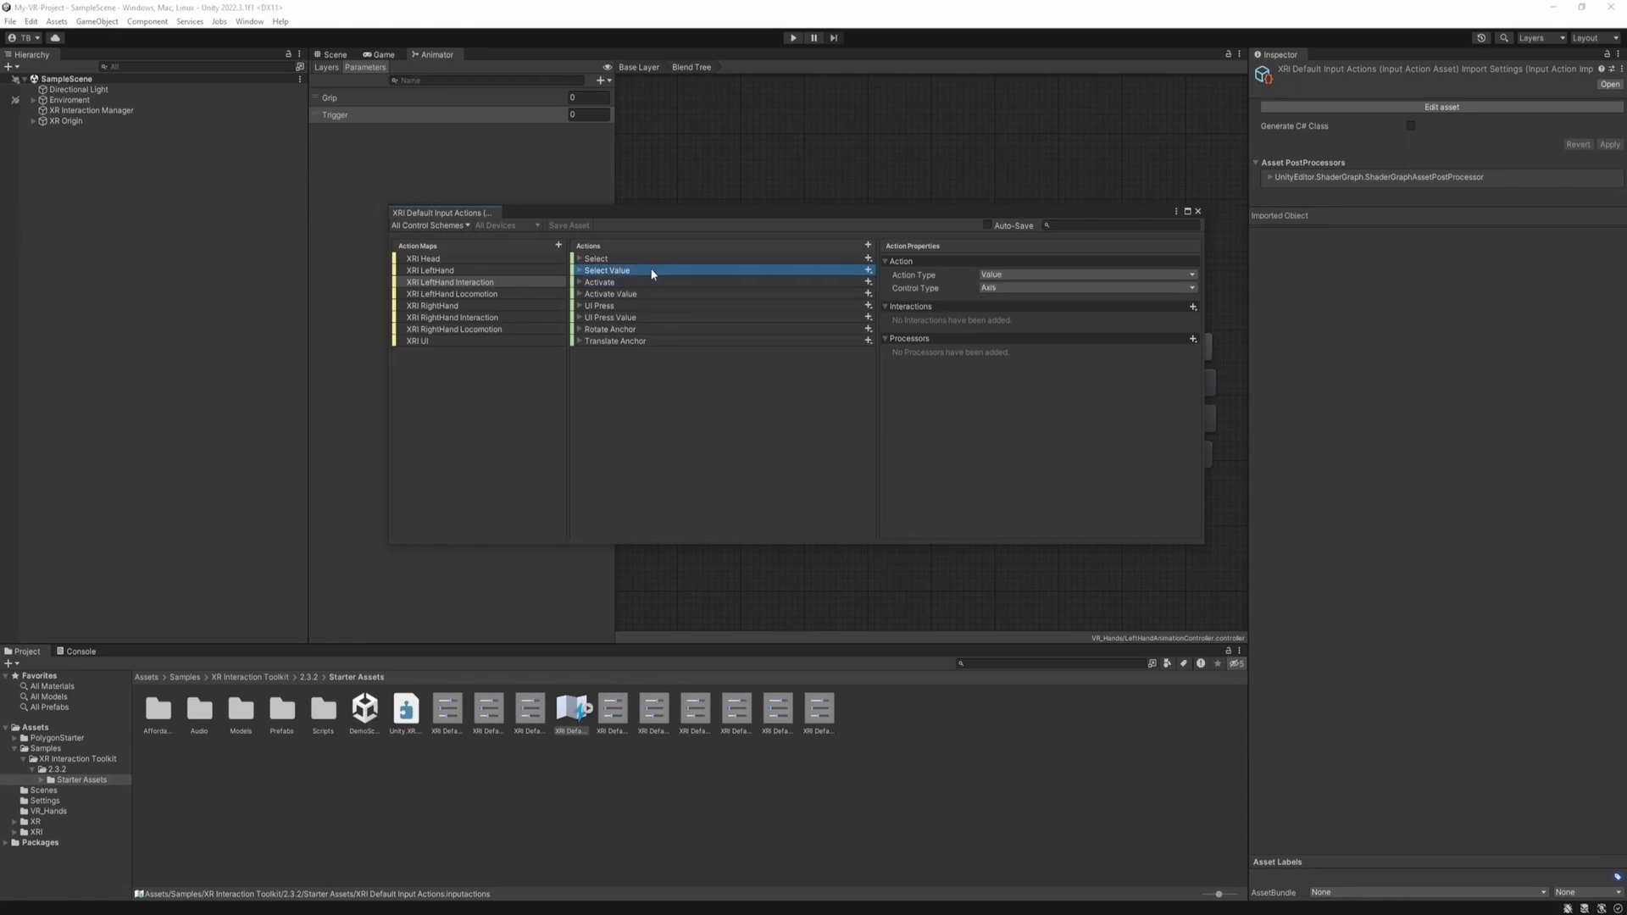
click(644, 294)
click(698, 269)
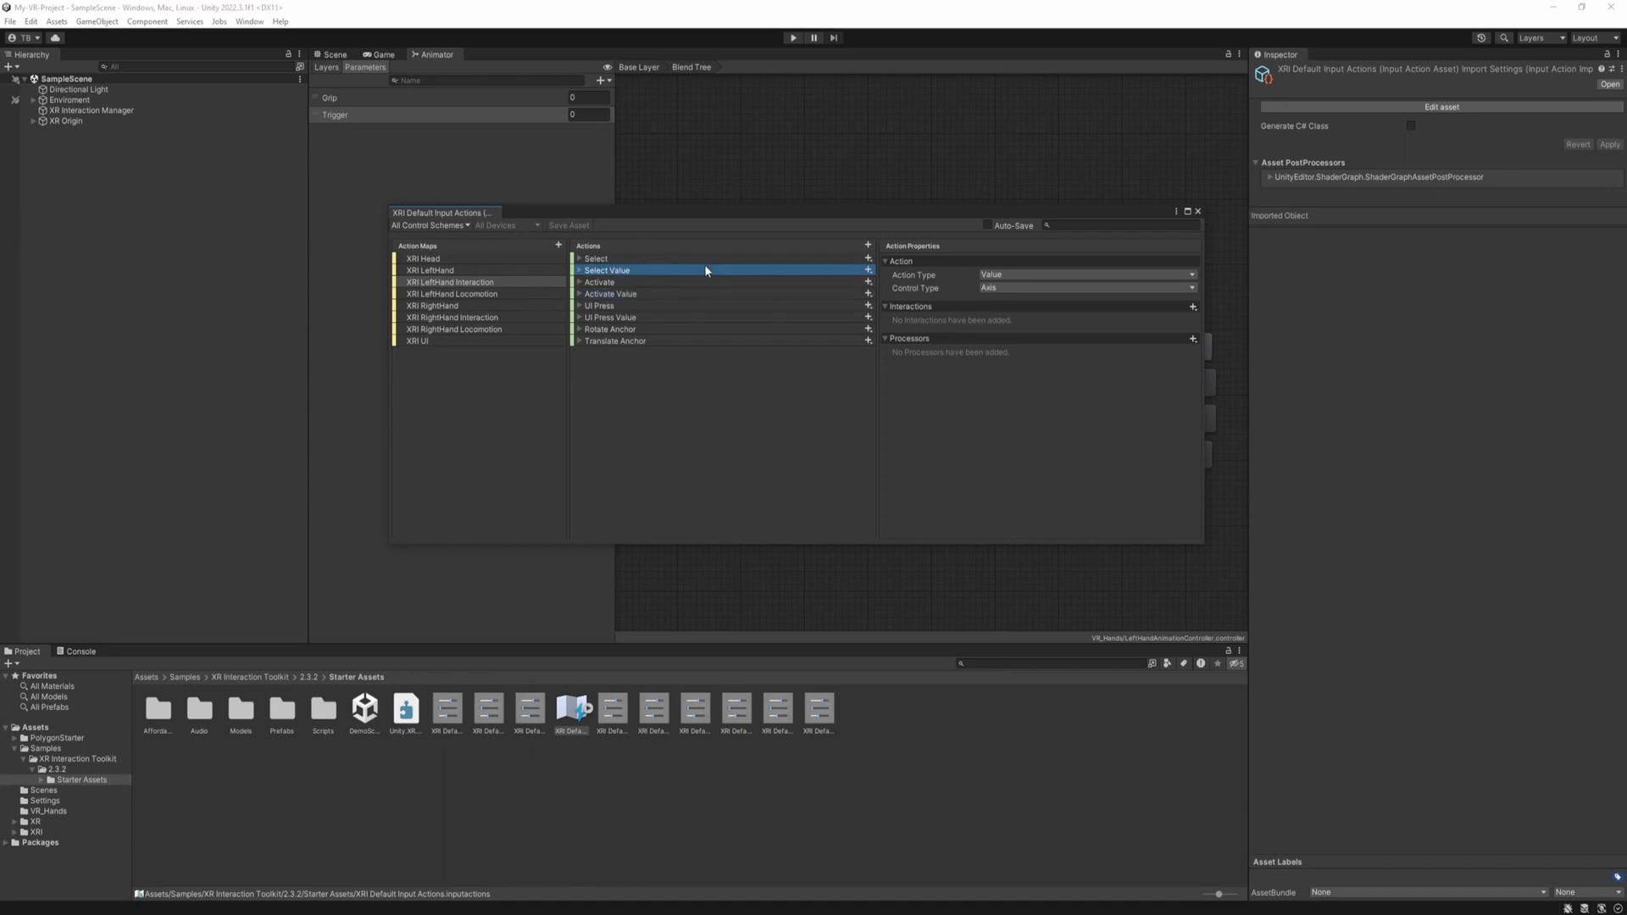
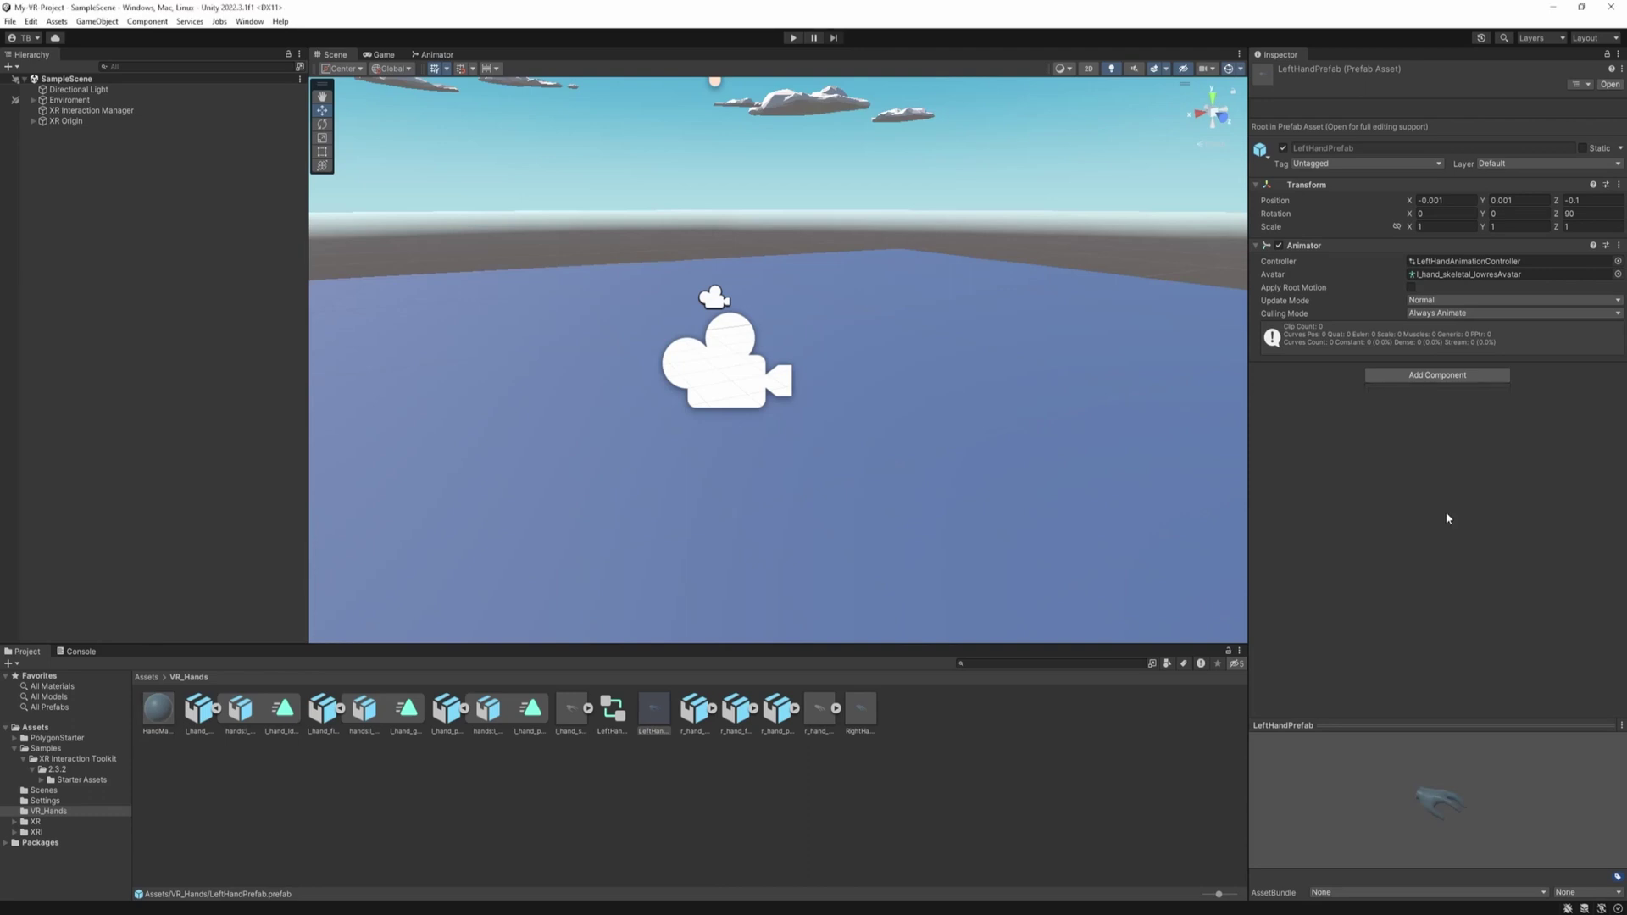
- Open the HandsAnimation script in Visual Studio Code and add a using directive for UnityEngine.InputSystem
double_click(1472, 383)
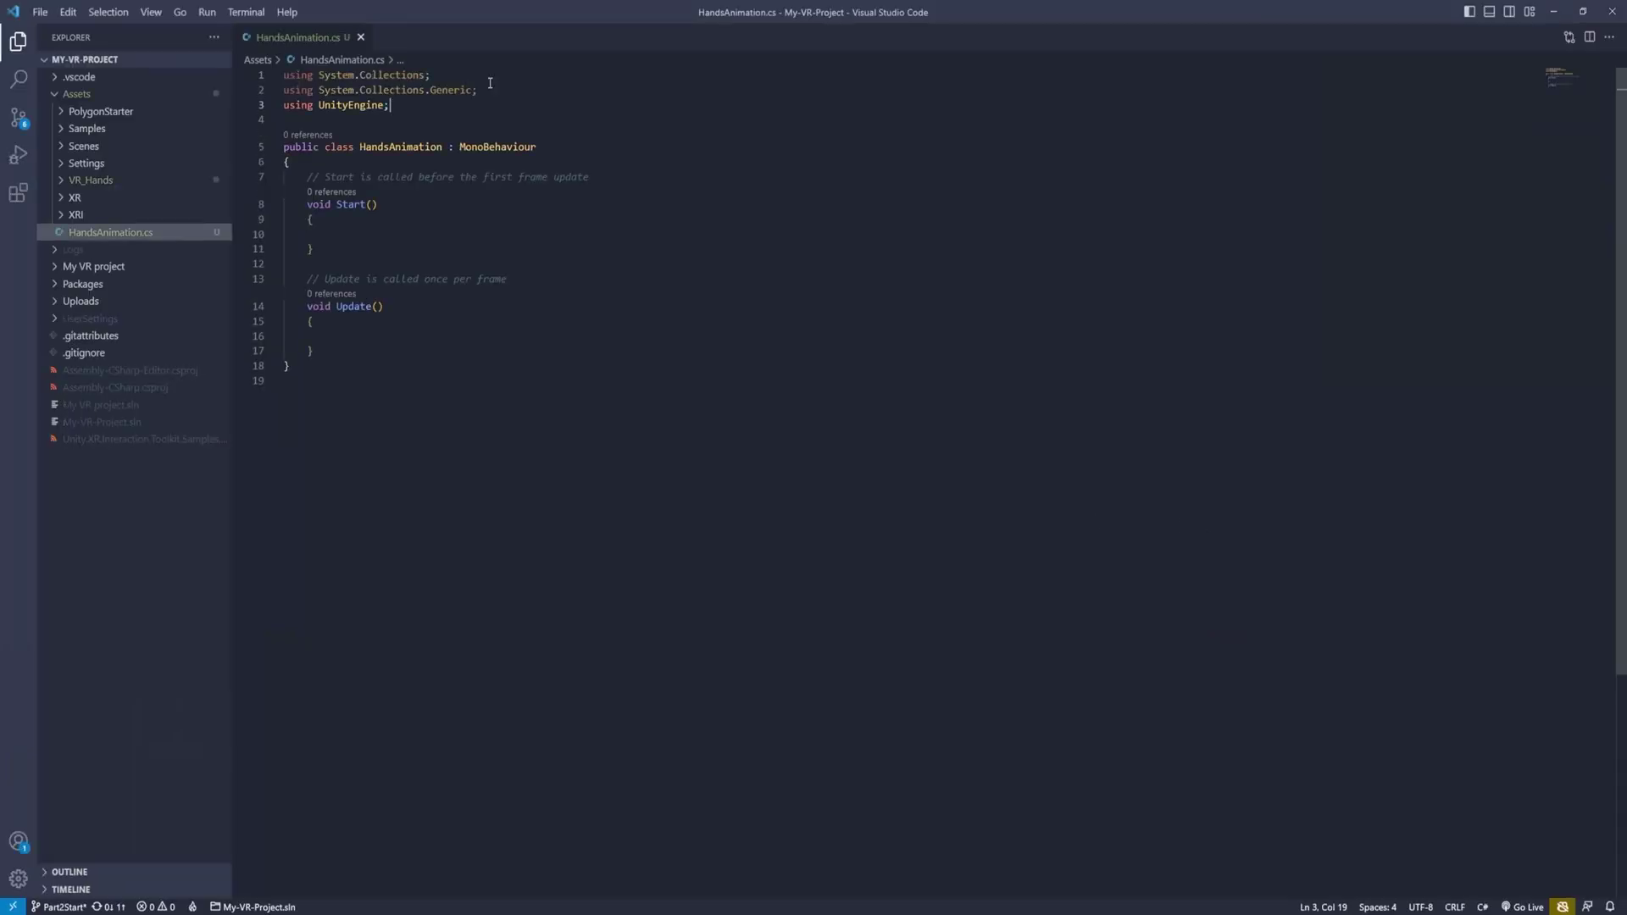
key(Return)
text(using Unity)
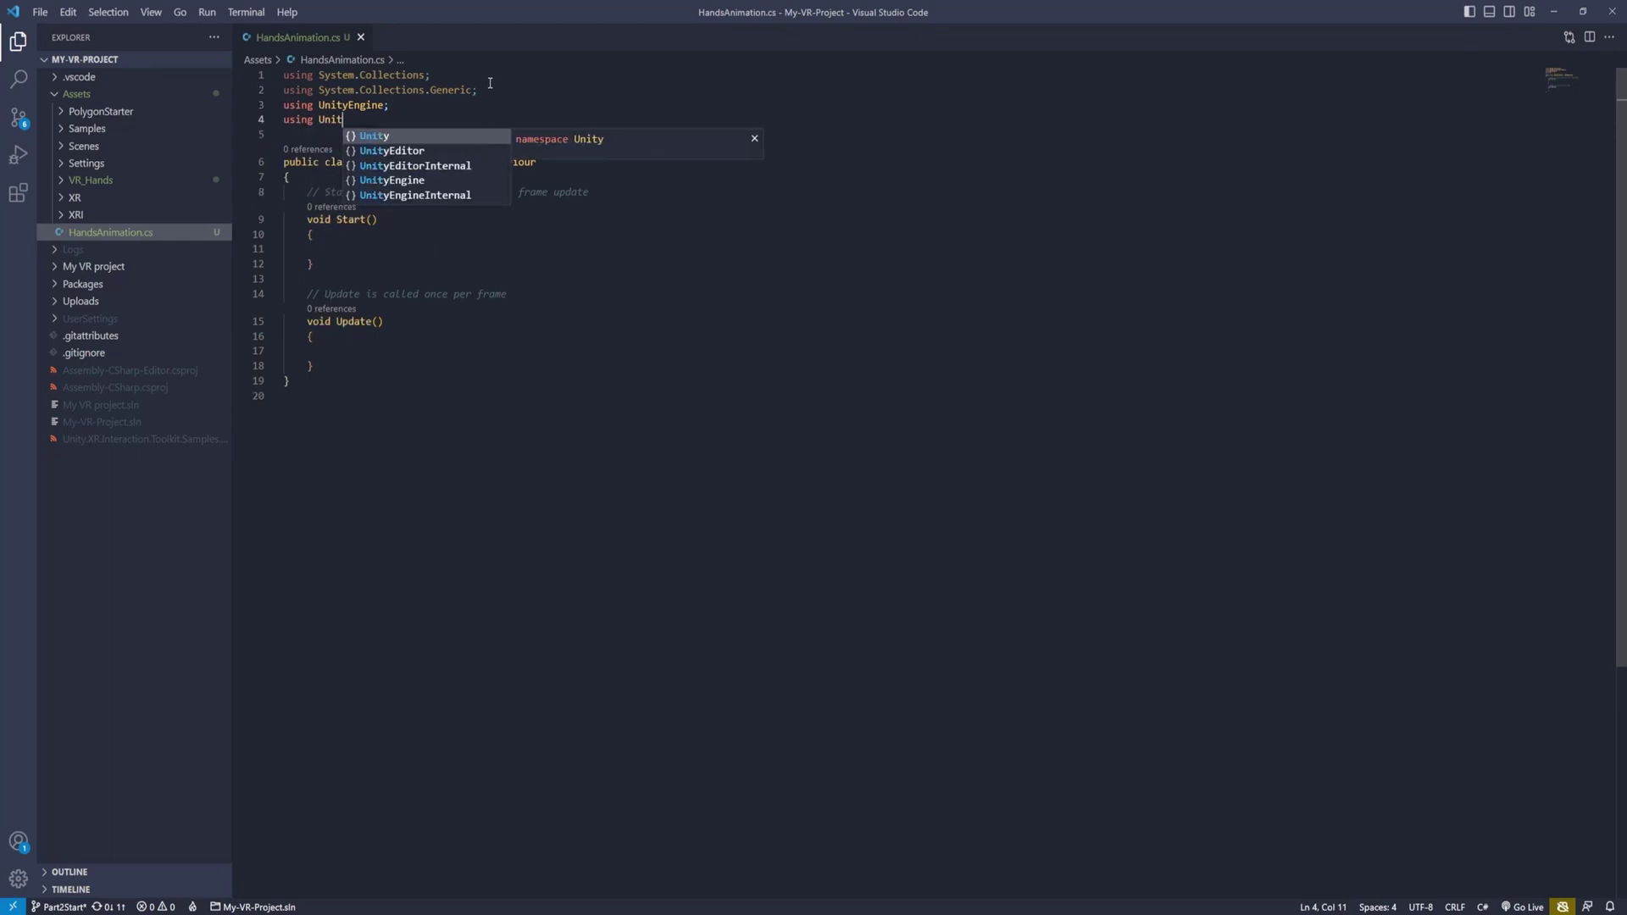
key(Down)
key(Down)
key(Return)
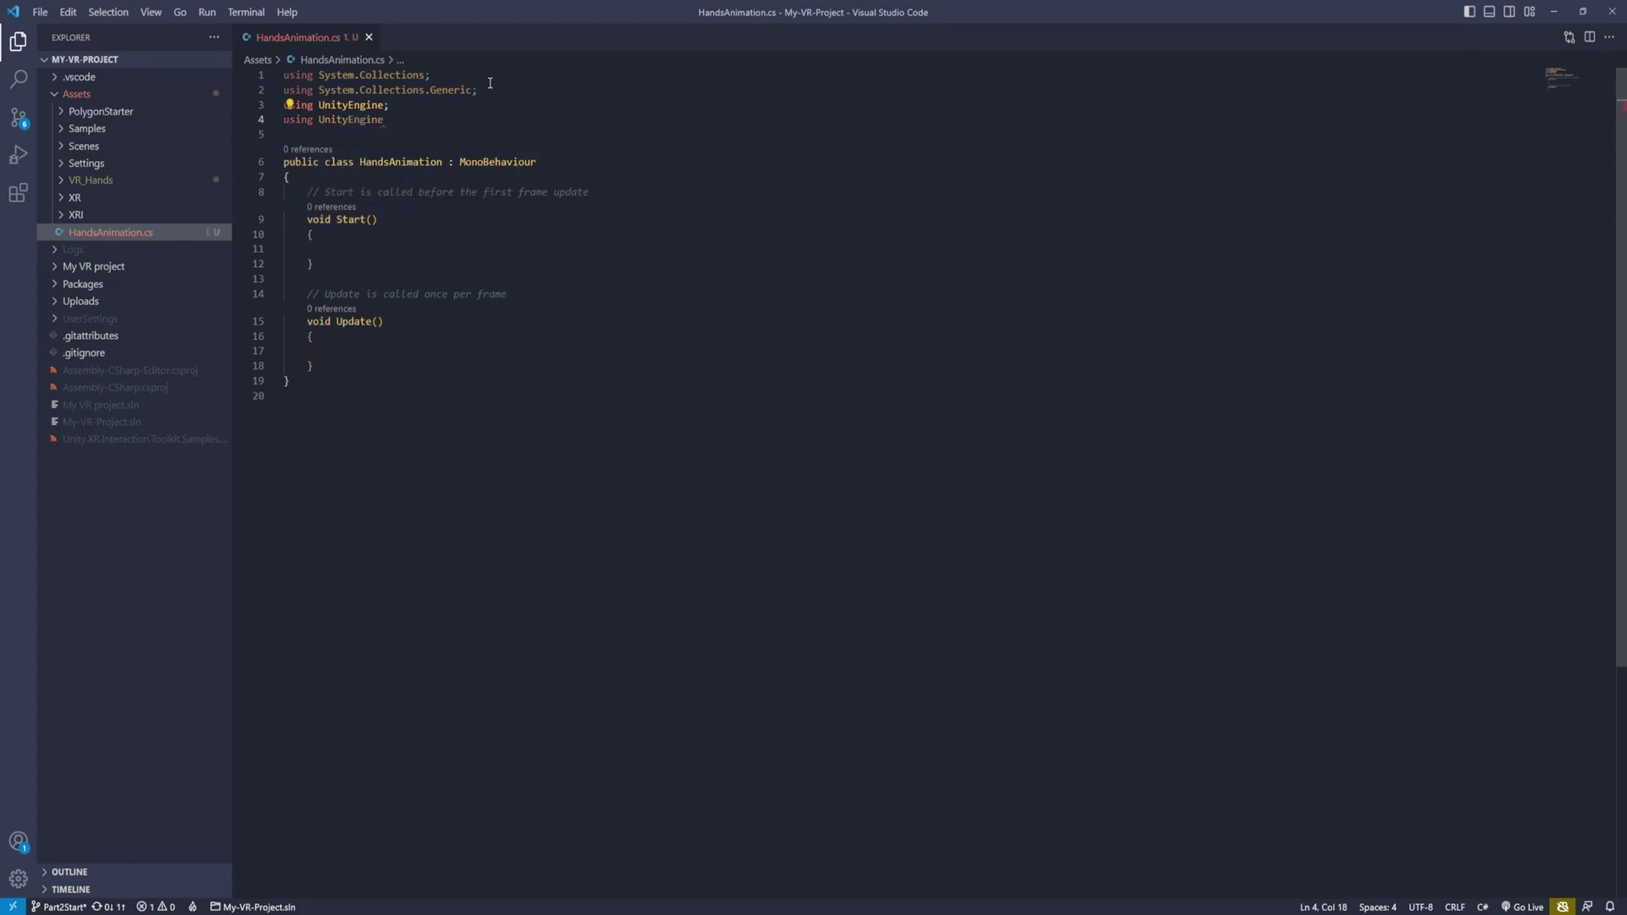
text(.in)
key(Return)
text(;)
- Replace the Start method and the comments with a serialized private InputActionReference field named gripReference
drag(522, 296, 307, 192)
key(Delete)
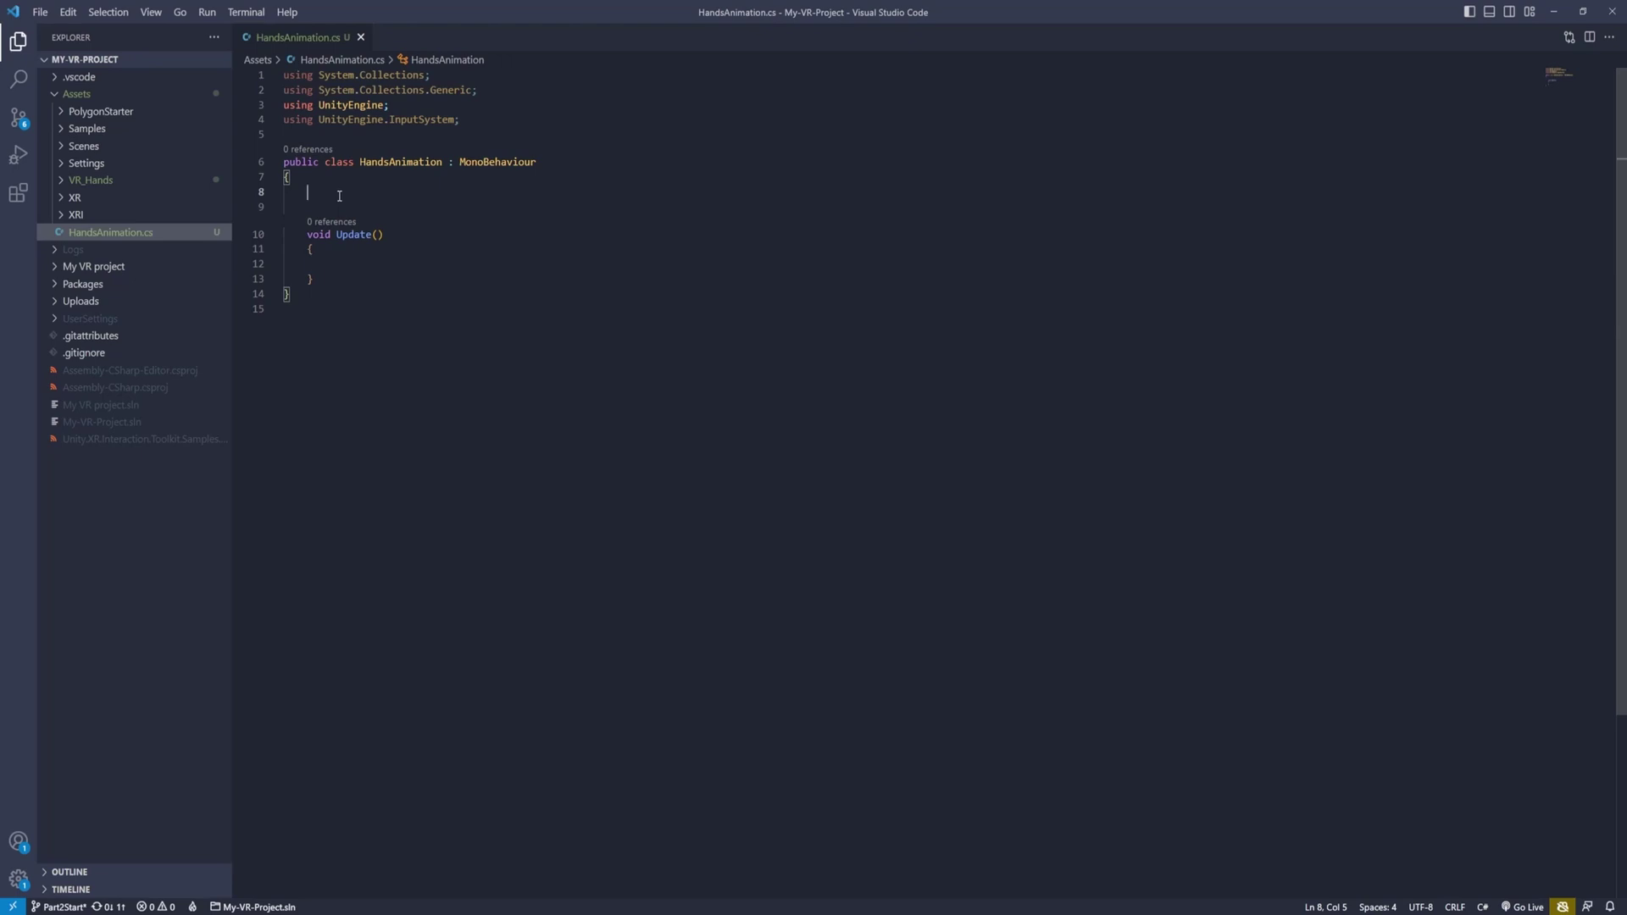
text([ser)
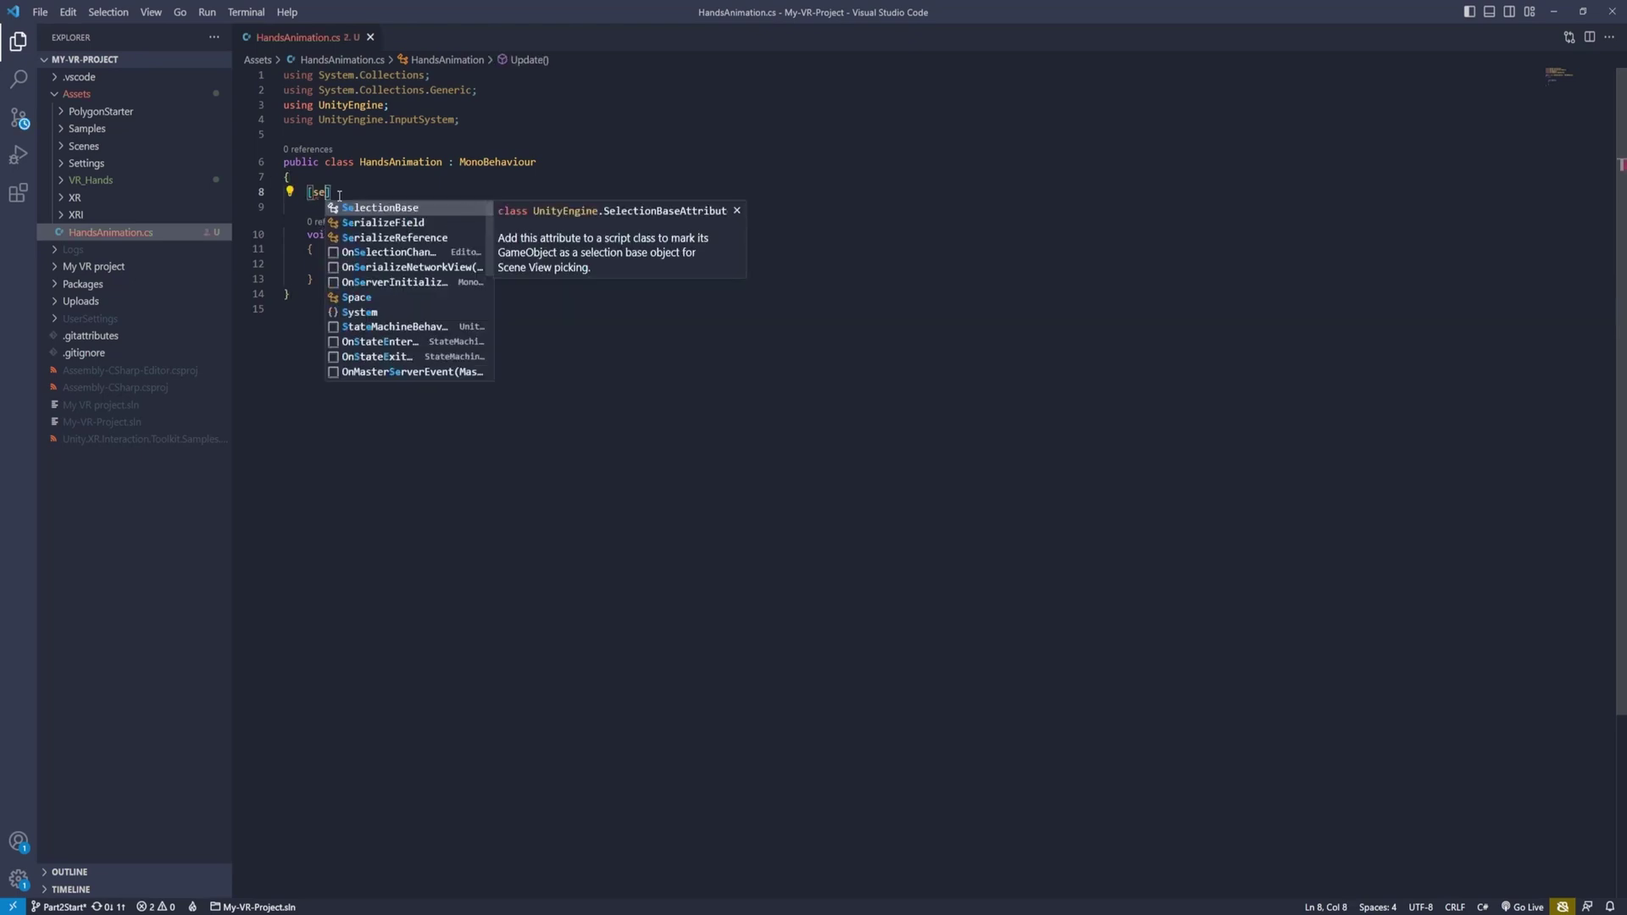
key(Tab)
text(] pri)
key(Tab)
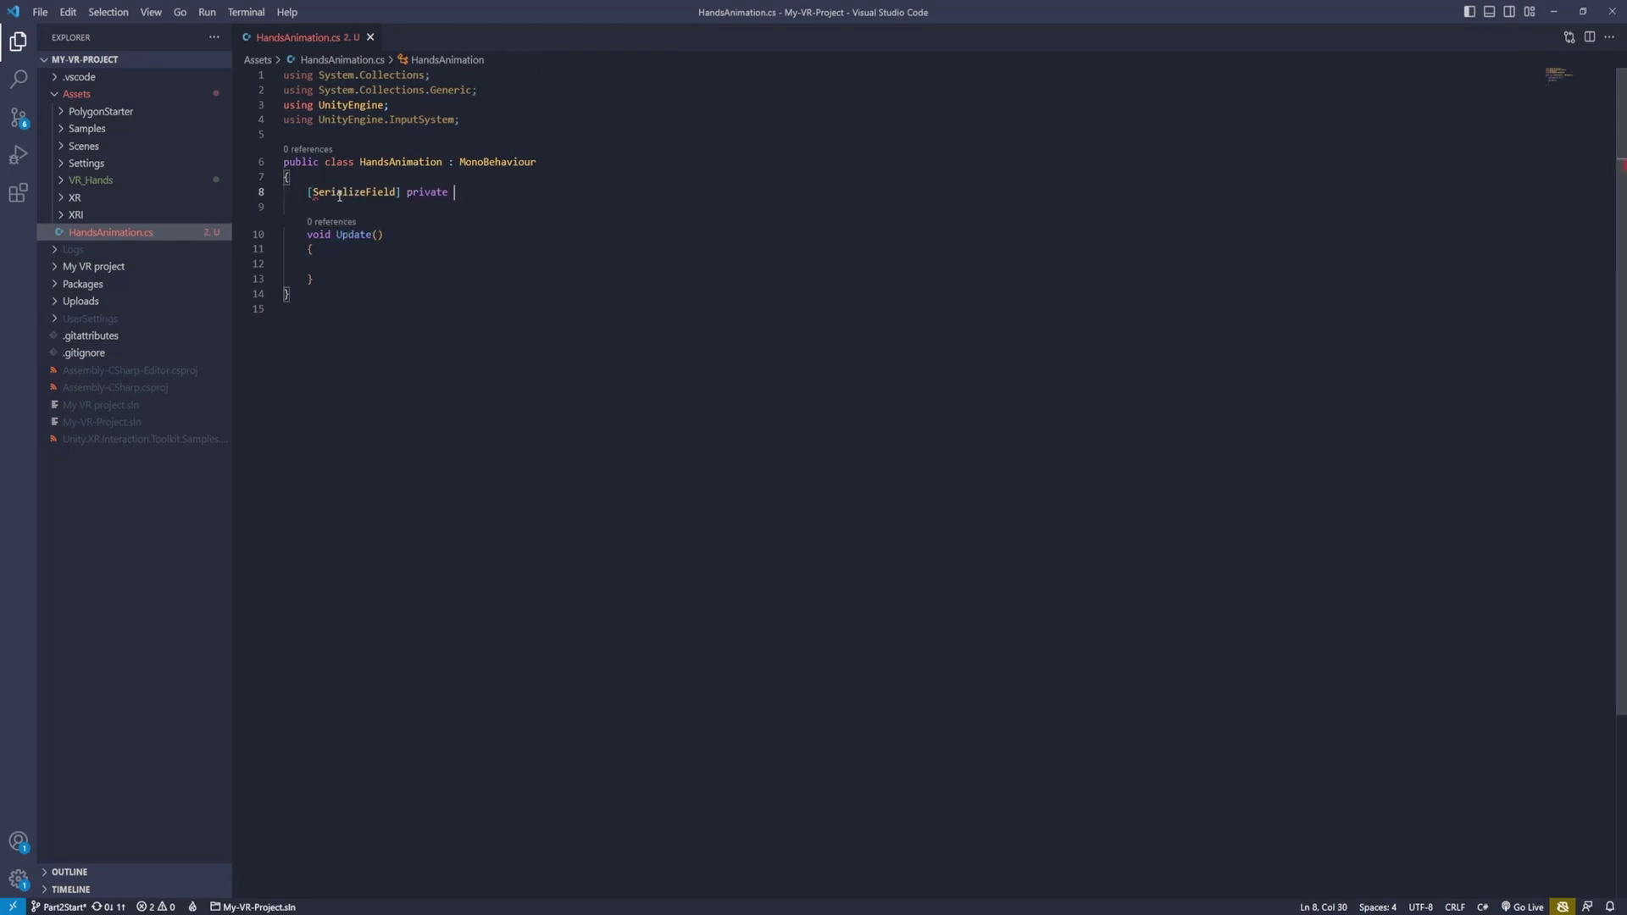
text(I)
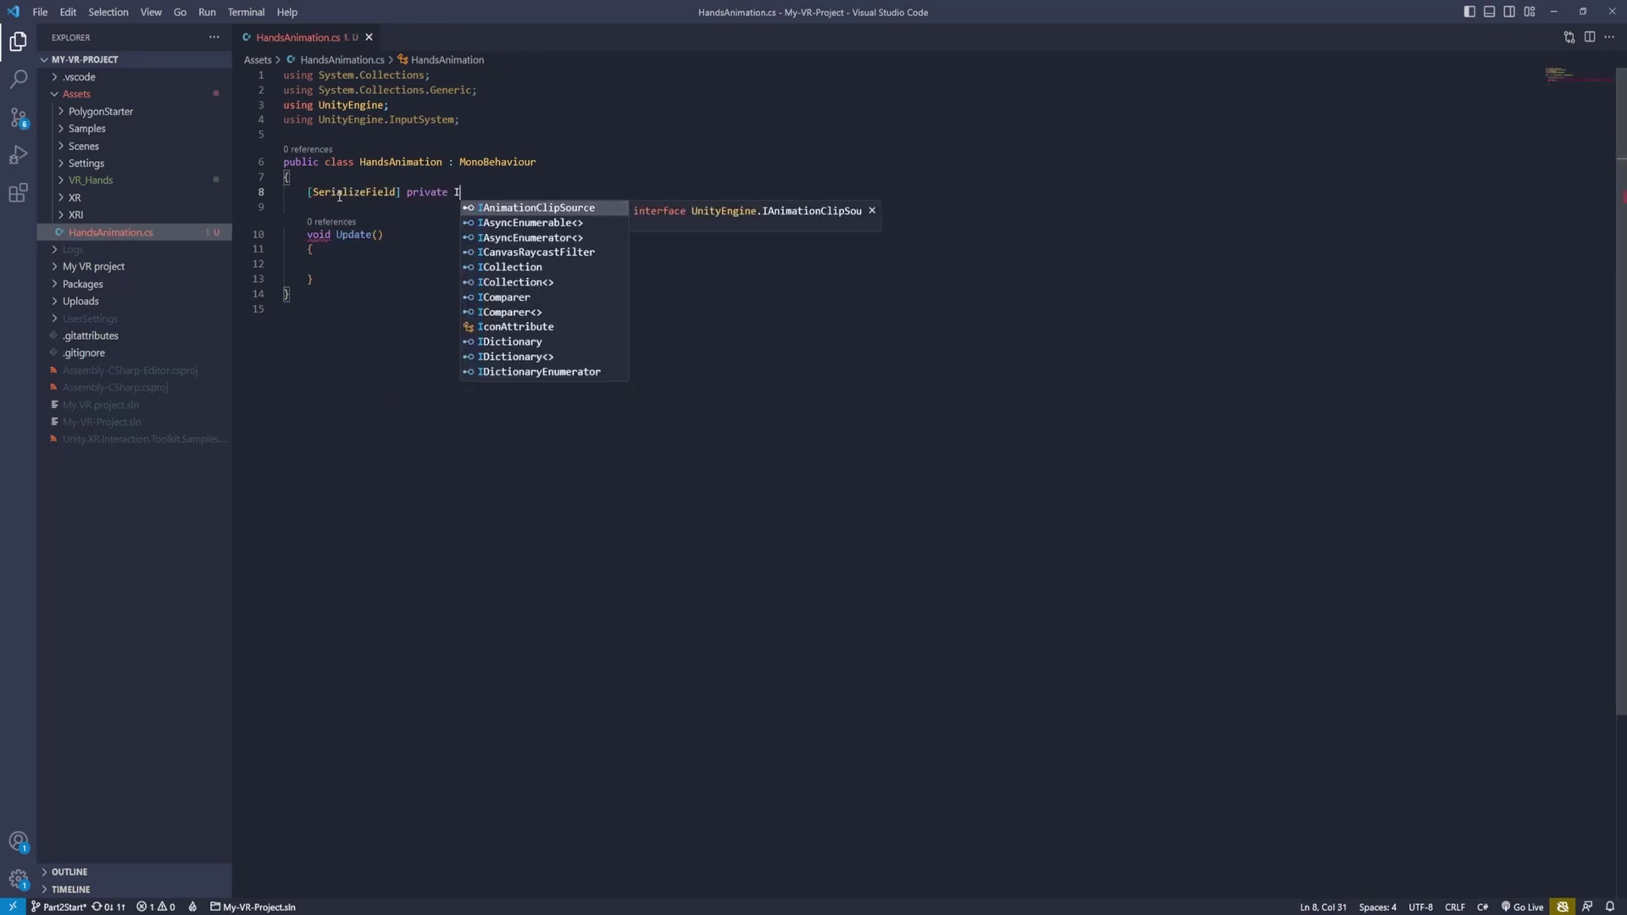
text(nRef)
key(Tab)
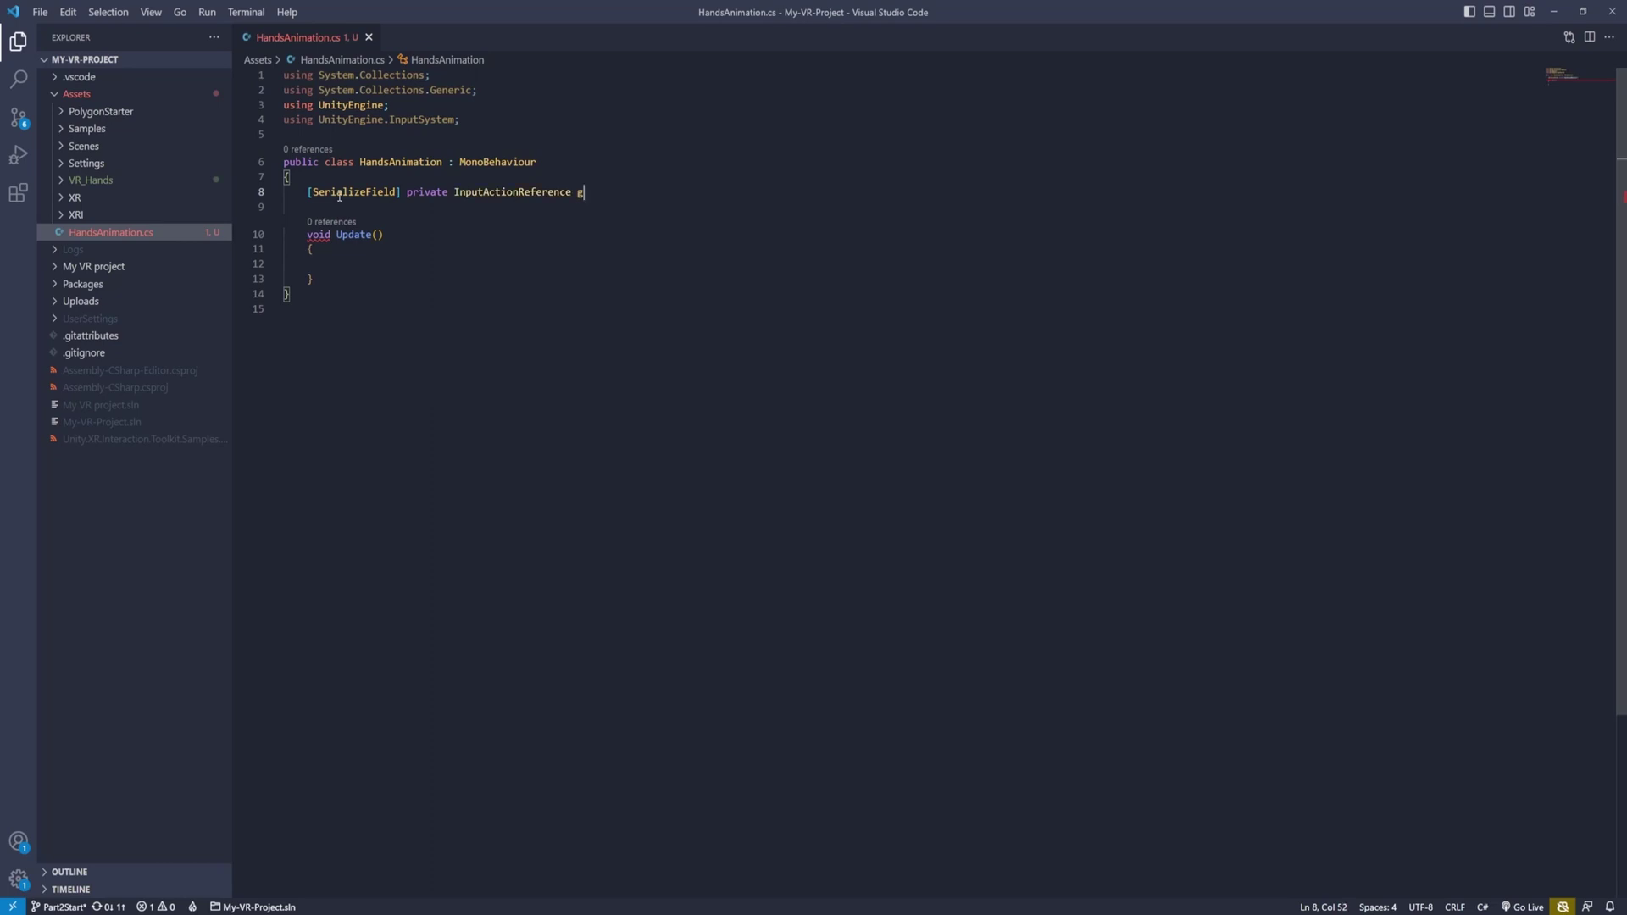
text(gripReference;)
- In Update, read the grip input with gripReference.action.ReadValue<float>()
click(447, 279)
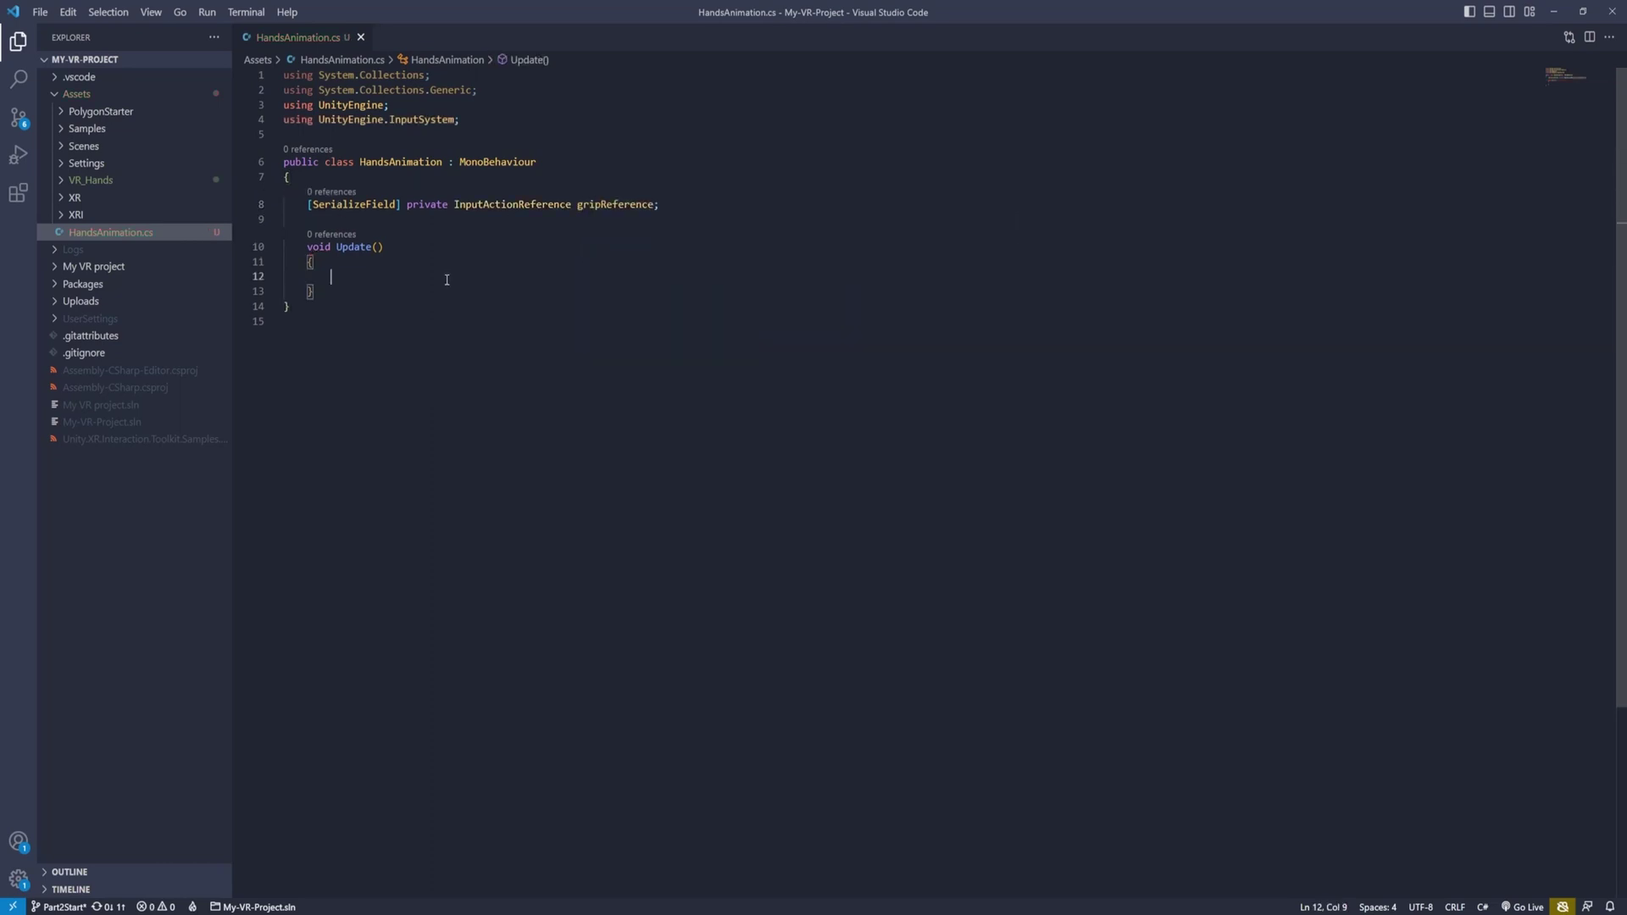
text(gri)
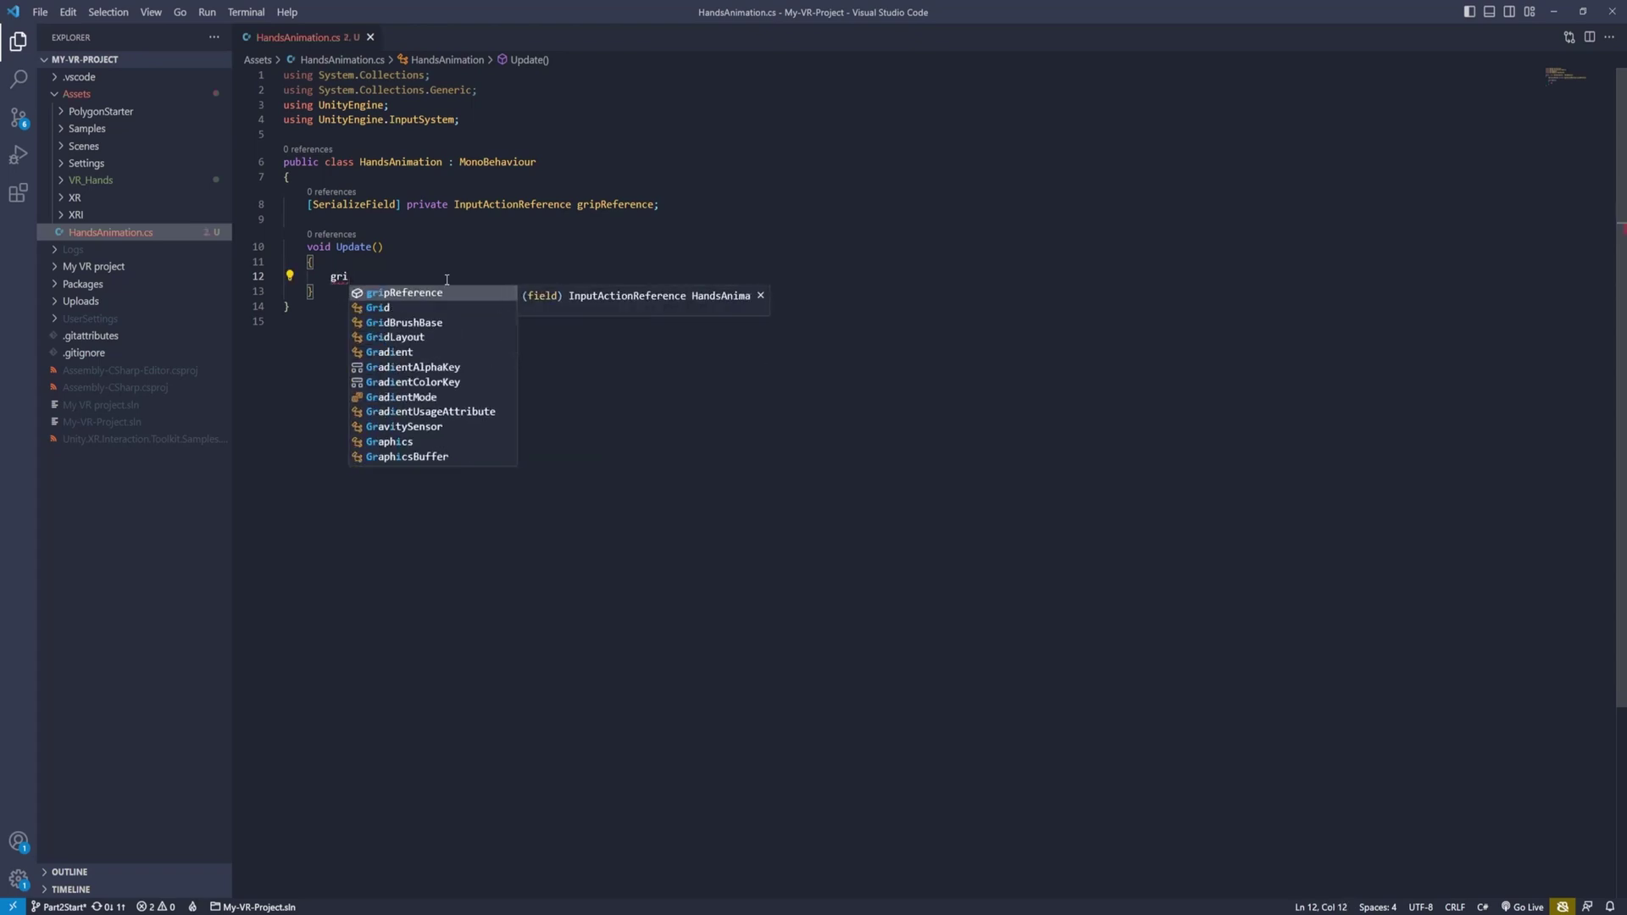
key(Tab)
text(.a)
key(Tab)
text(.Re)
key(Tab)
text(<float)
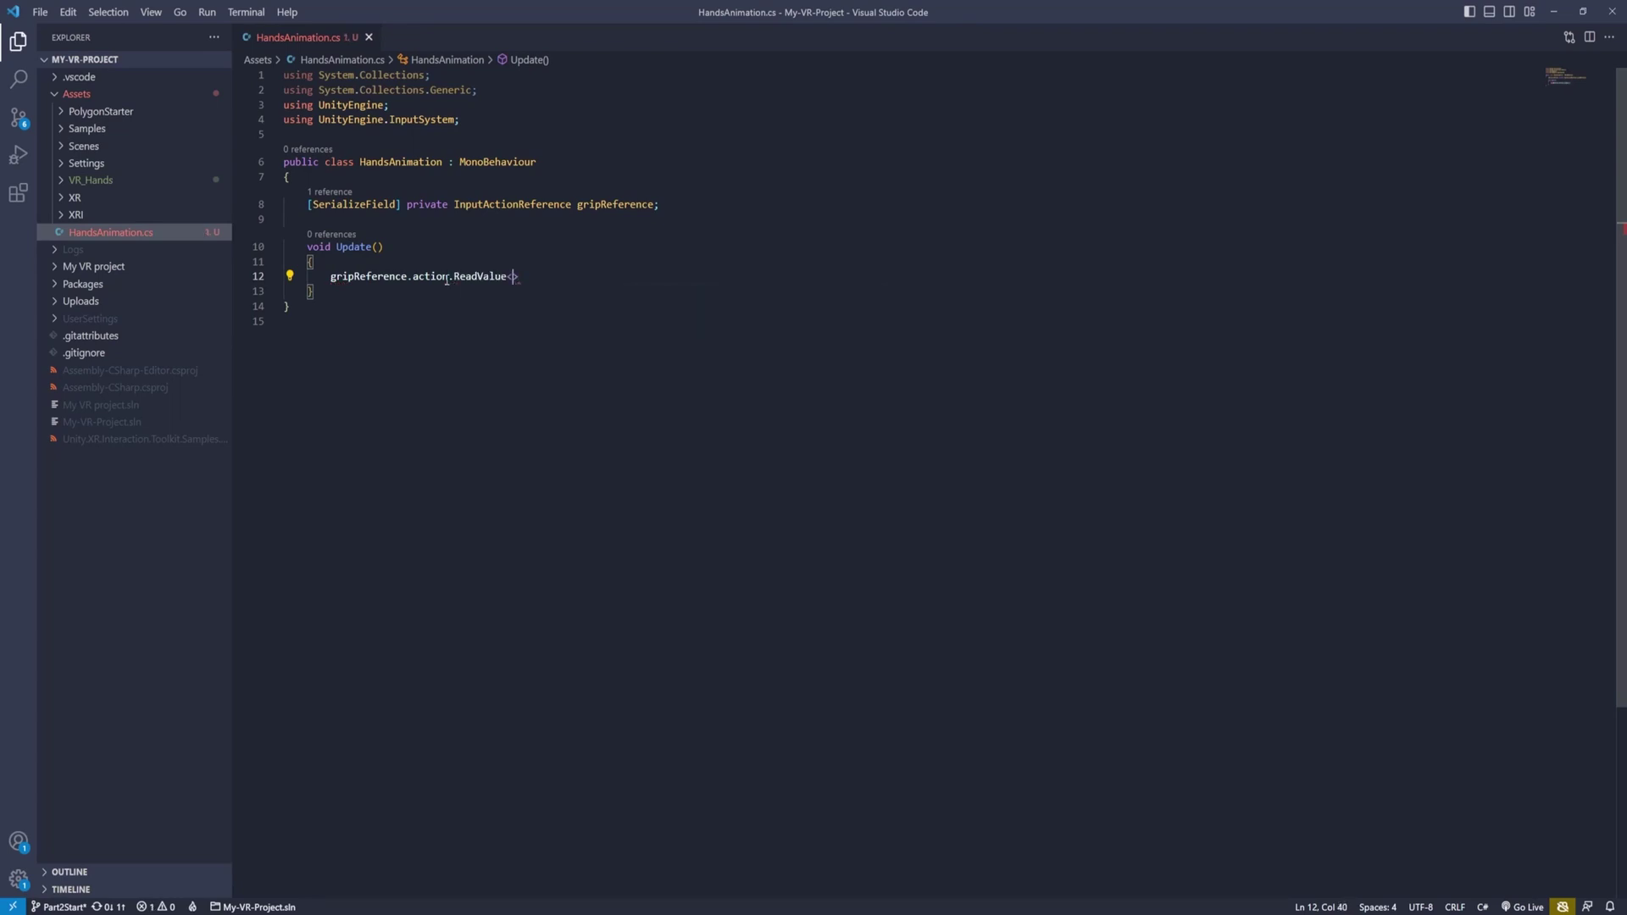
text(>();)
- Assign the grip reading to a float variable named gripValue
key(Home)
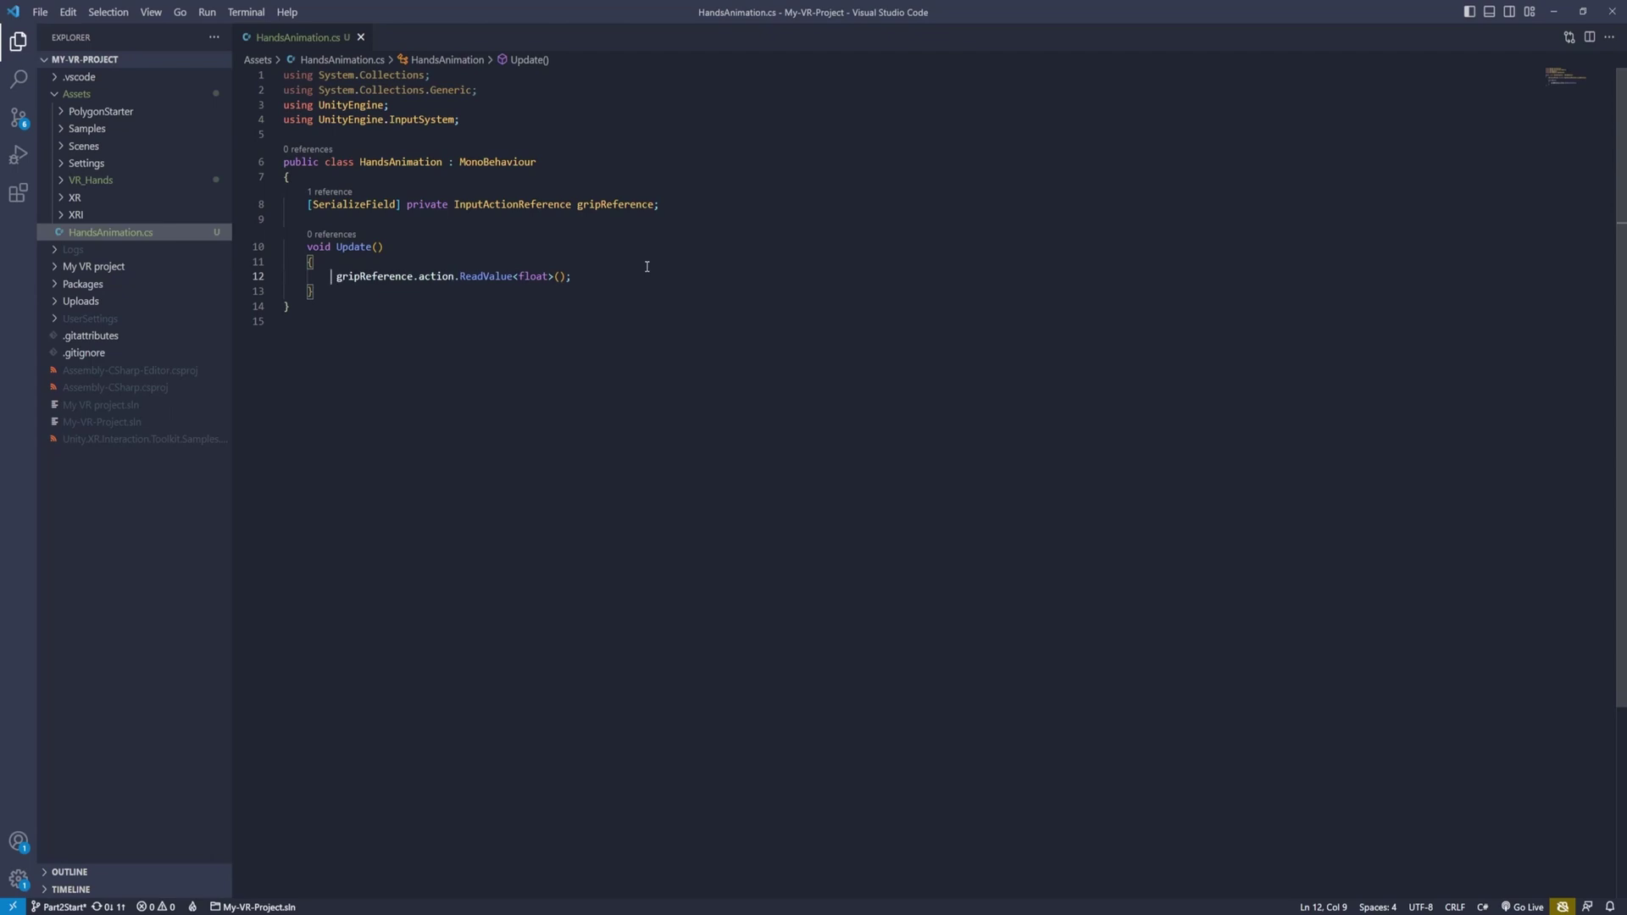
text(float )
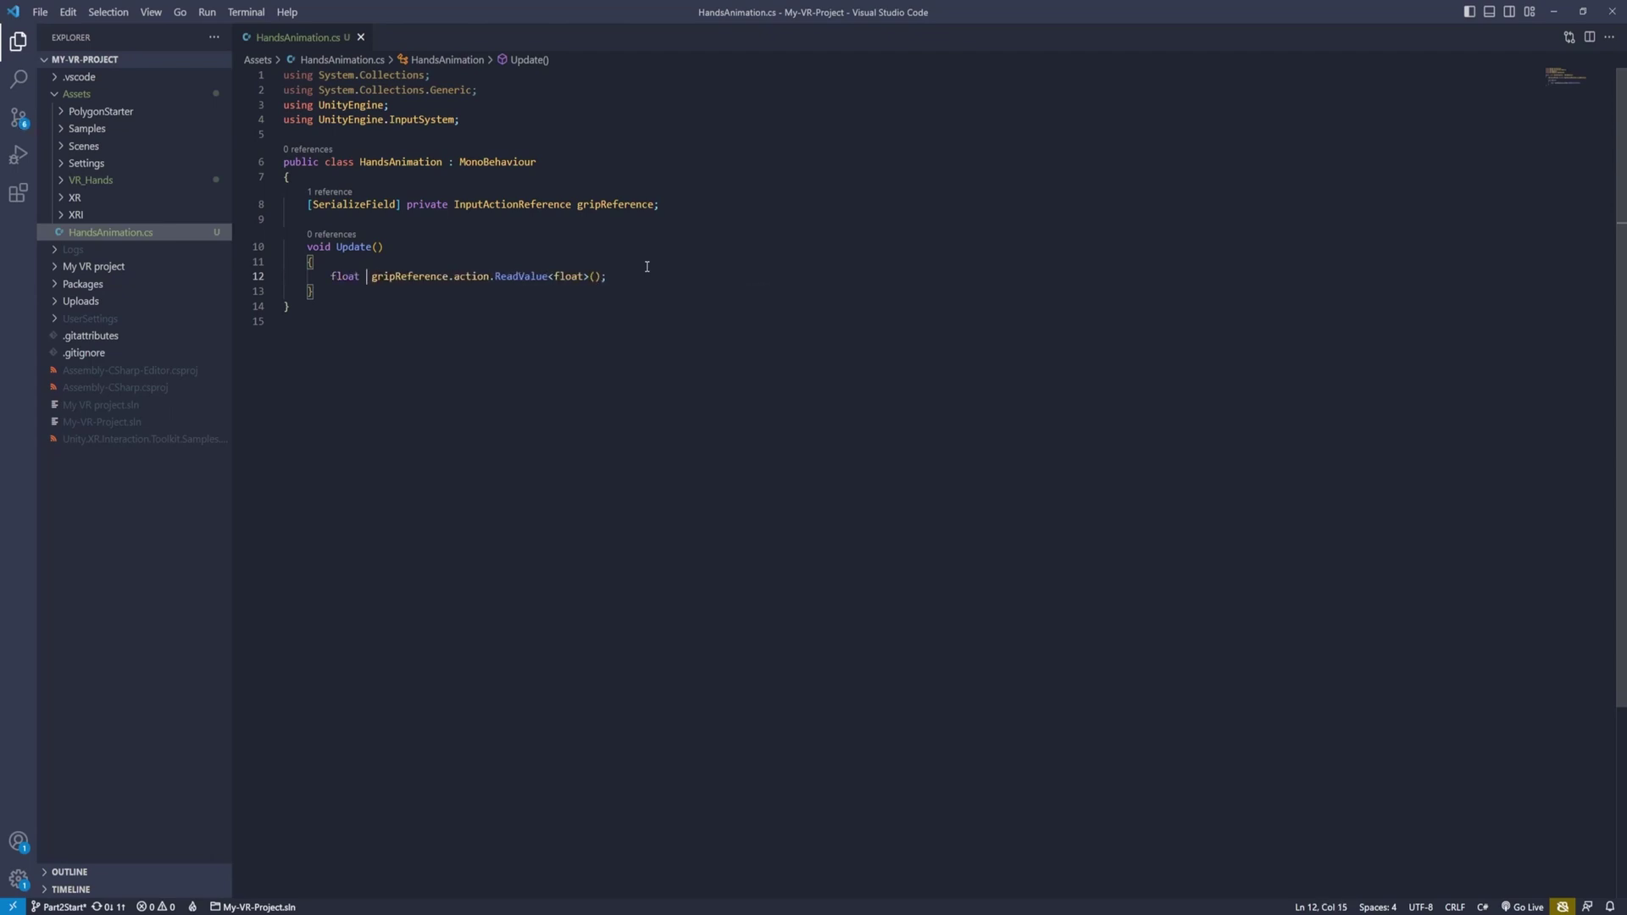
text(grip)
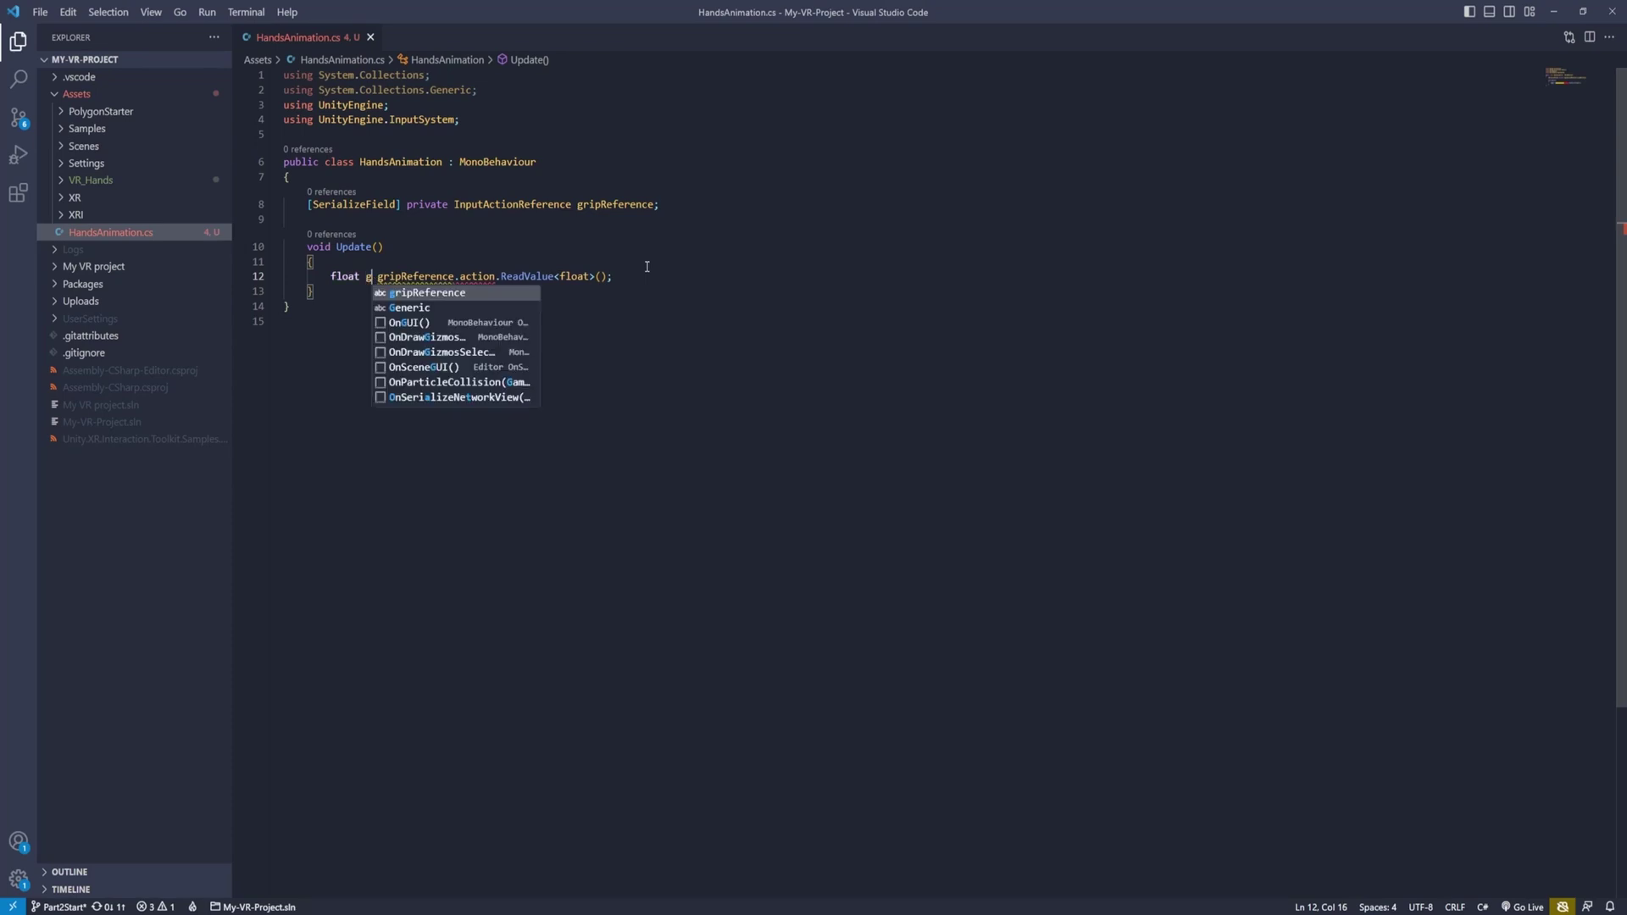
text(Value =)
- Add a Debug.Log statement below the grip reading that prints gripValue
key(End)
key(Return)
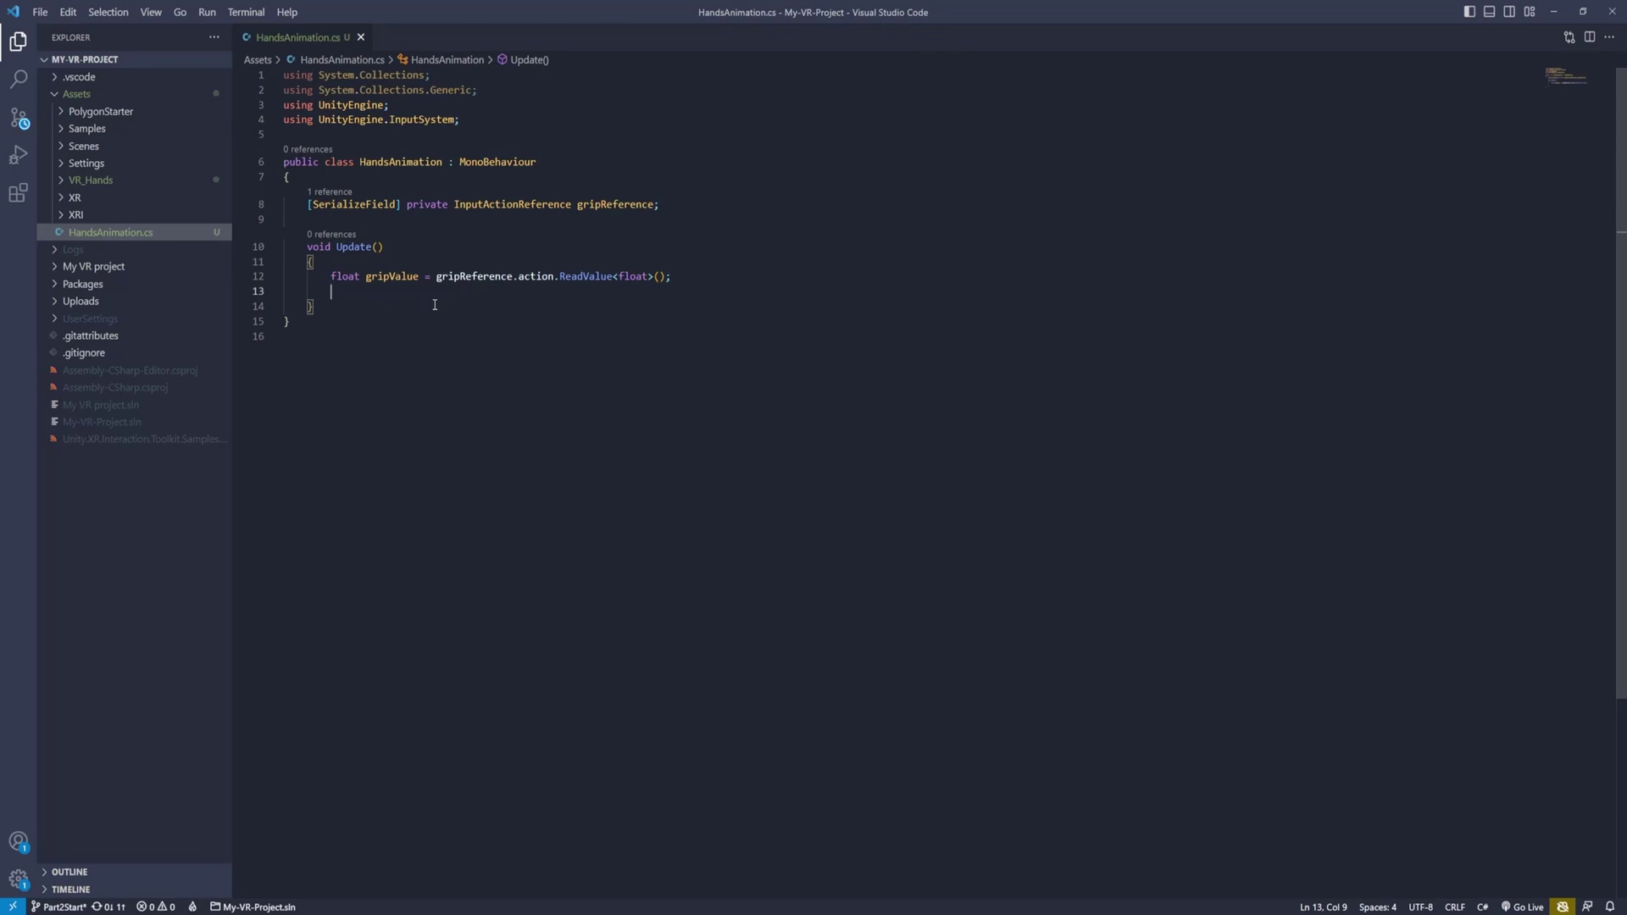
text(Debug.Log()
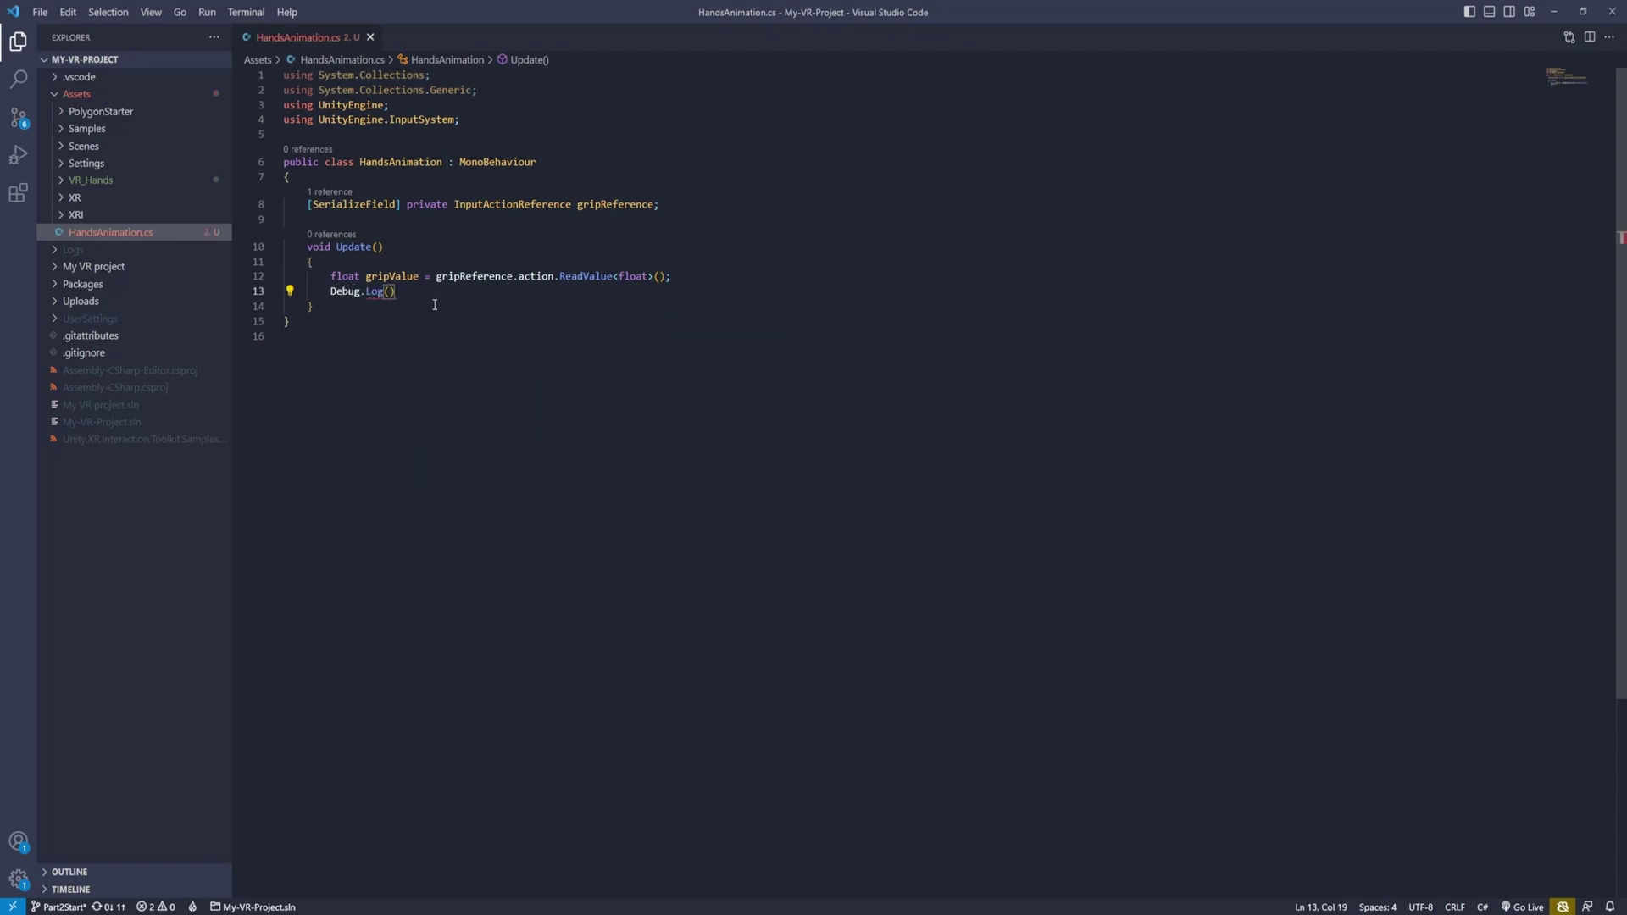
text(gri)
key(Down)
key(Return)
key(End)
text(;)
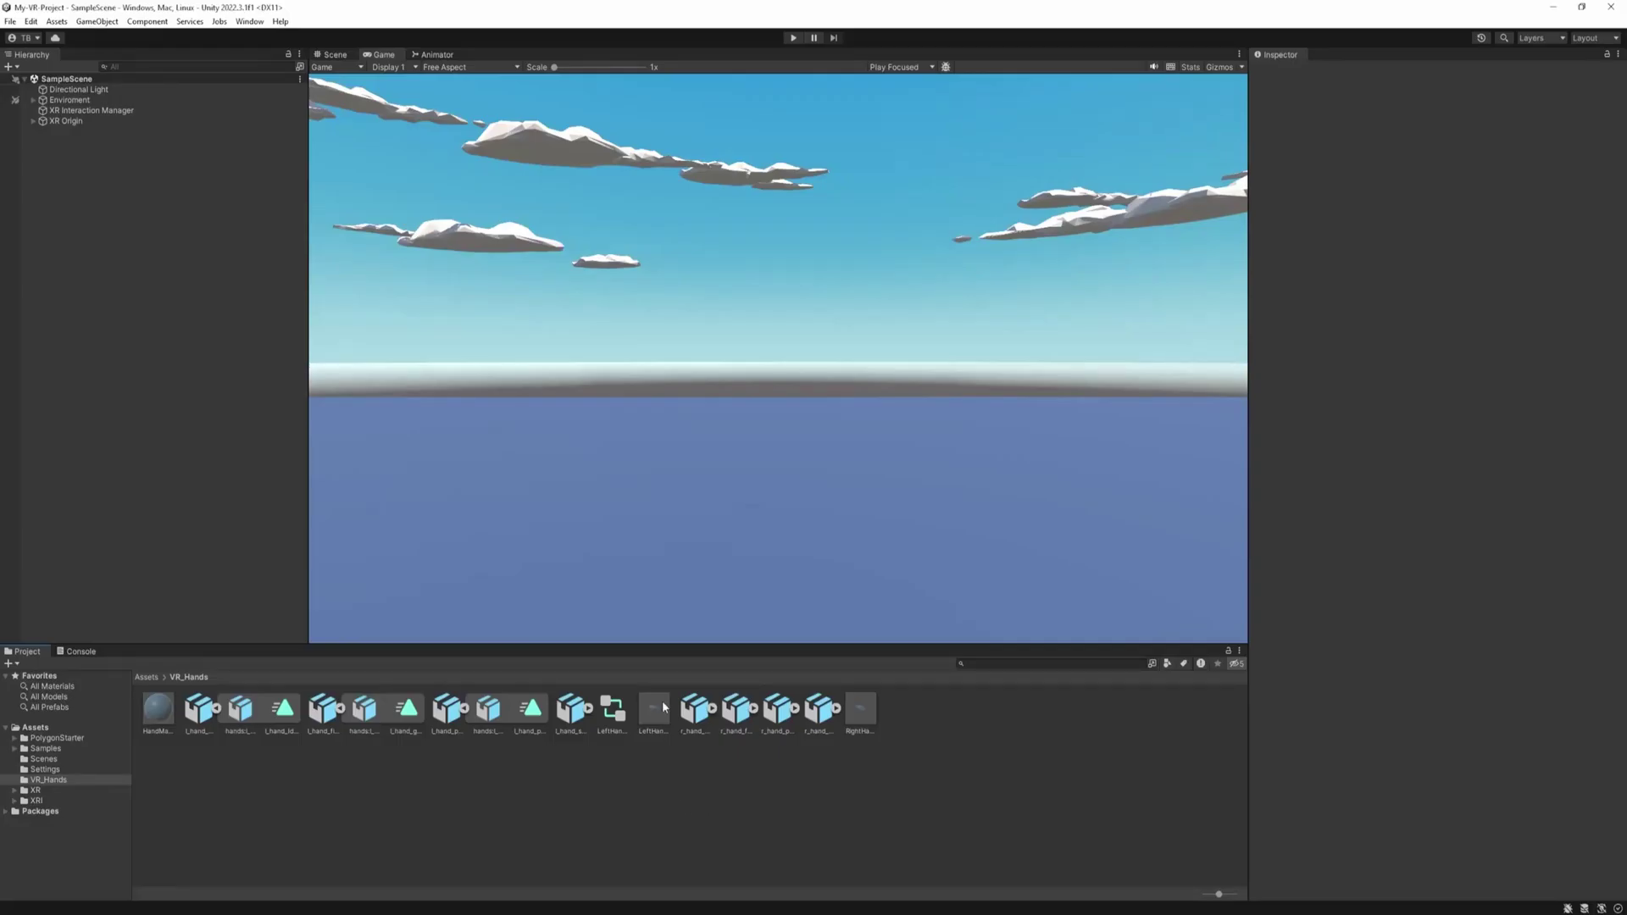
- Set the left hand prefab's Grip Reference to XRI LeftHand Interaction/Select Value and play the scene to check the logged grip value
click(658, 710)
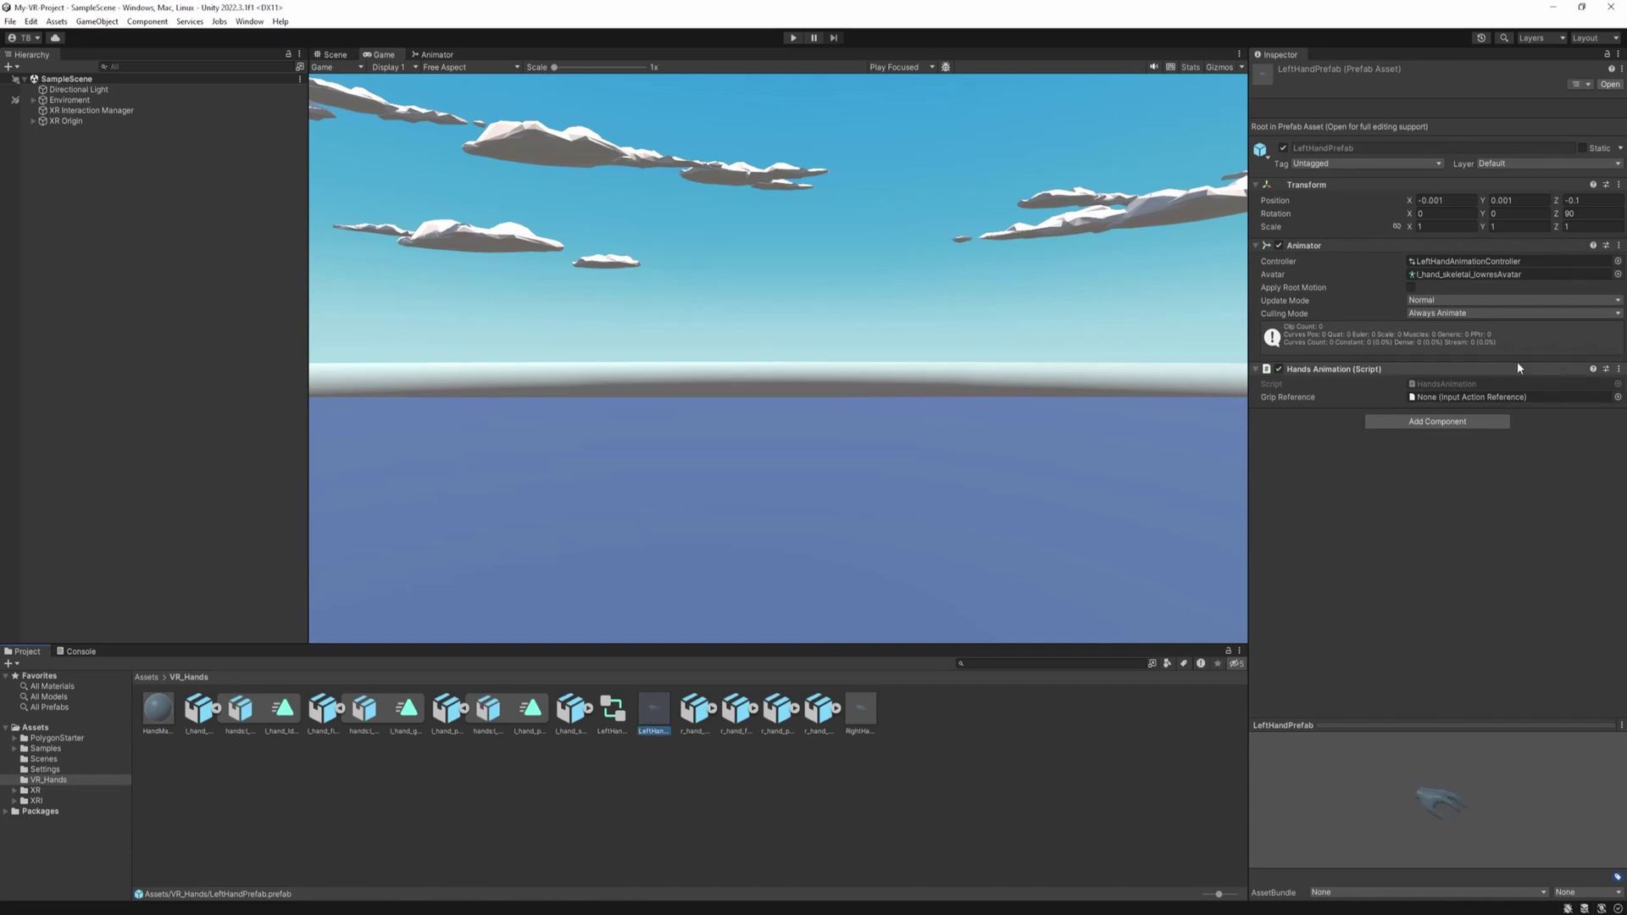
click(1615, 396)
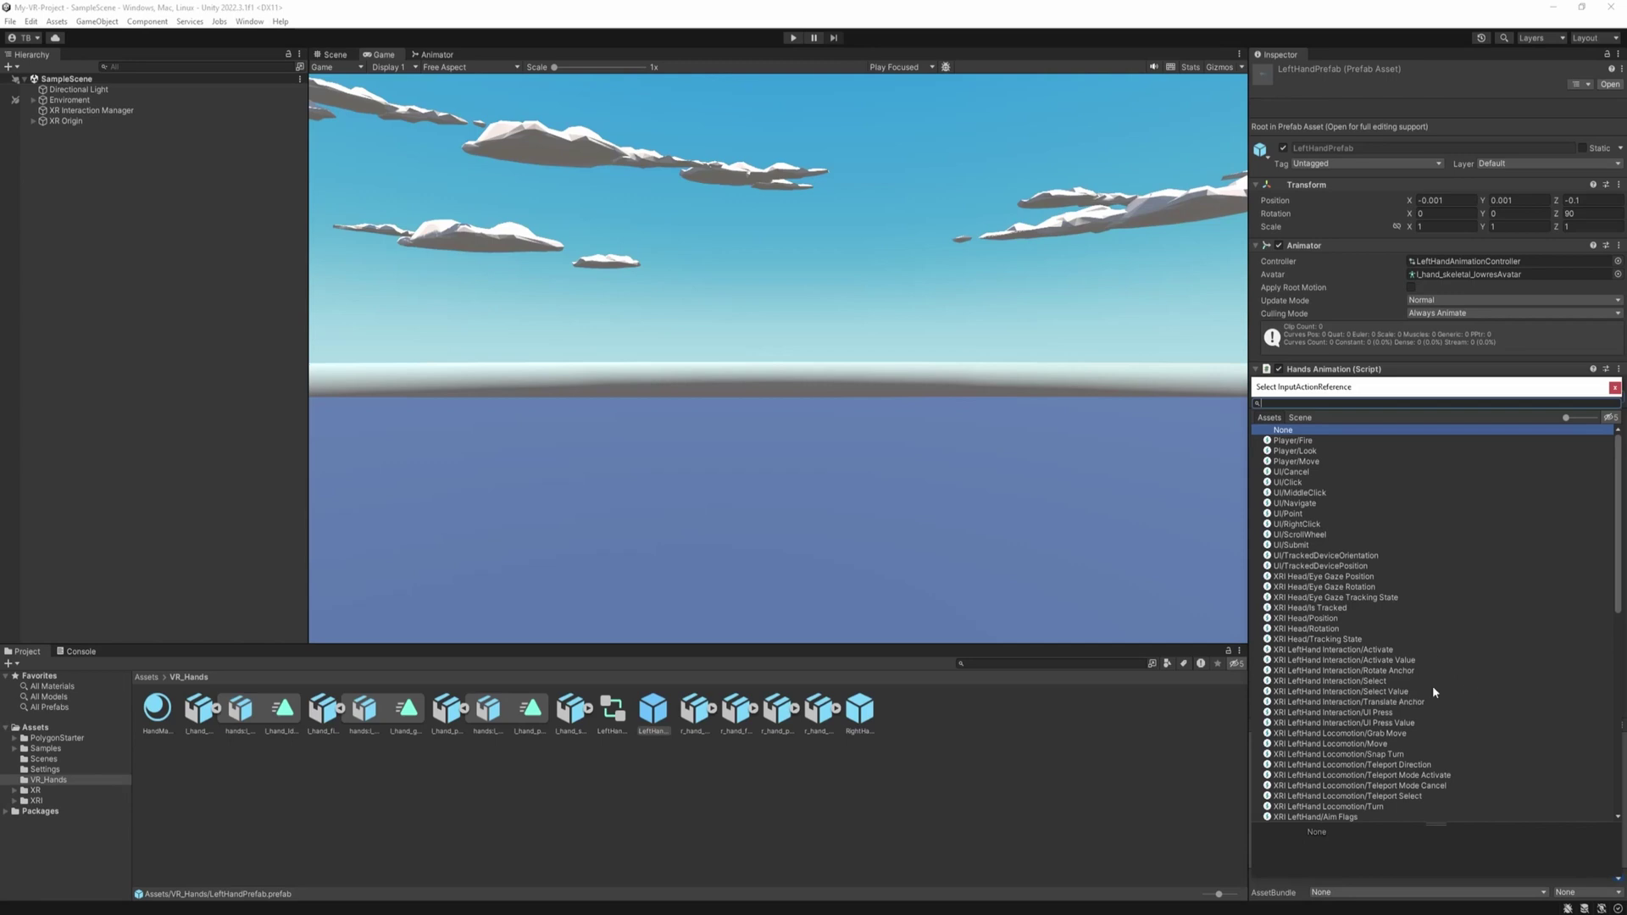
click(1377, 691)
double_click(1376, 692)
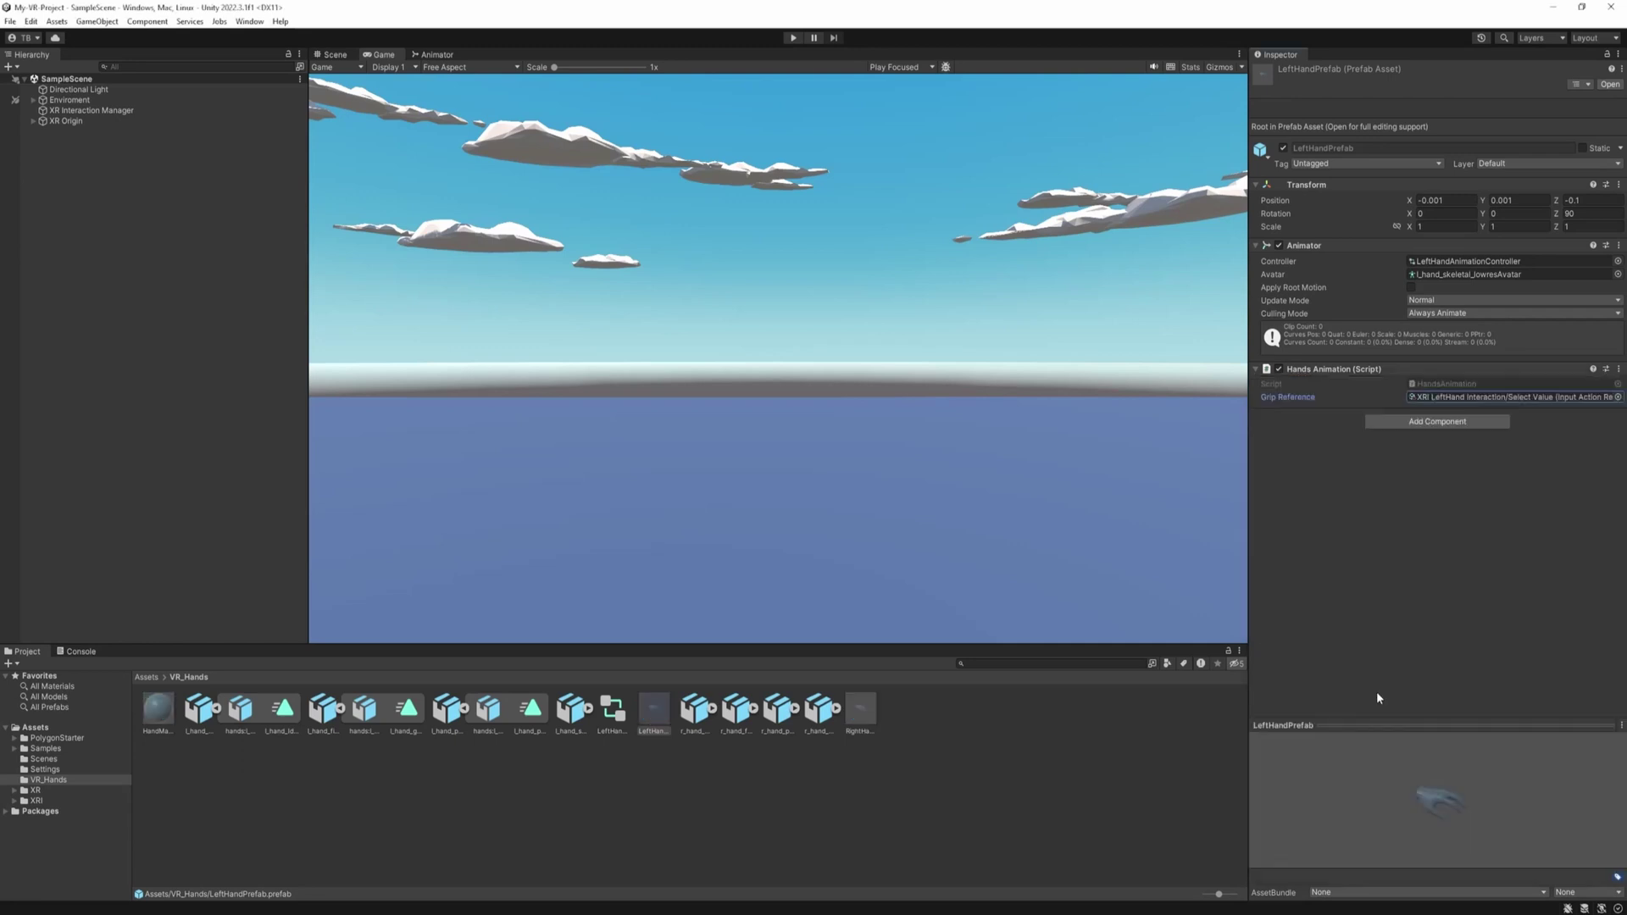
click(793, 37)
click(80, 651)
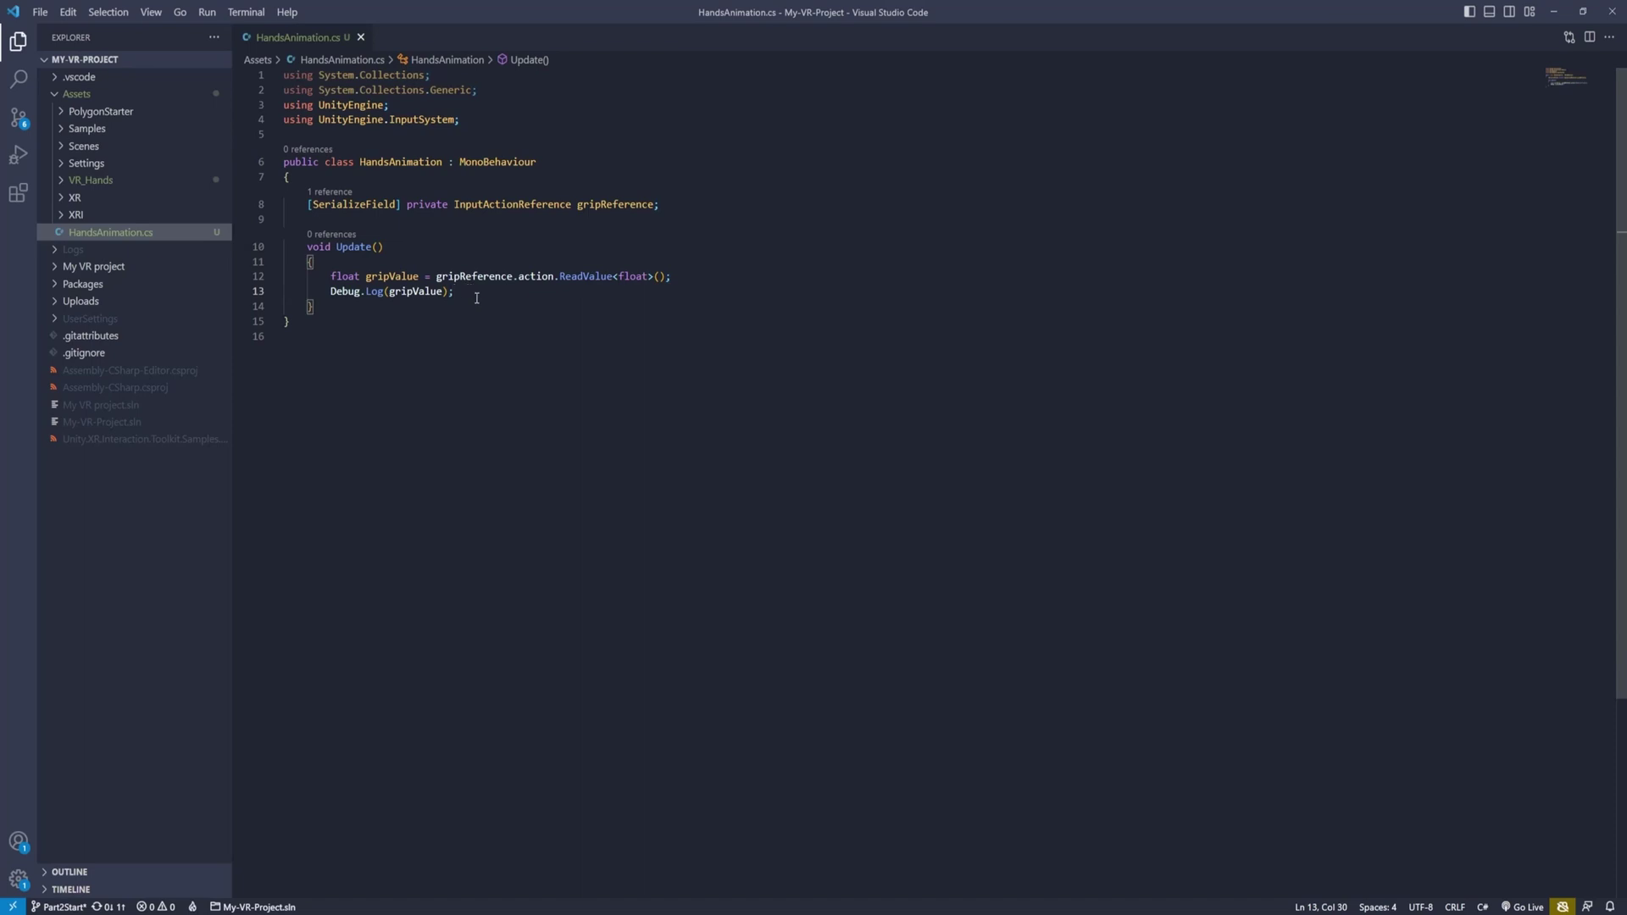
- Remove the Debug.Log line from the HandsAnimation script, declare a serialized private Animator field named handAnimator, and save the script
drag(457, 292, 321, 292)
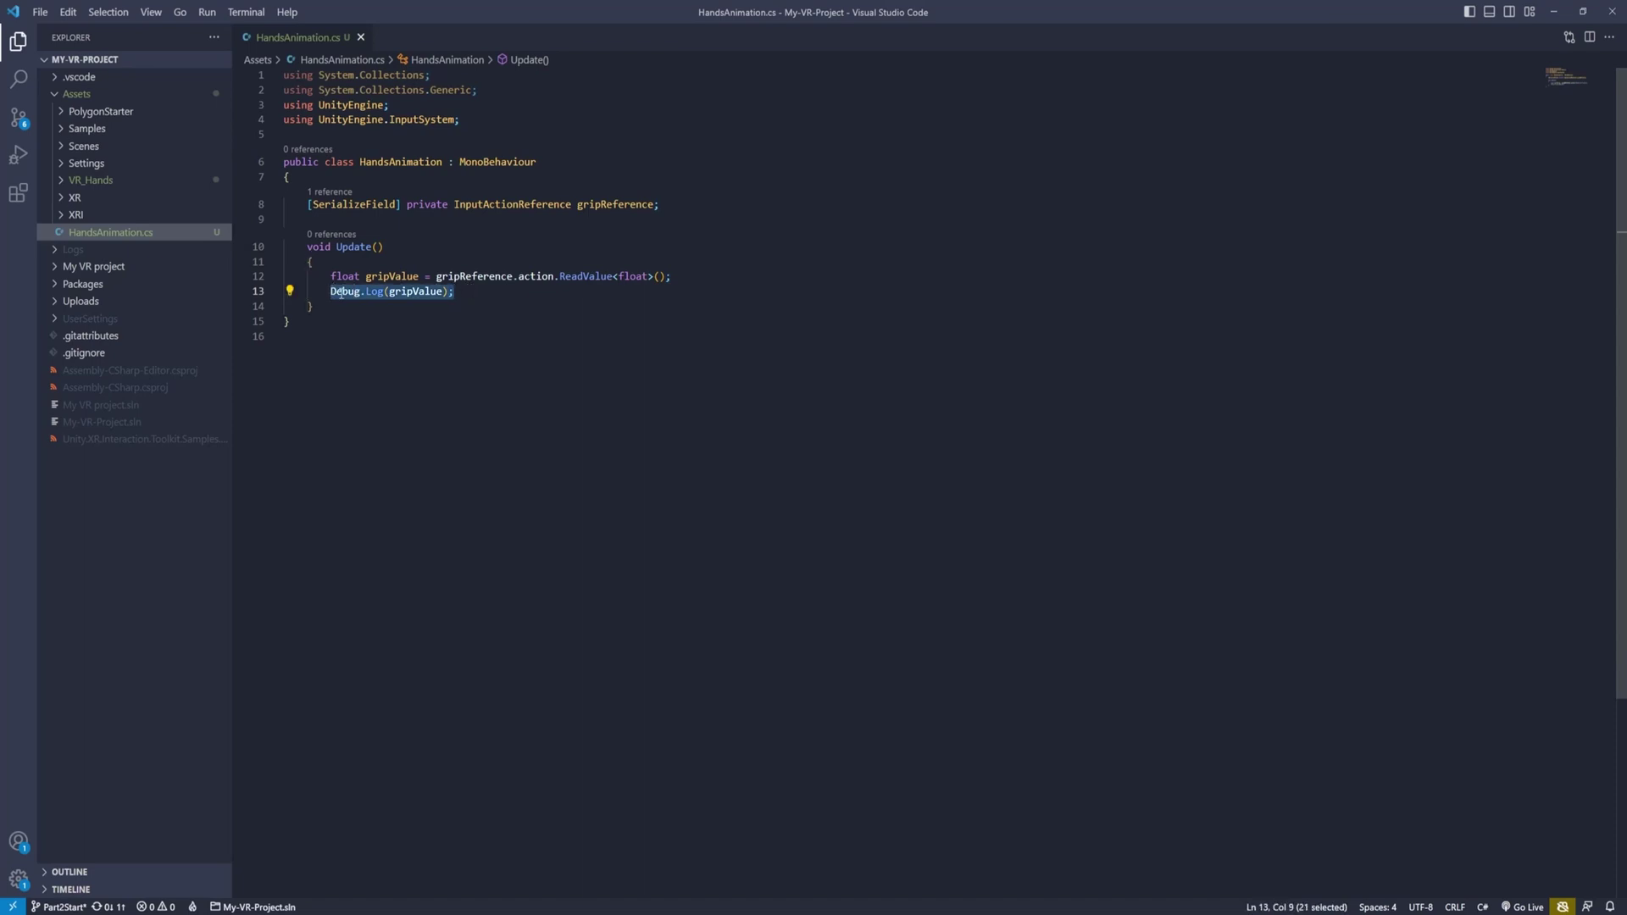
key(BackSpace)
click(671, 204)
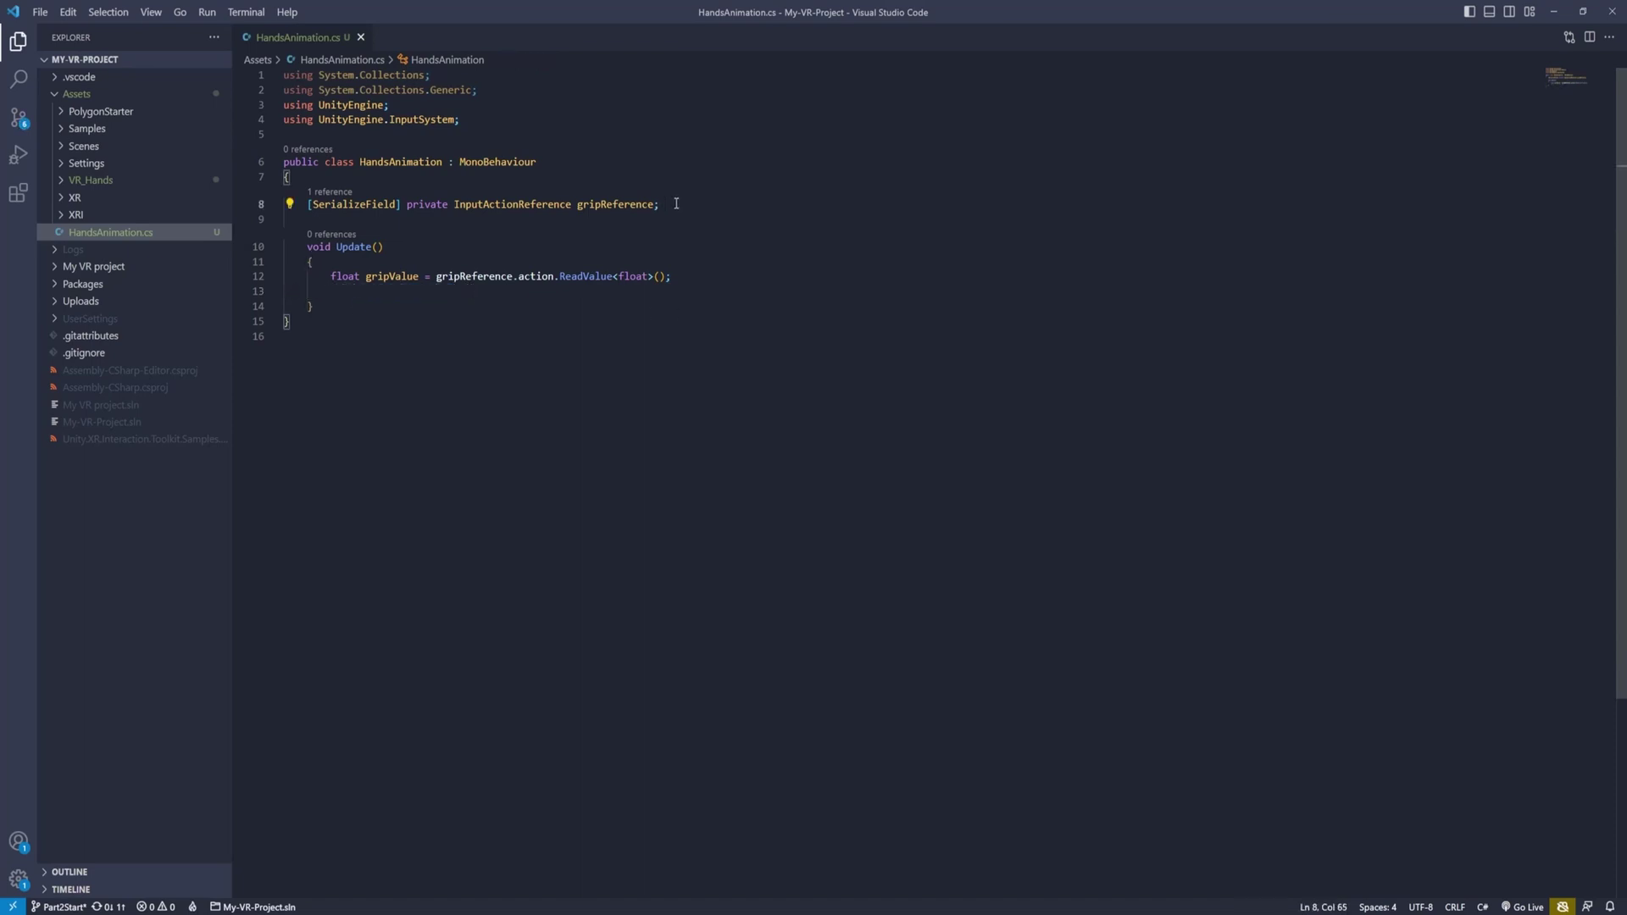
key(Return)
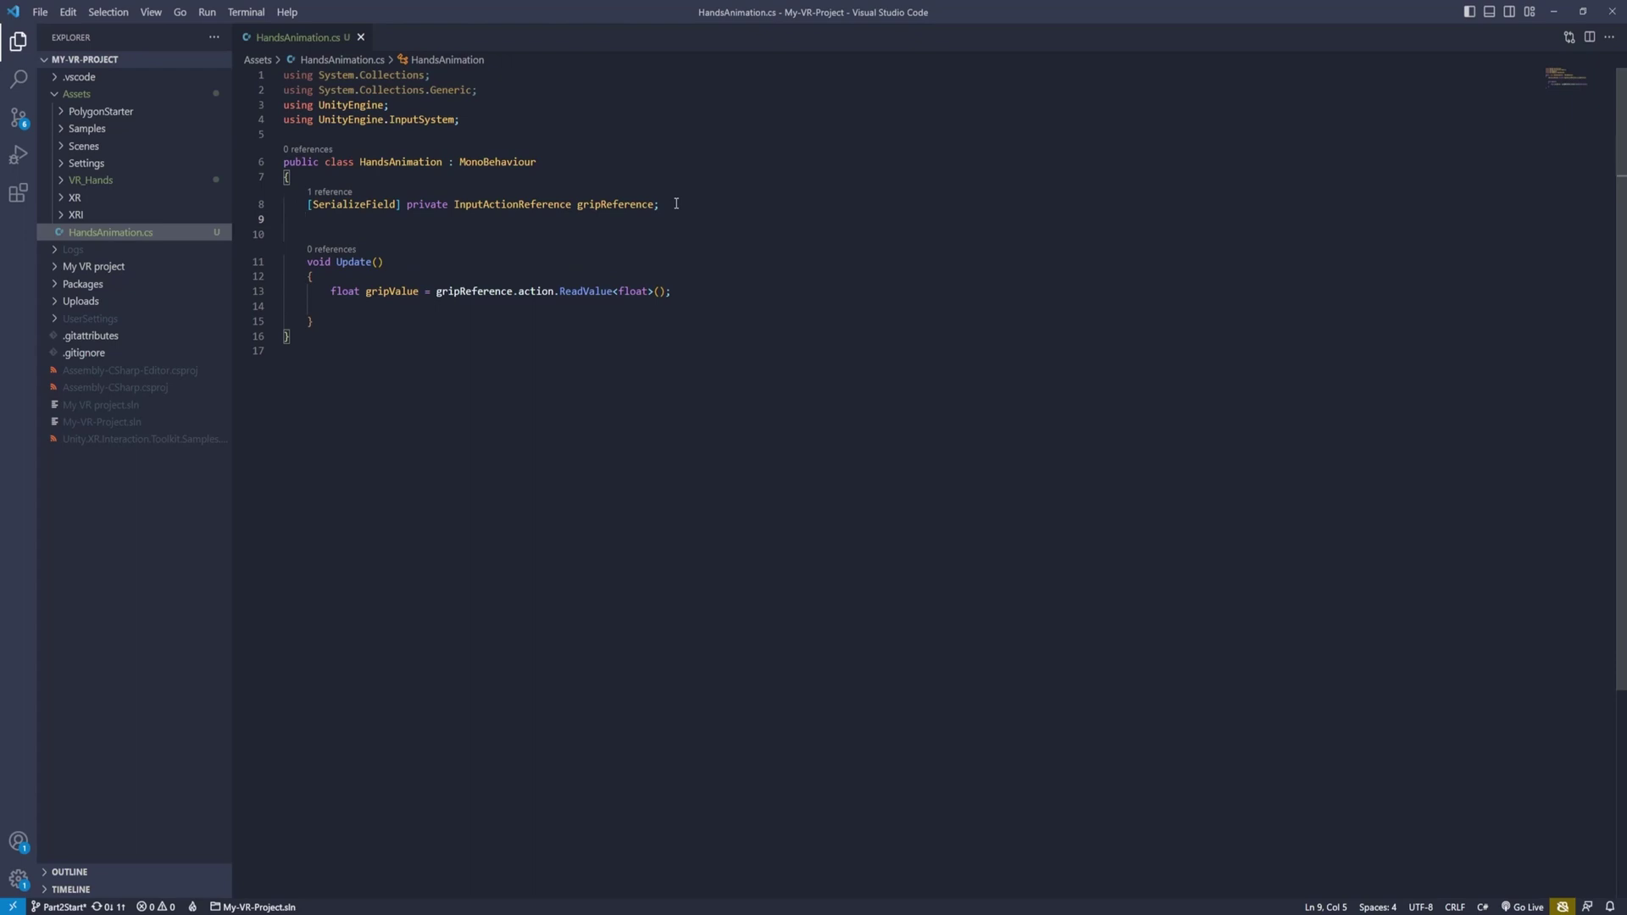
text([ser)
key(Tab)
text(] private Animor)
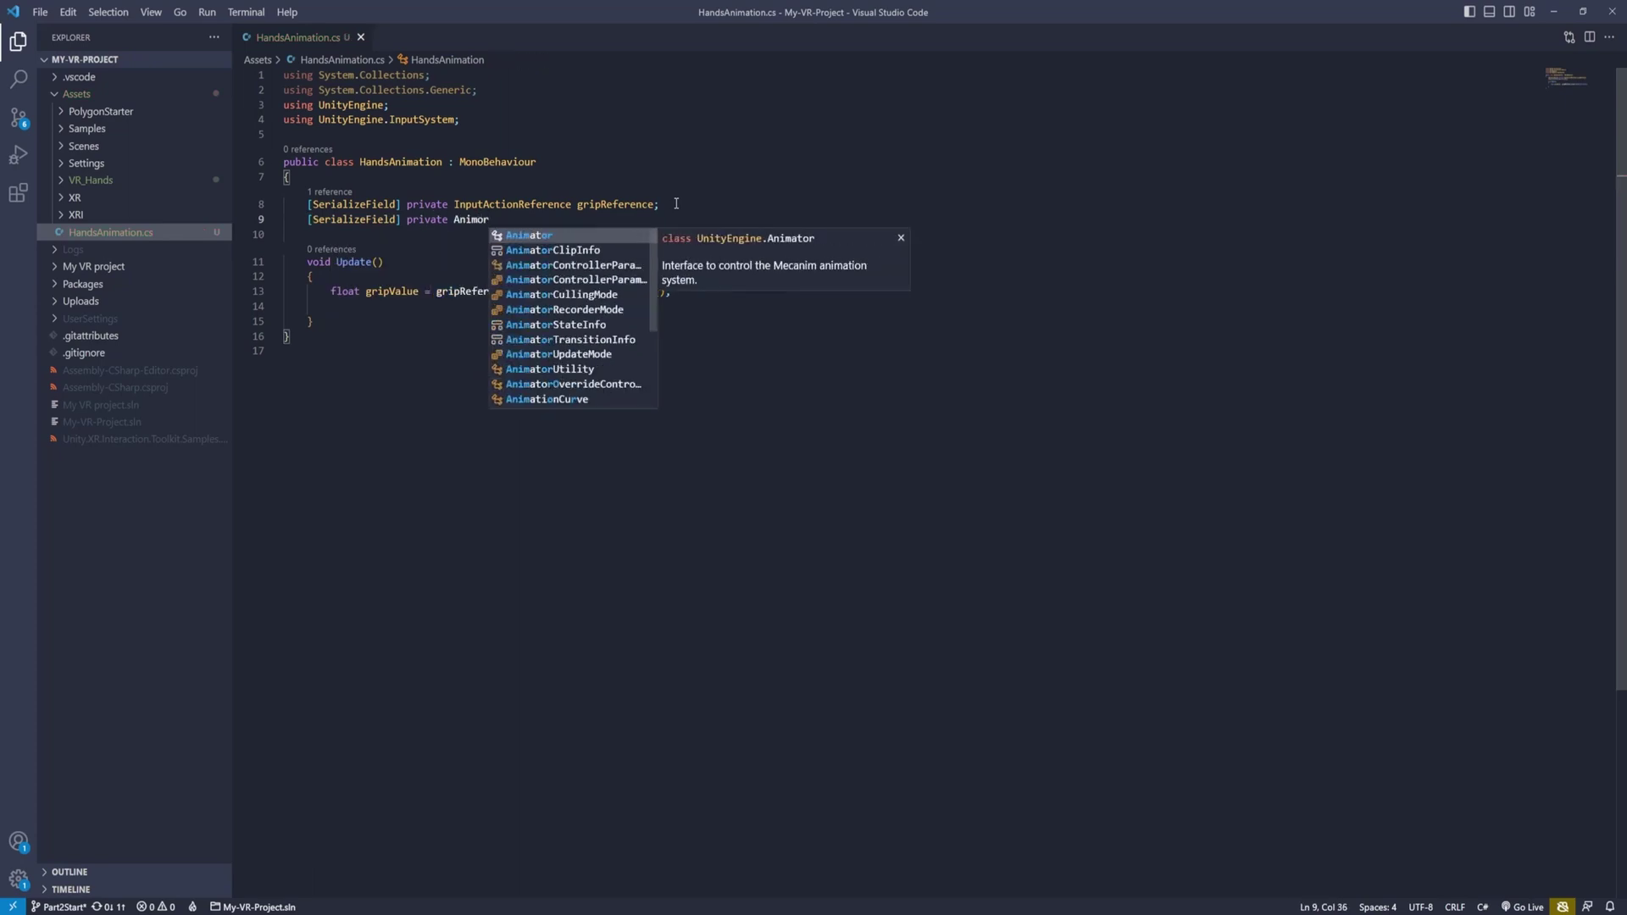
key(Tab)
text(handA)
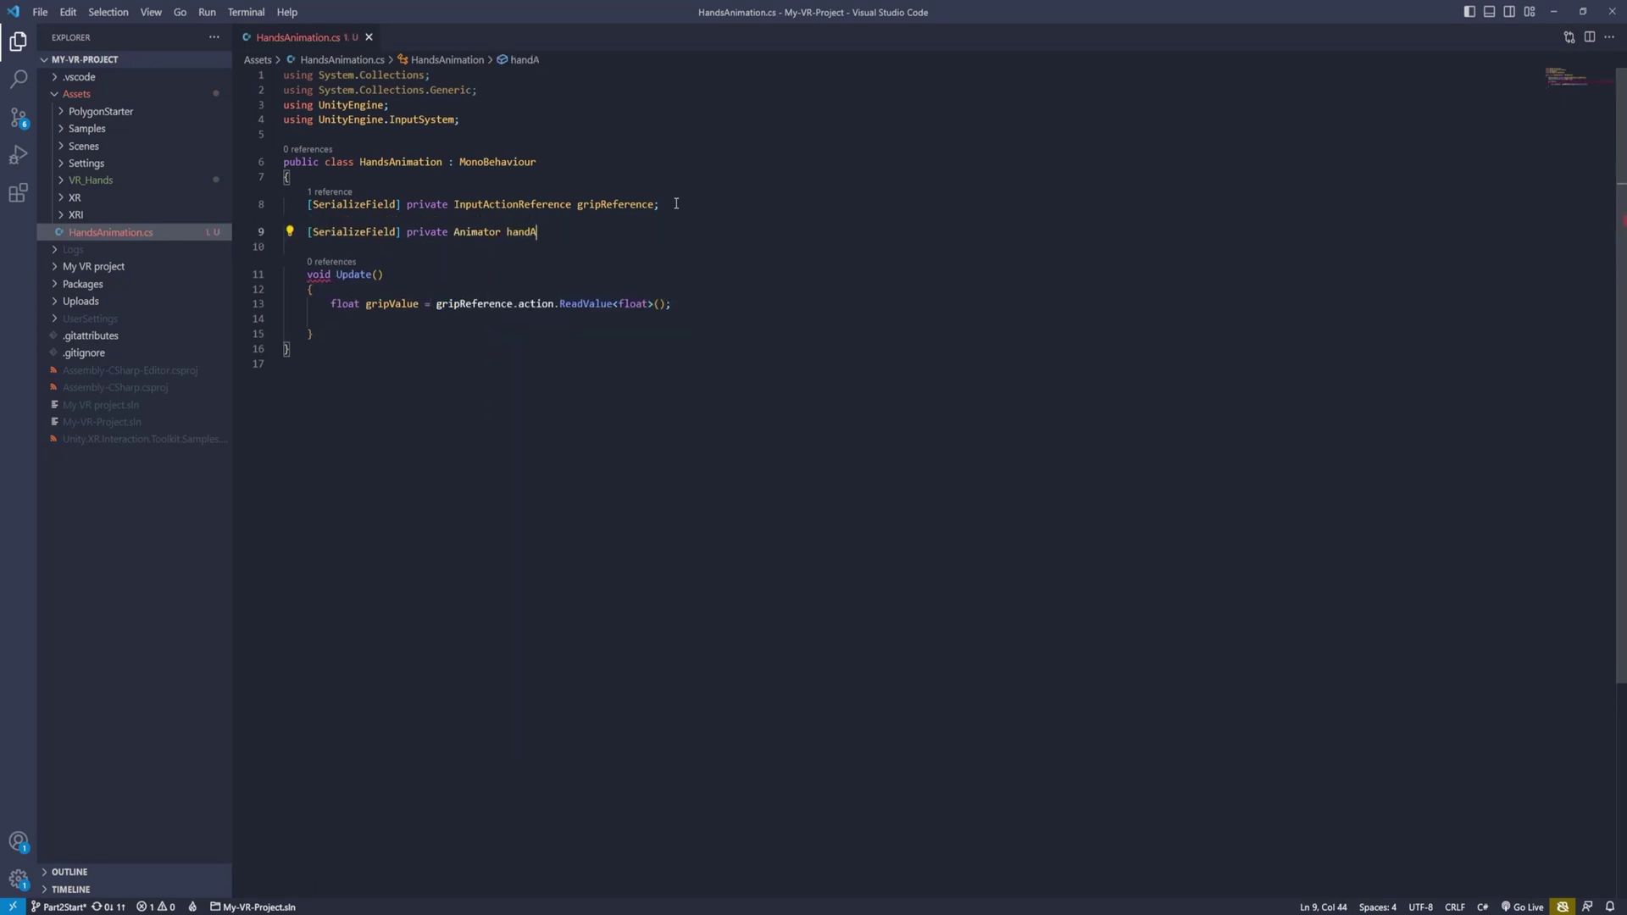
text(nimator;)
key(ctrl+s)
- Switch to Unity and assign the left hand prefab's own Animator component to the script's Hand Animator reference
key(alt+Tab)
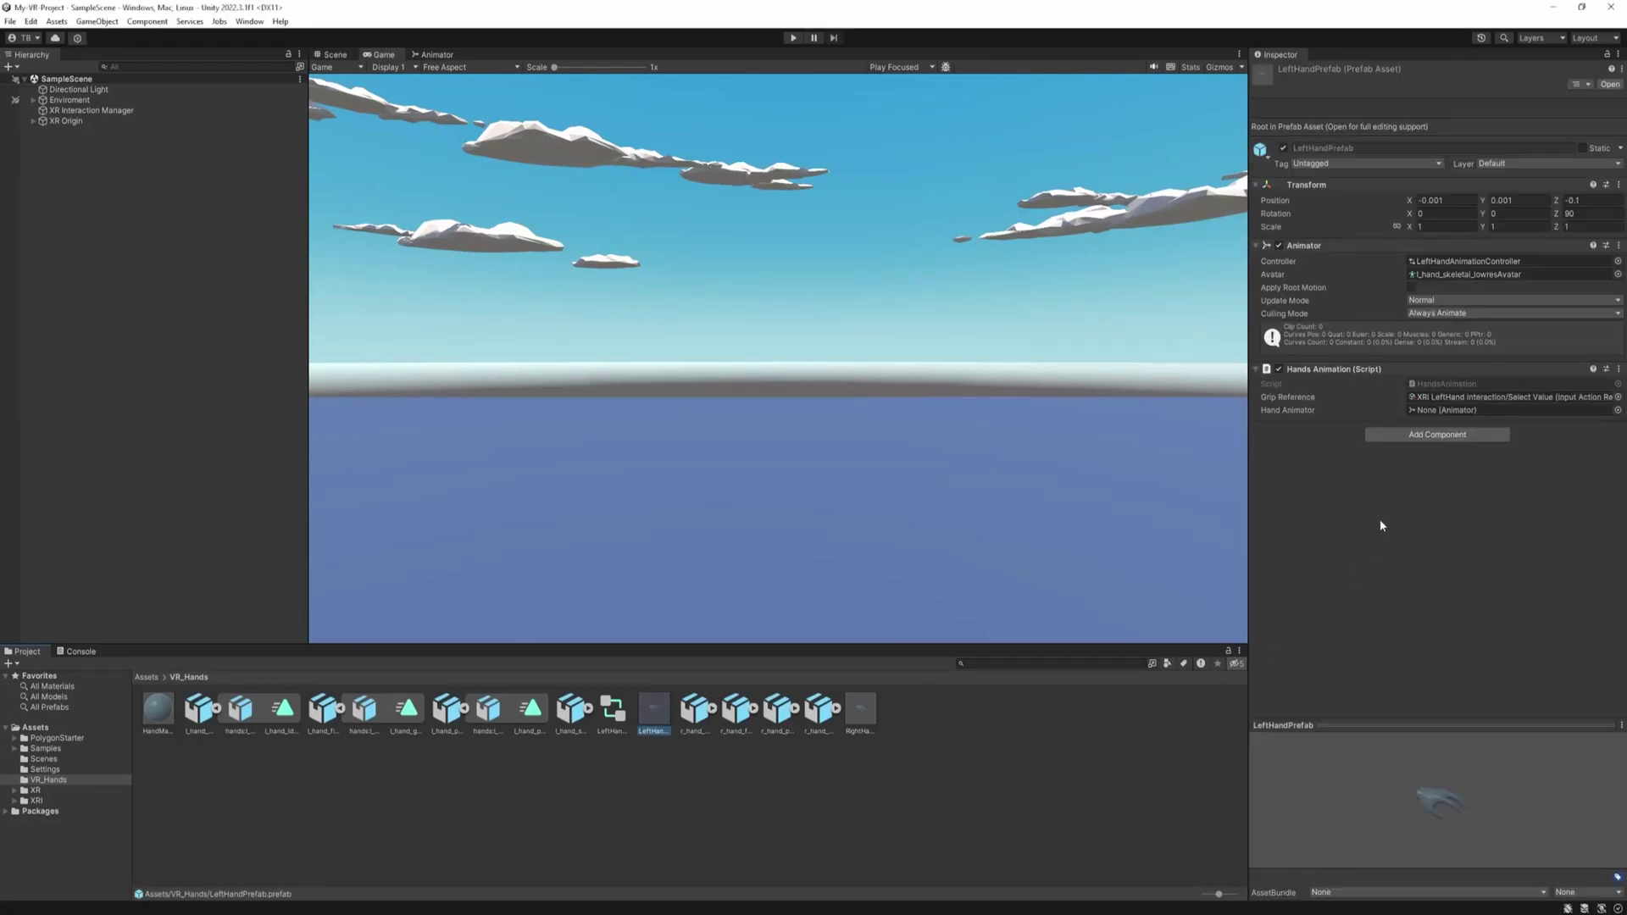
drag(1311, 252, 1458, 417)
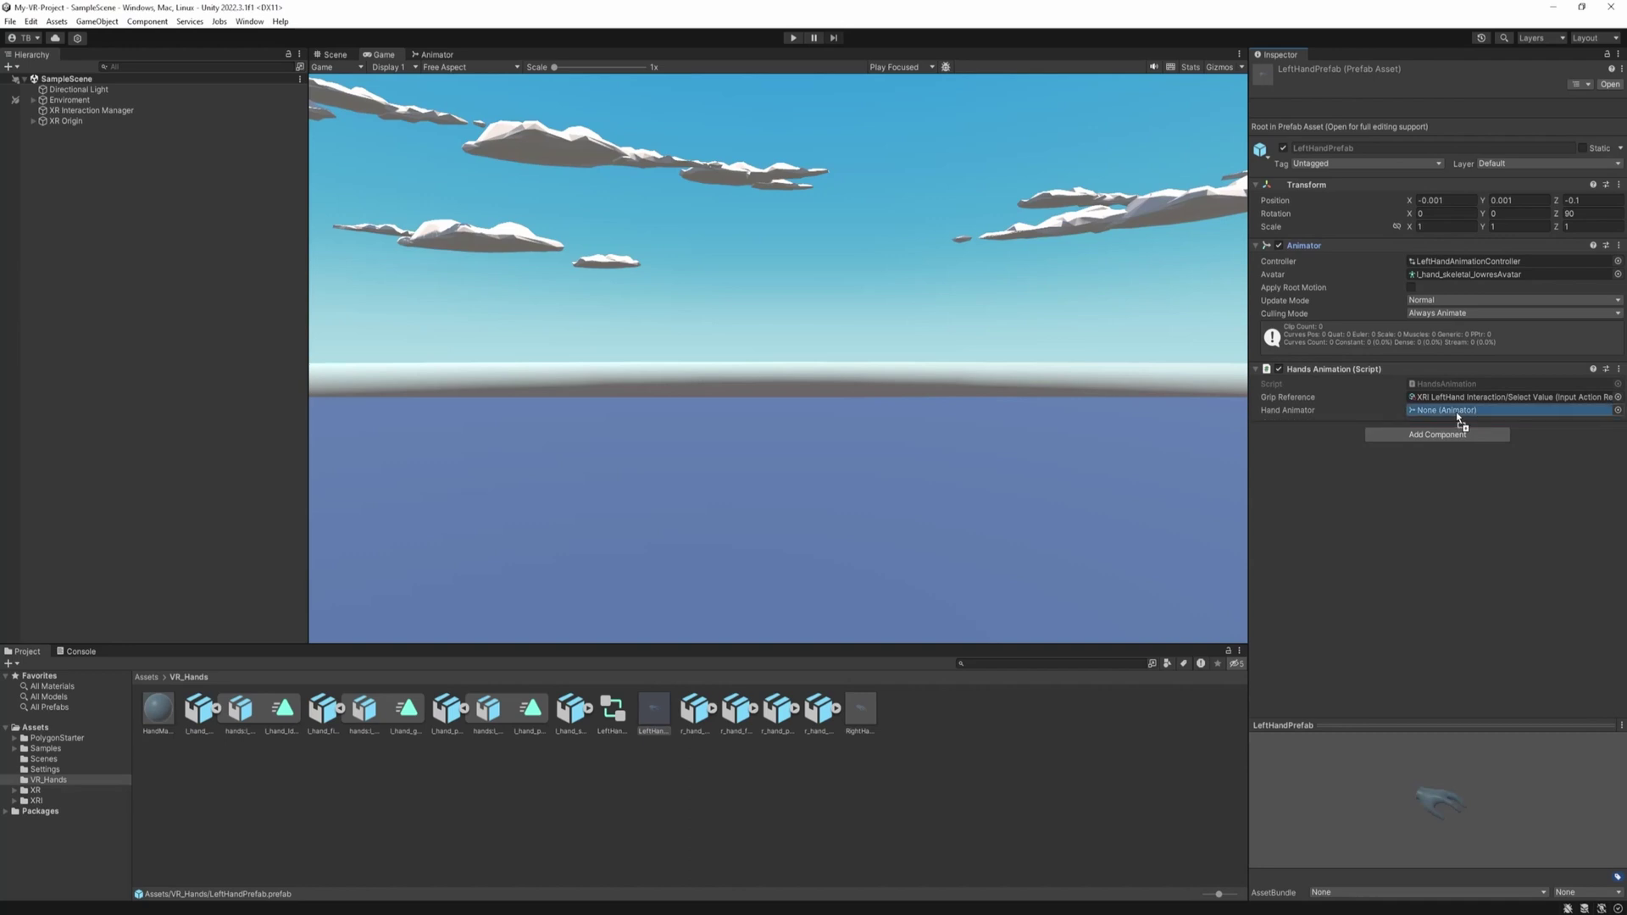
drag(1458, 416, 1458, 415)
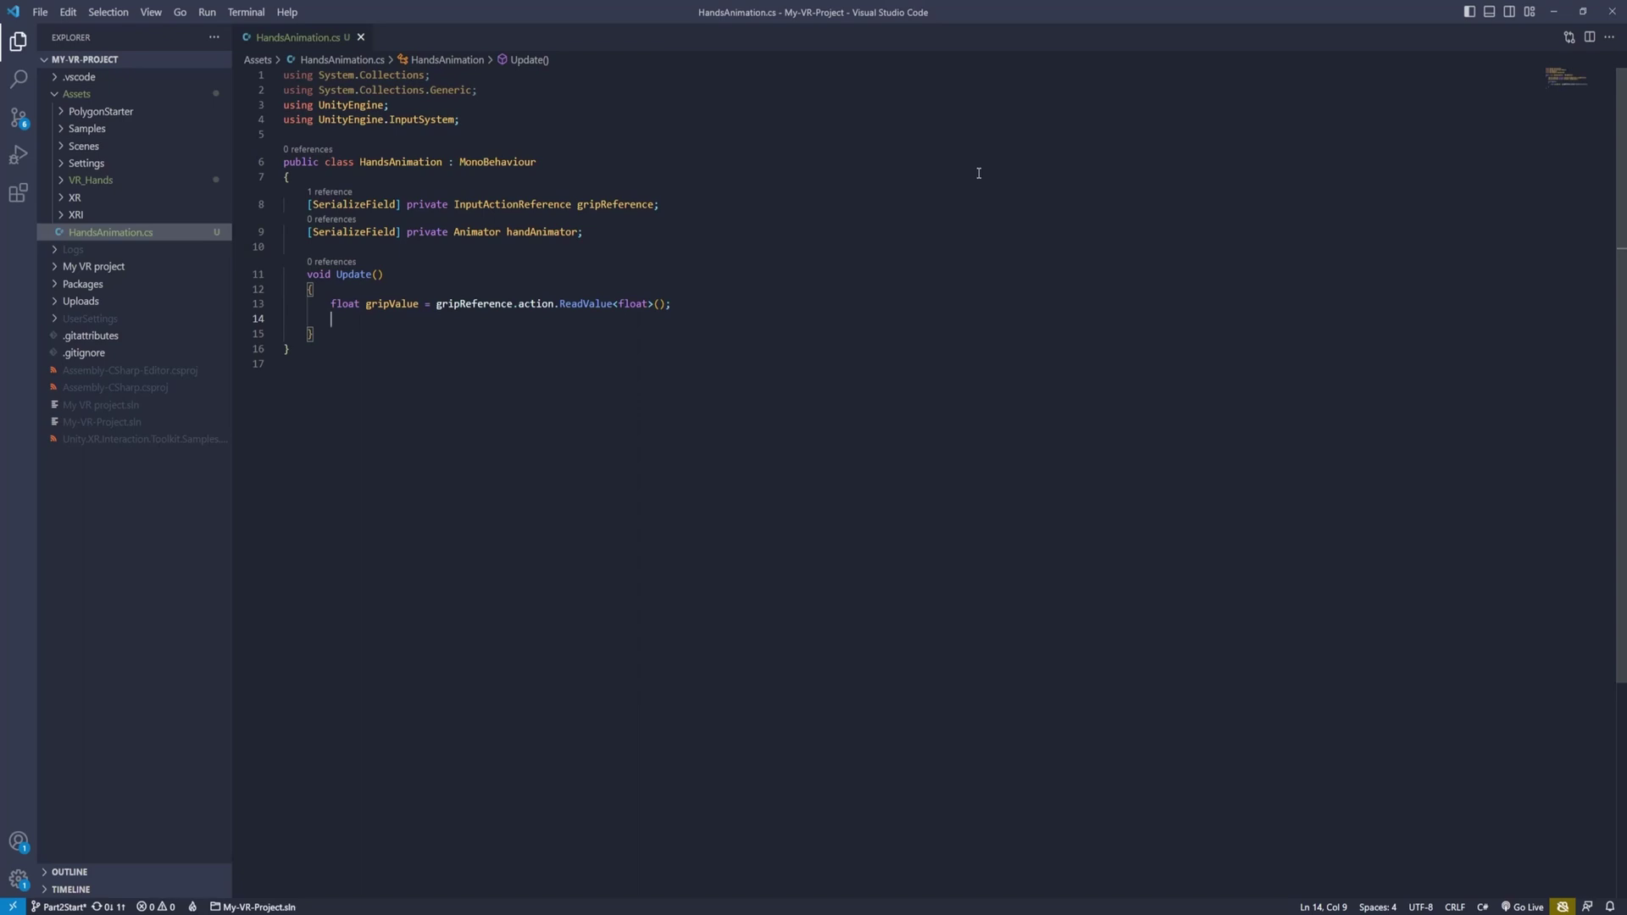
- In the script's Update method, call handAnimator.SetFloat("Grip", gripValue), and play the scene in Unity to test the grip animation
text(handAnimator.set)
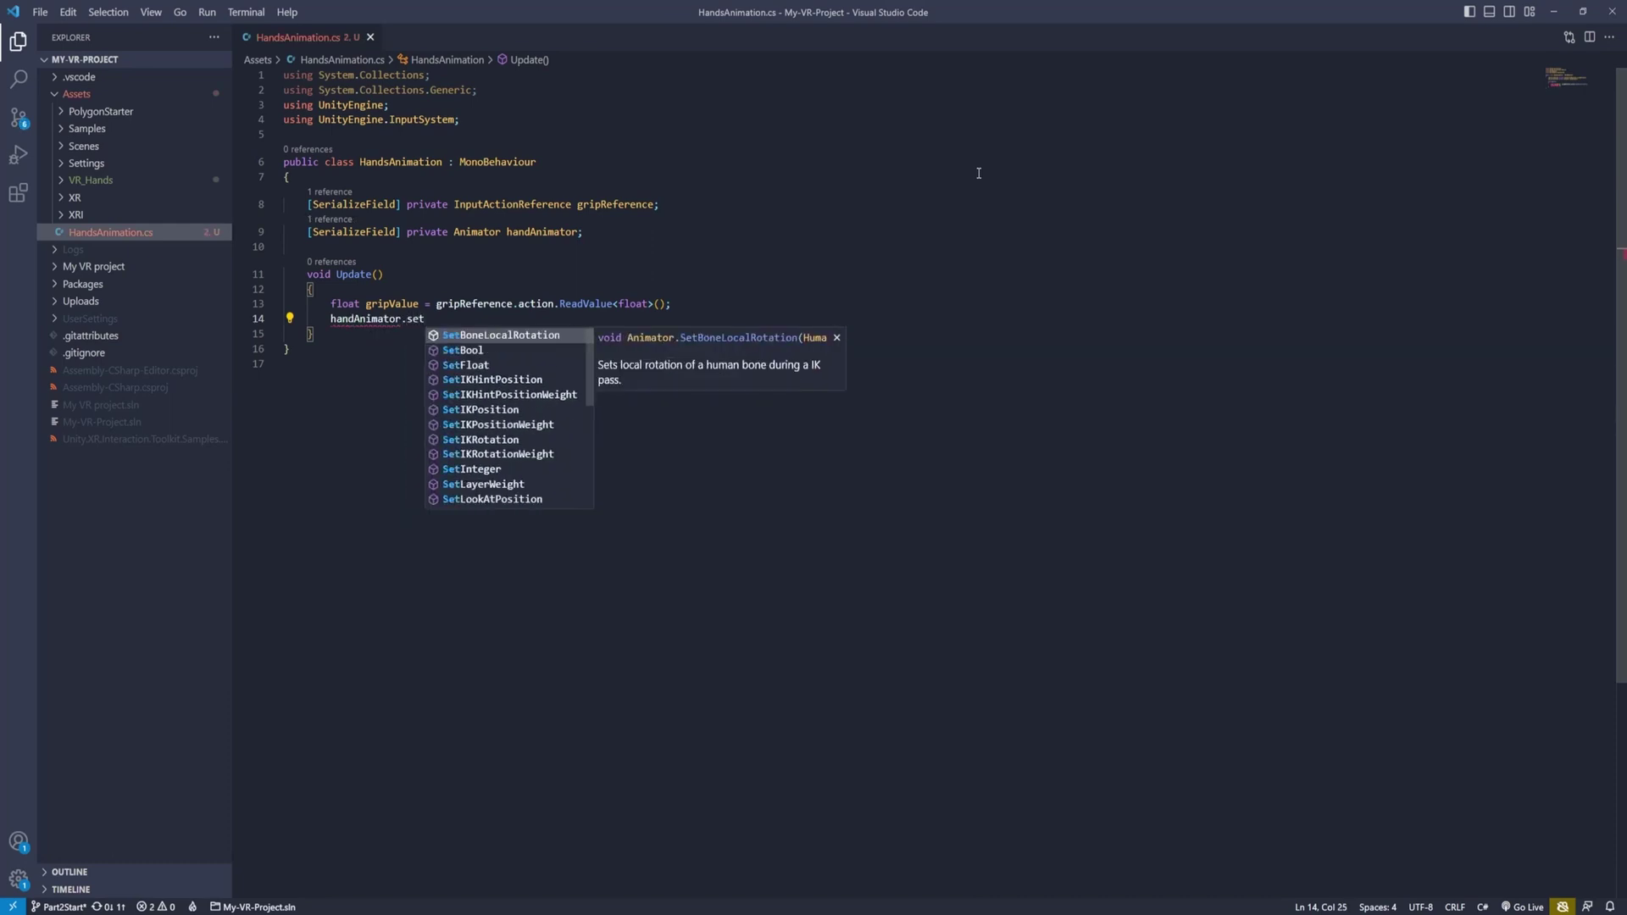
text(Float())
mouse_move(446, 320)
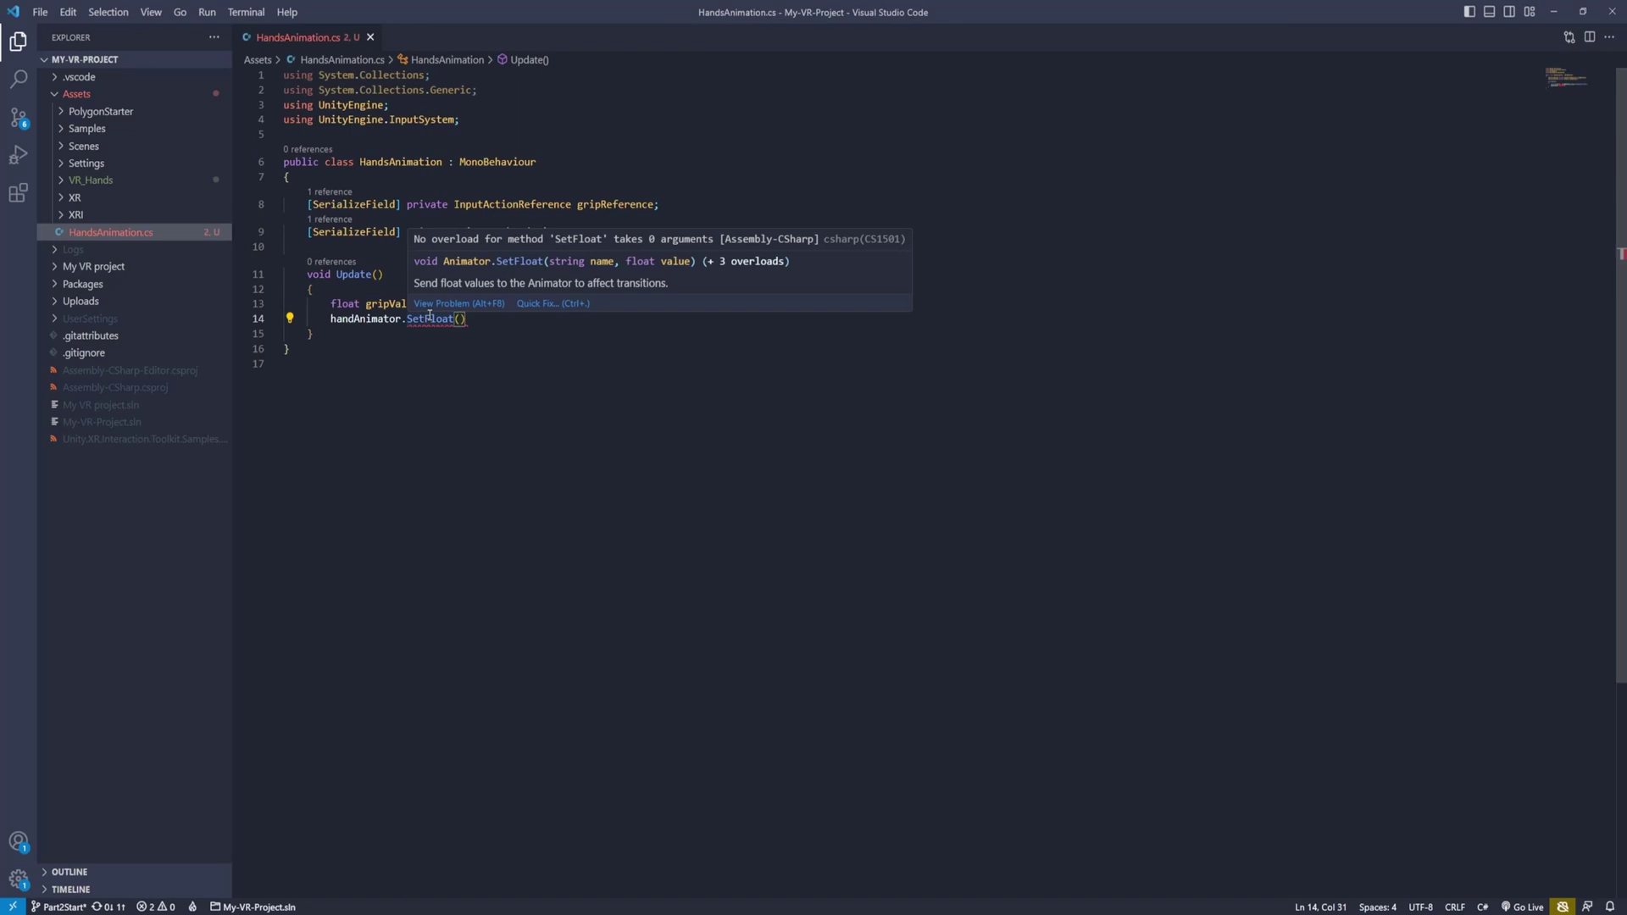
mouse_move(417, 865)
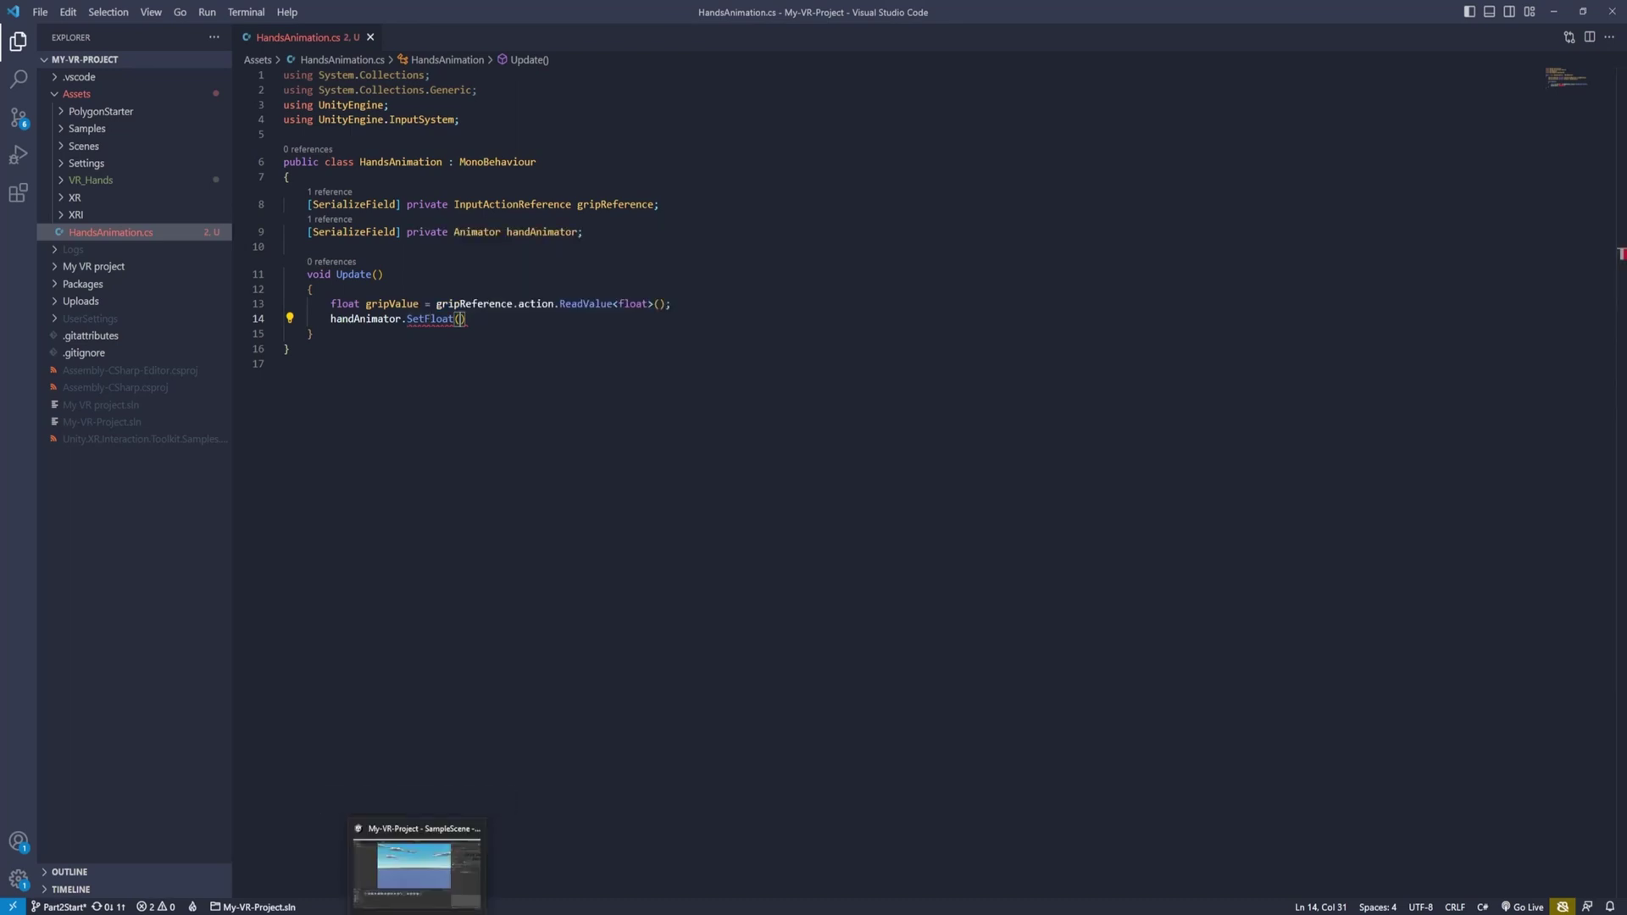
click(417, 865)
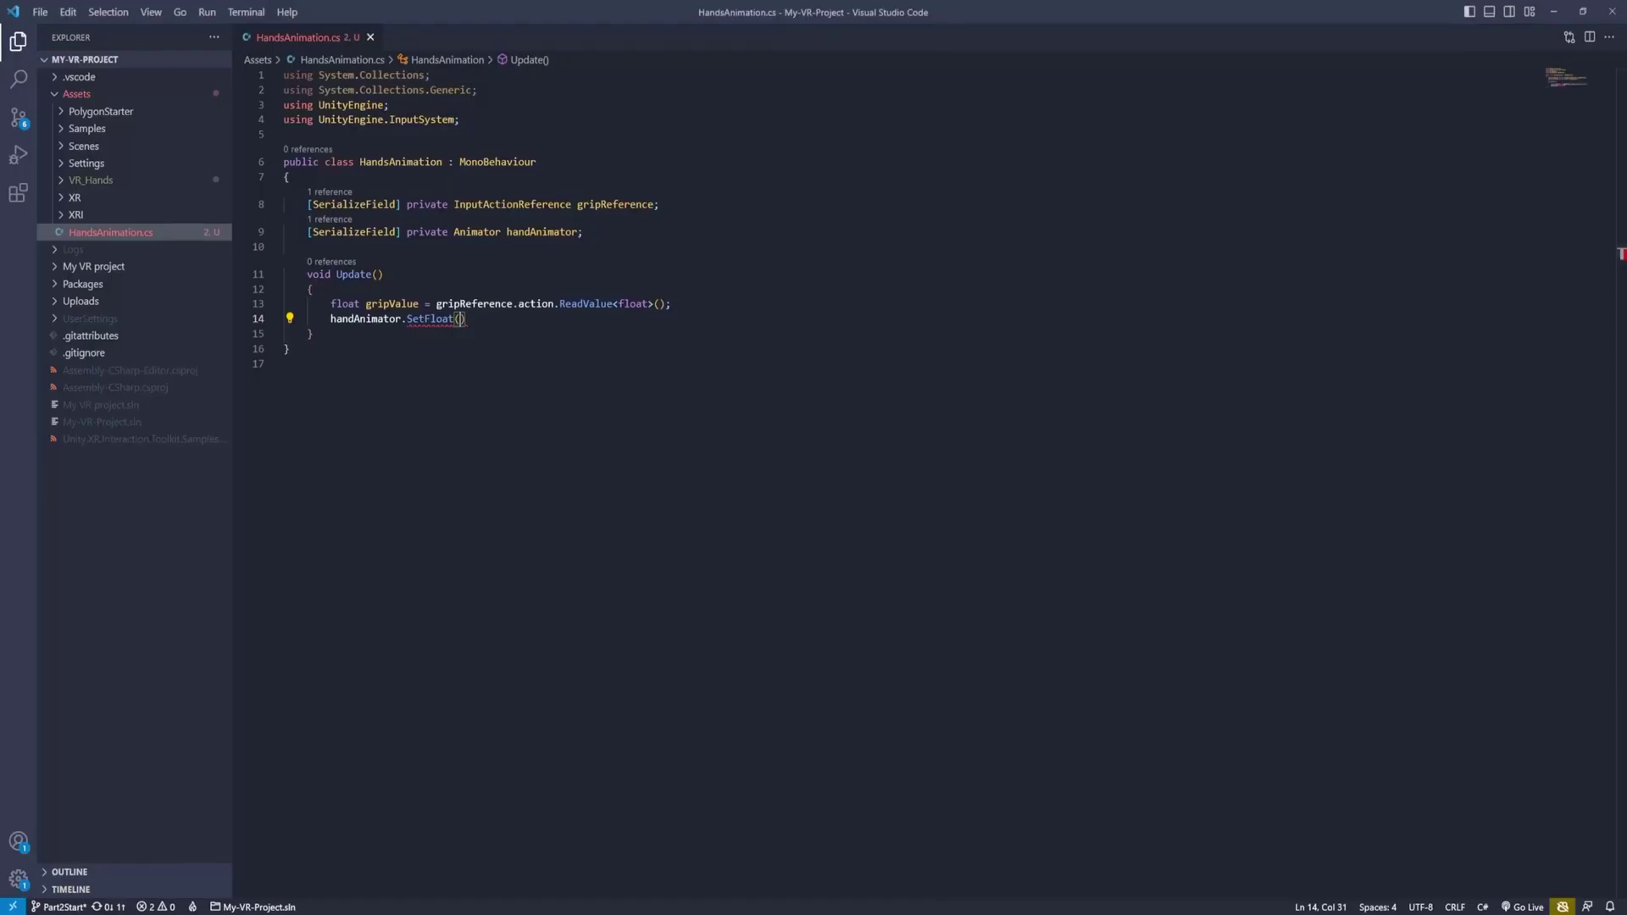
text(")
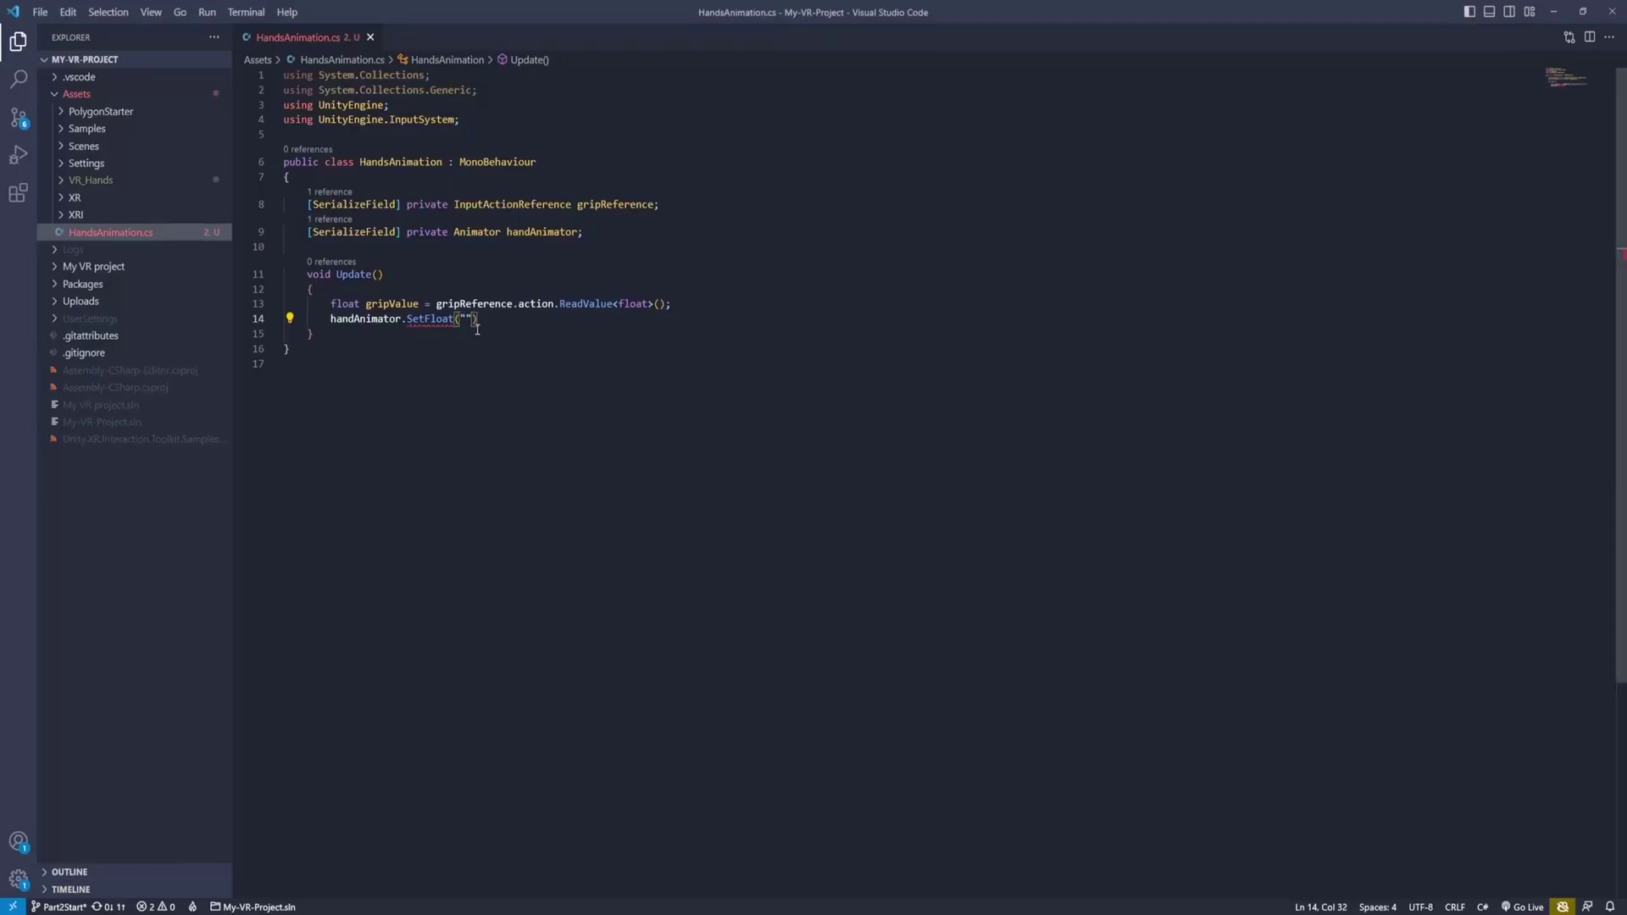
text(Grip", )
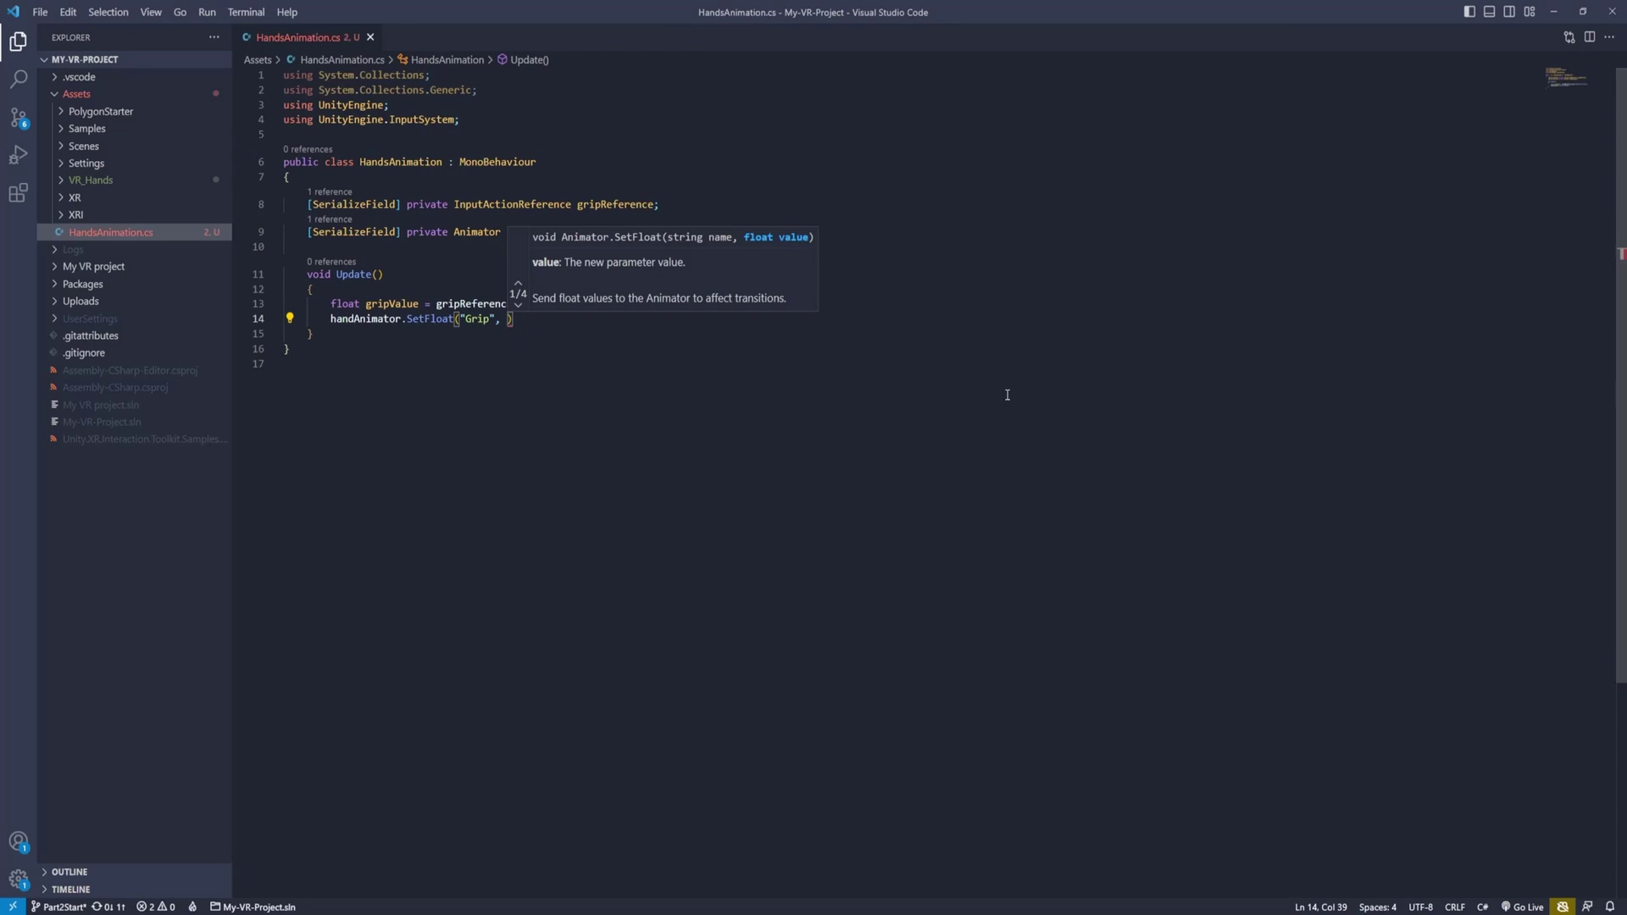
text(gripValue)
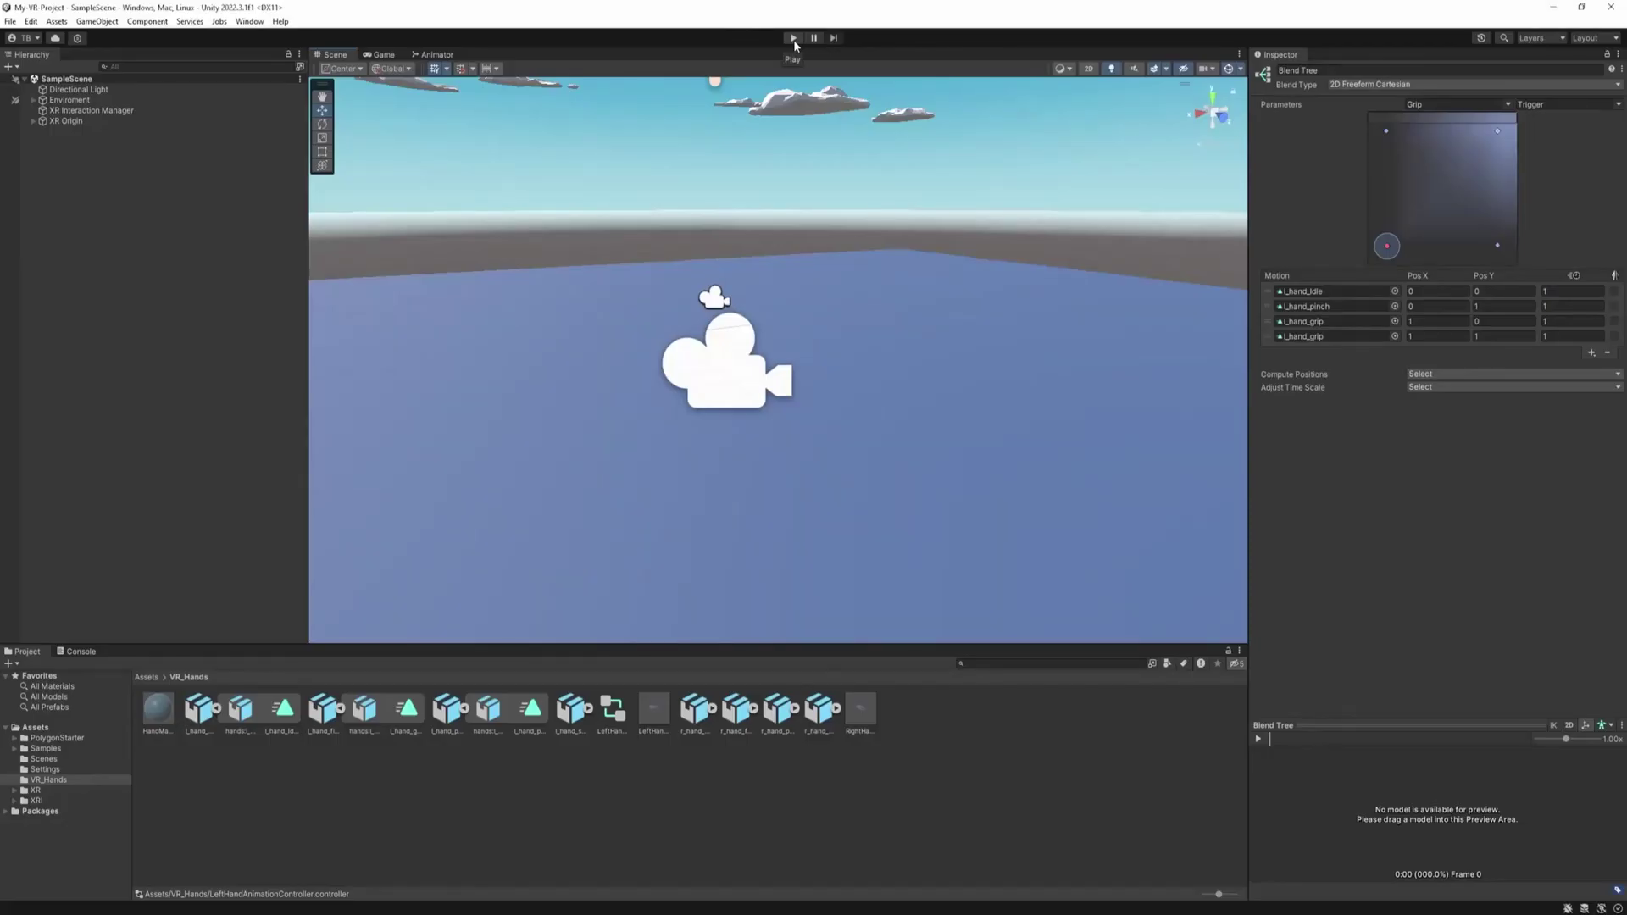
click(793, 38)
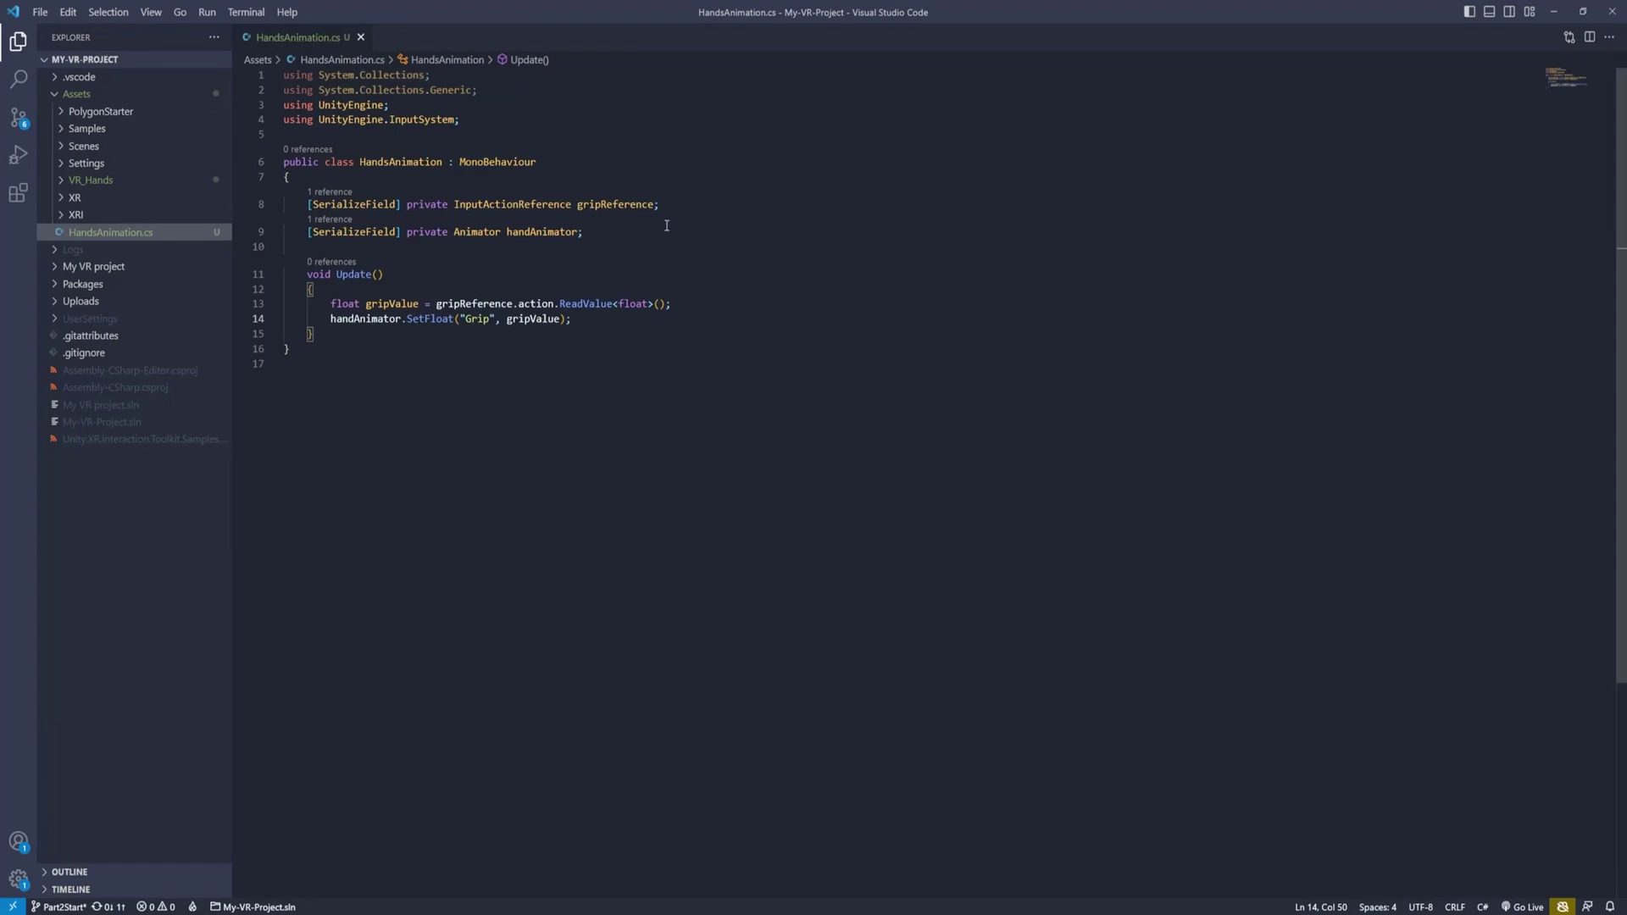
- Duplicate the serialized gripReference declaration and name the copied field triggerReference
drag(662, 207, 307, 207)
key(ctrl+c)
click(677, 206)
key(Return)
key(ctrl+v)
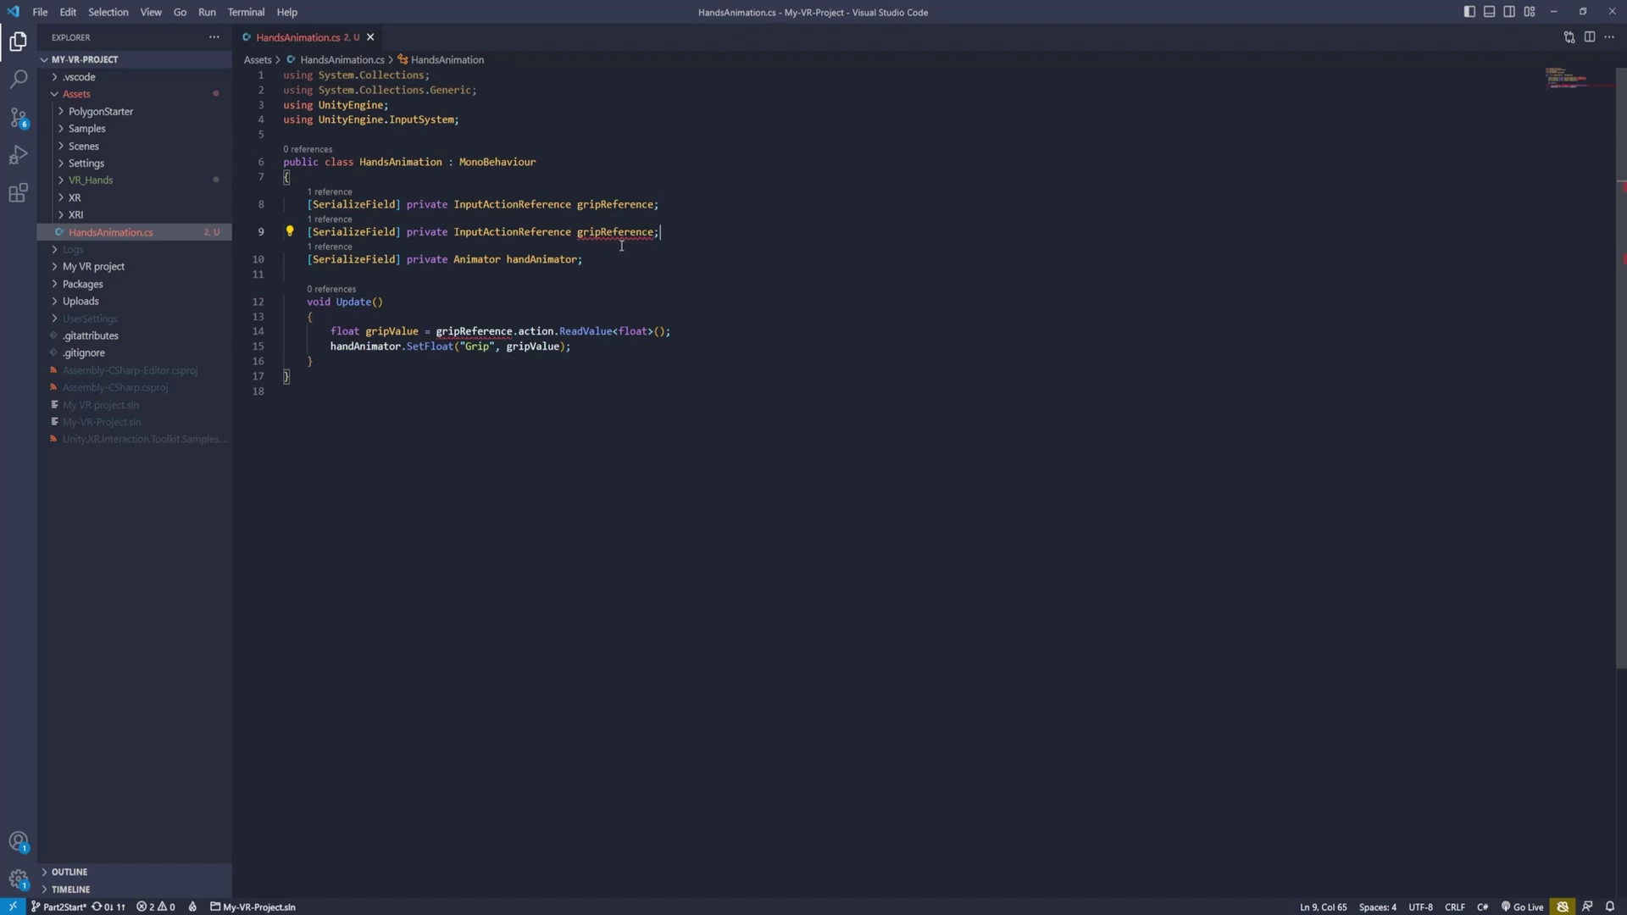
drag(600, 237, 578, 237)
text(tregger)
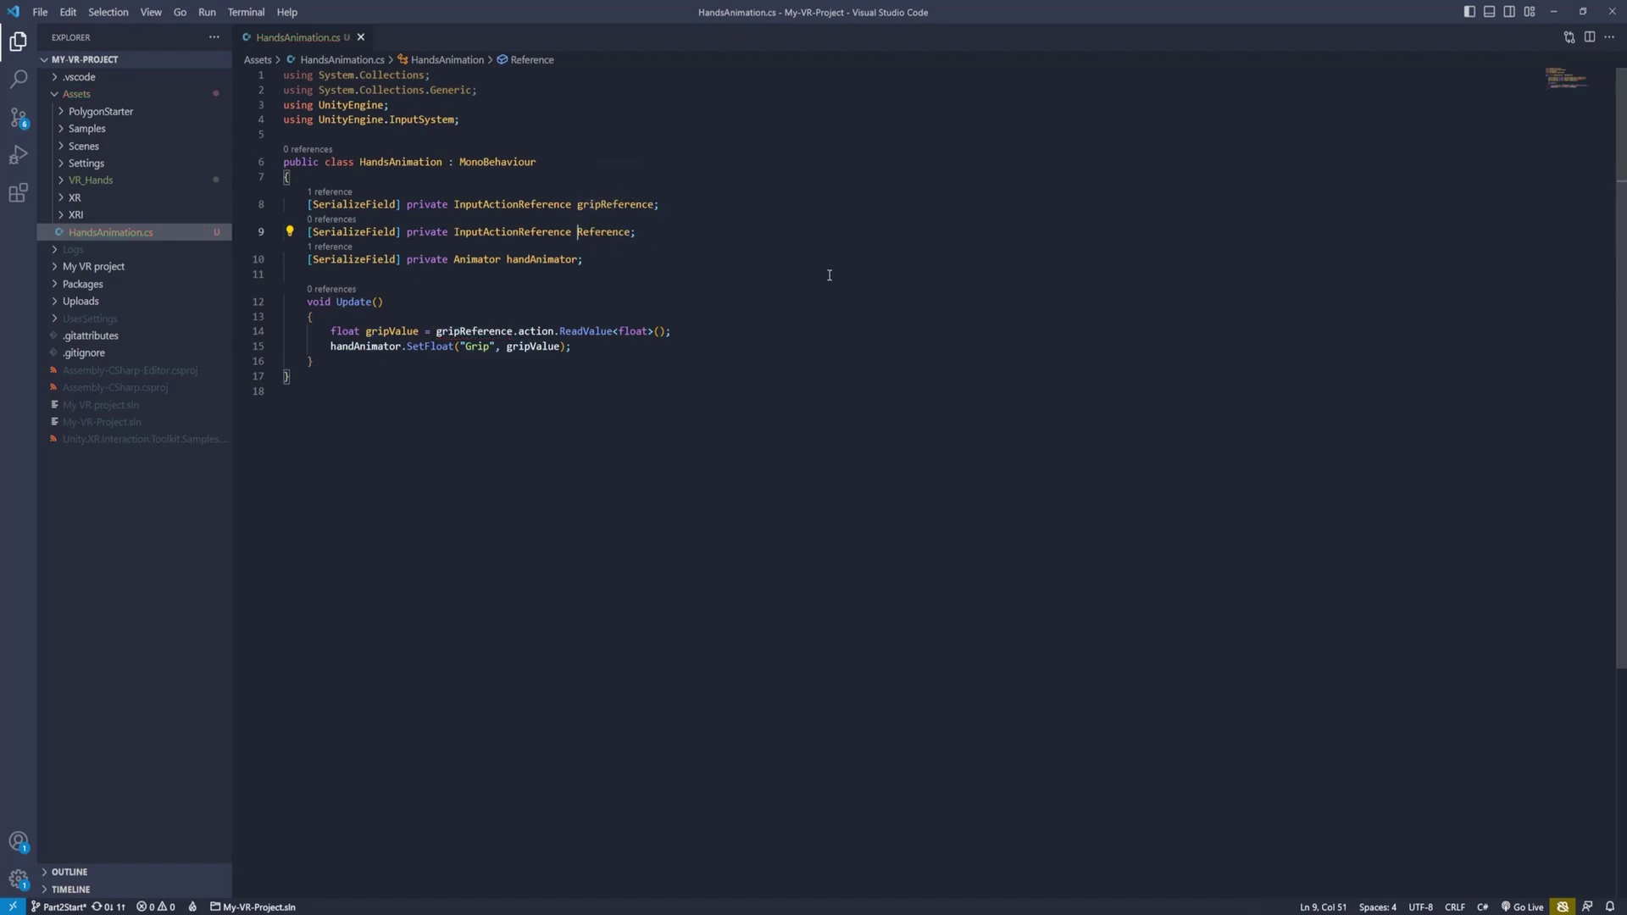
- Duplicate the two grip lines in Update below the originals, separated by a blank line
click(588, 349)
drag(584, 347, 336, 332)
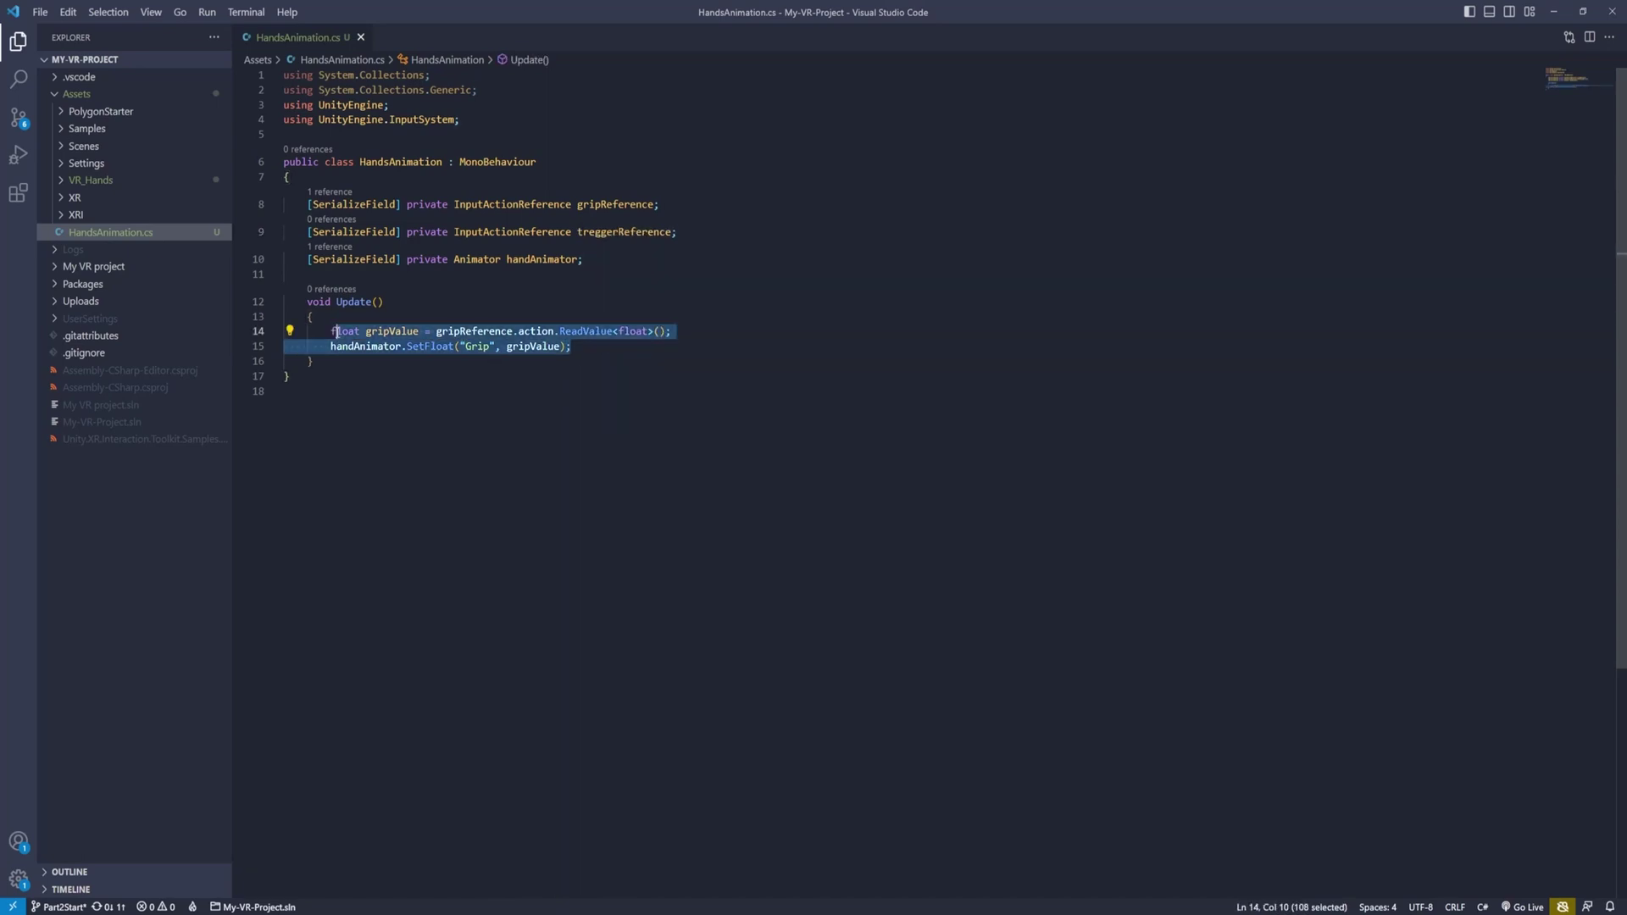
click(593, 349)
drag(592, 349, 330, 335)
click(596, 346)
key(Return)
key(Return)
key(ctrl+v)
- In the copied reading line, rename the variable to triggerValue and read from triggerReference
click(389, 376)
key(BackSpace)
key(BackSpace)
key(BackSpace)
key(BackSpace)
text(trigger)
double_click(491, 377)
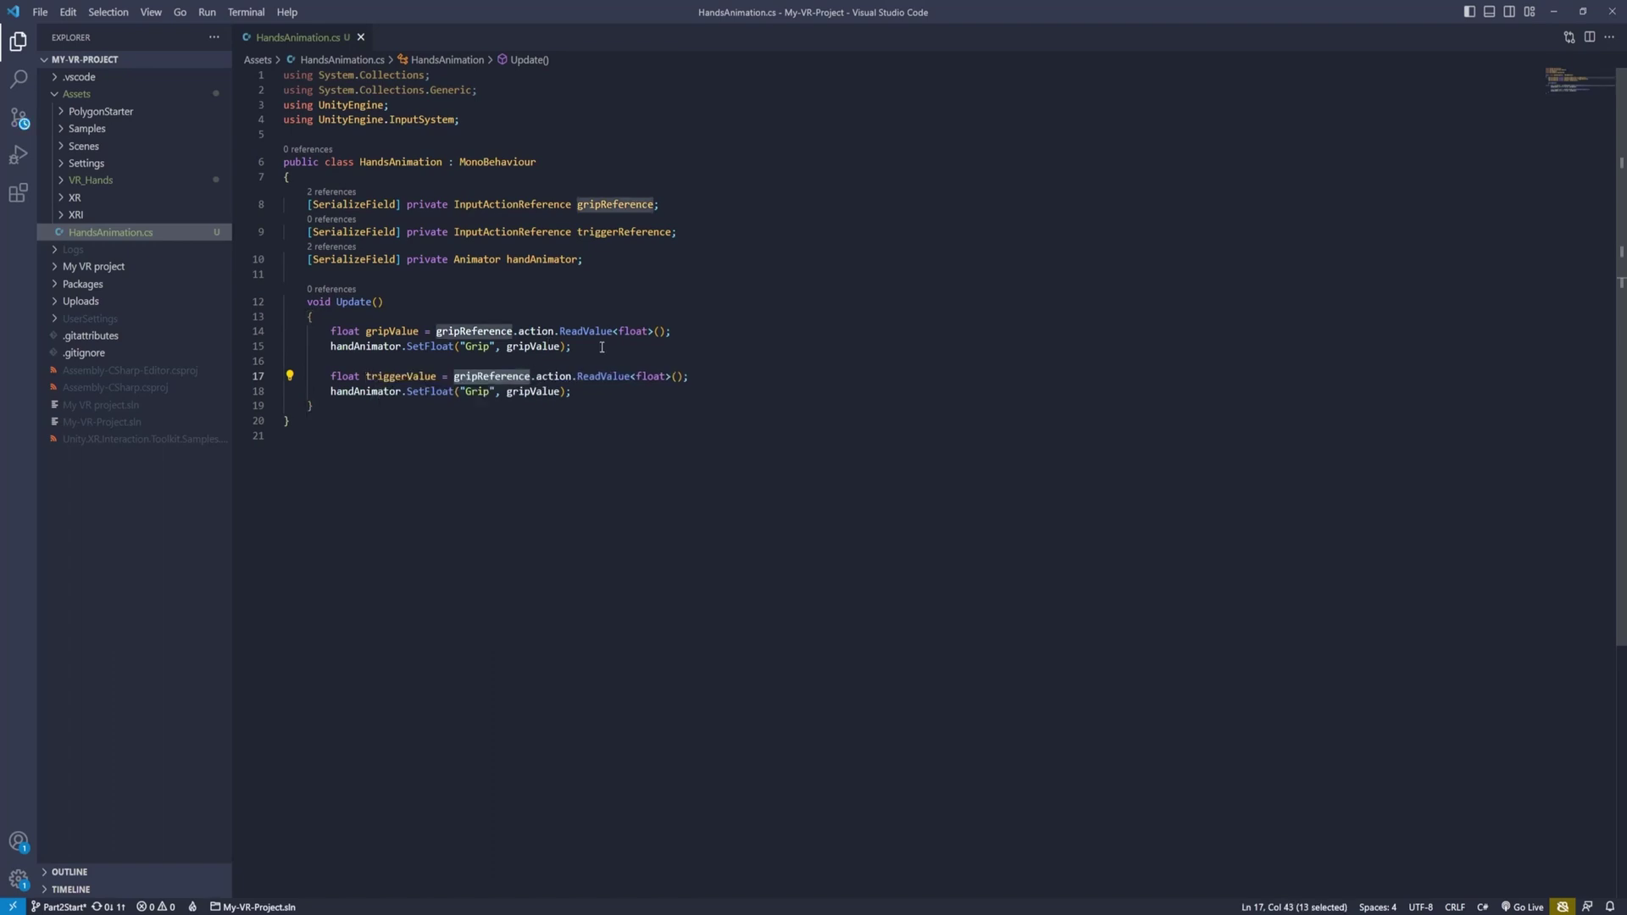
text(triggerReference)
- Change the copied SetFloat call to pass triggerValue to the "Trigger" parameter, checking the parameter's name in the Unity Animator
click(572, 391)
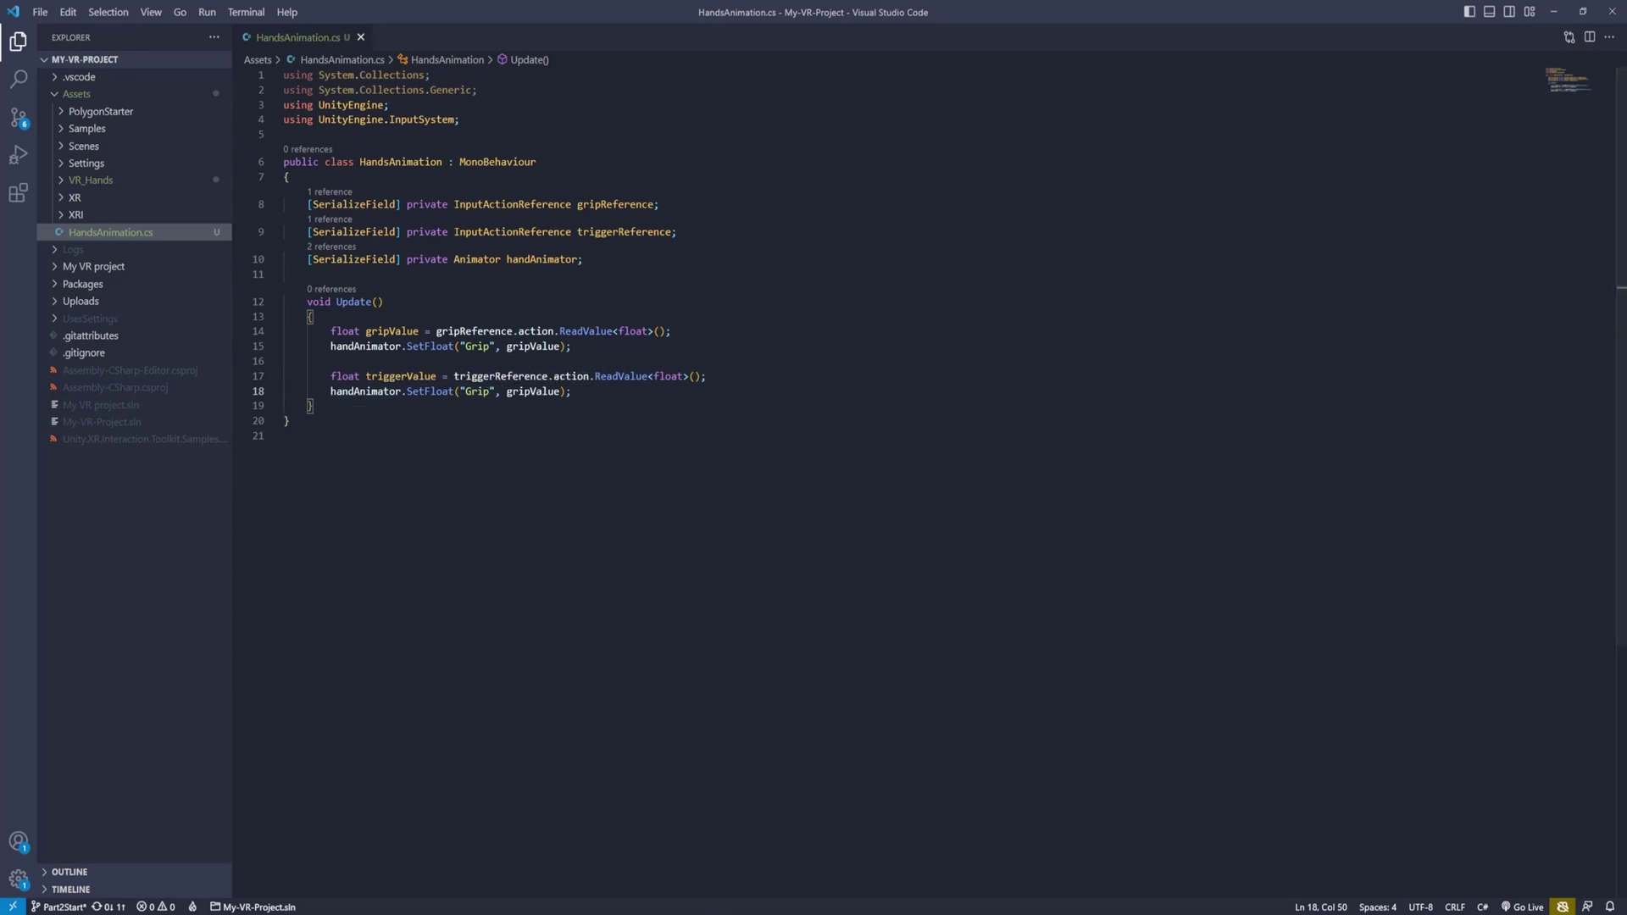
key(alt+Tab)
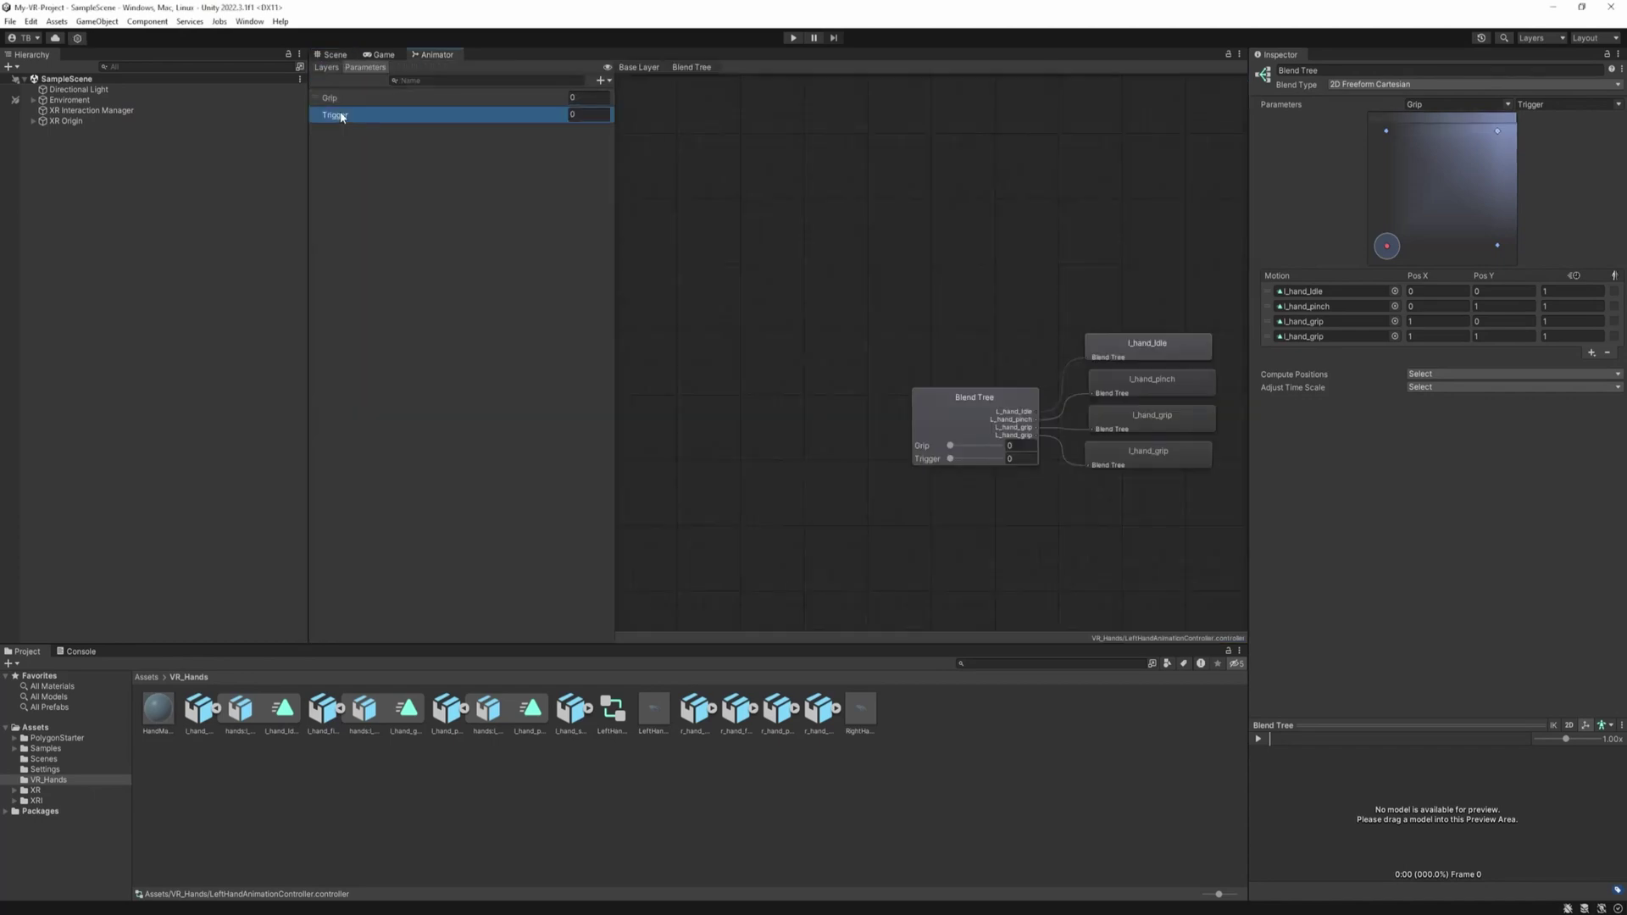
key(alt+Tab)
double_click(475, 390)
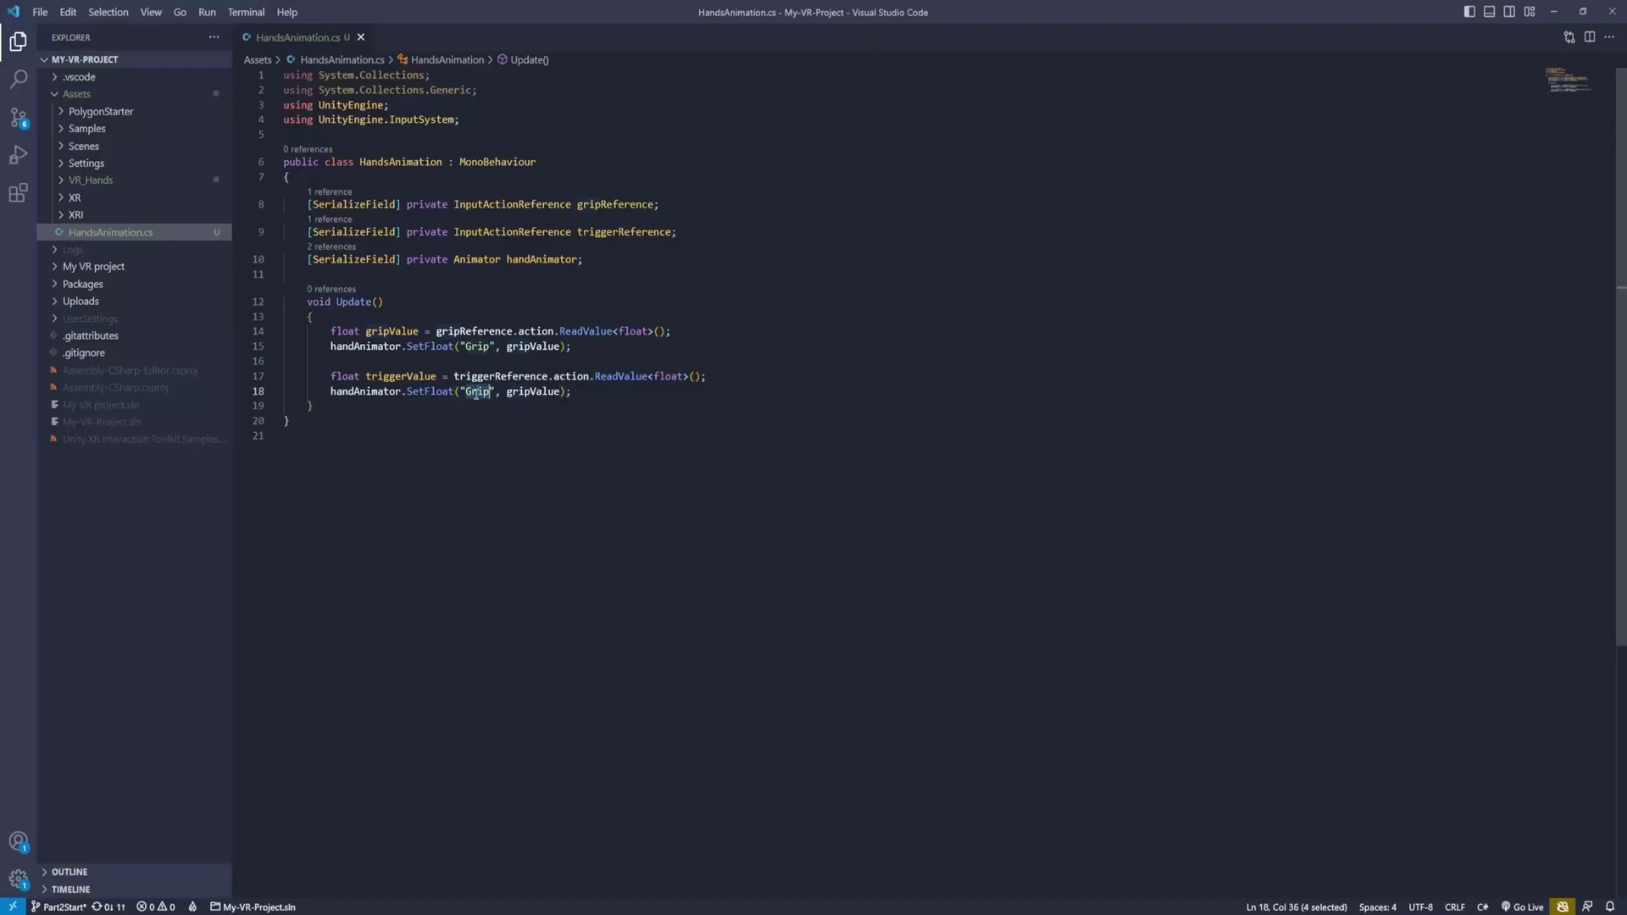
text(Trigger)
drag(577, 392, 523, 391)
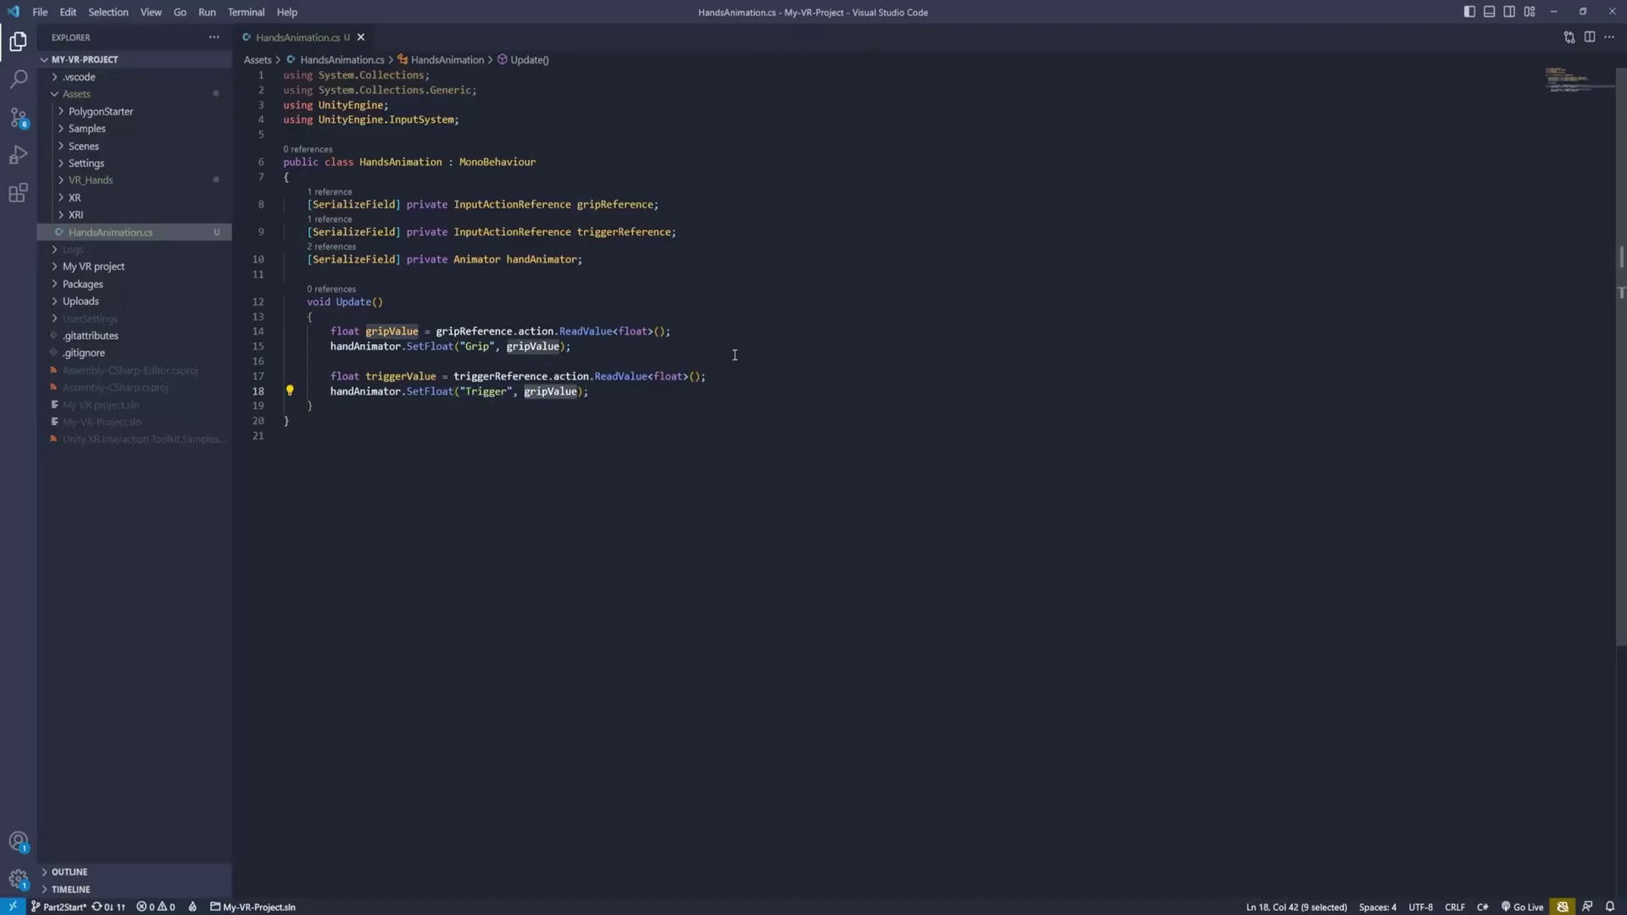
text(tri)
key(Return)
key(Down)
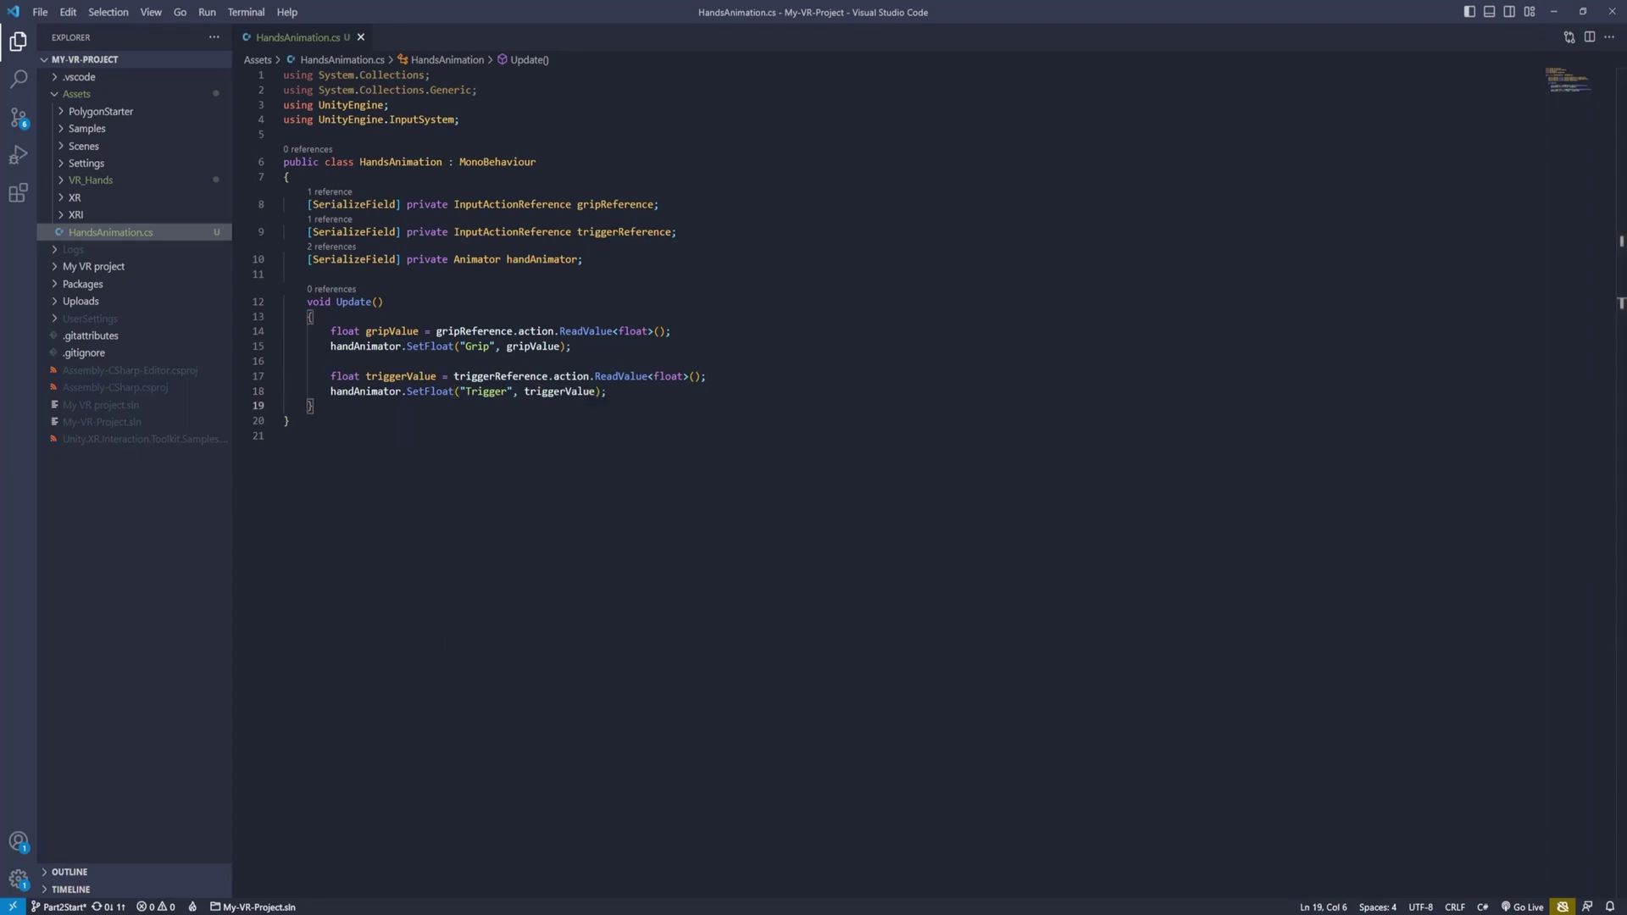
- In Unity, set the left hand prefab's Trigger Reference to XRI LeftHand Interaction/Activate Value and play the scene to test it
key(alt+Tab)
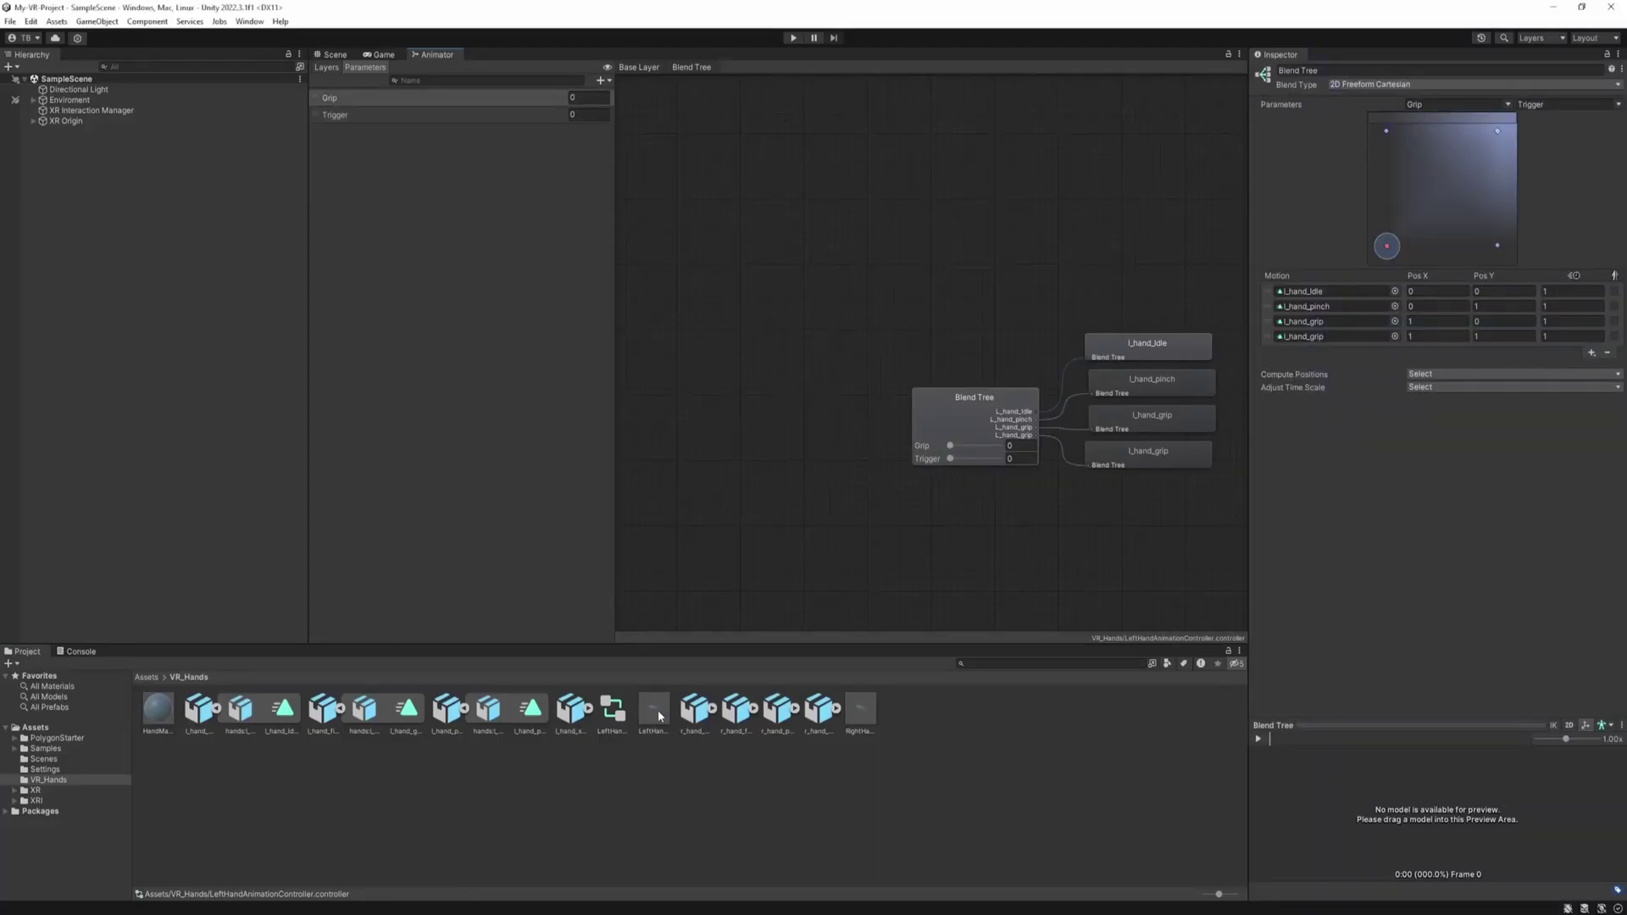
click(654, 712)
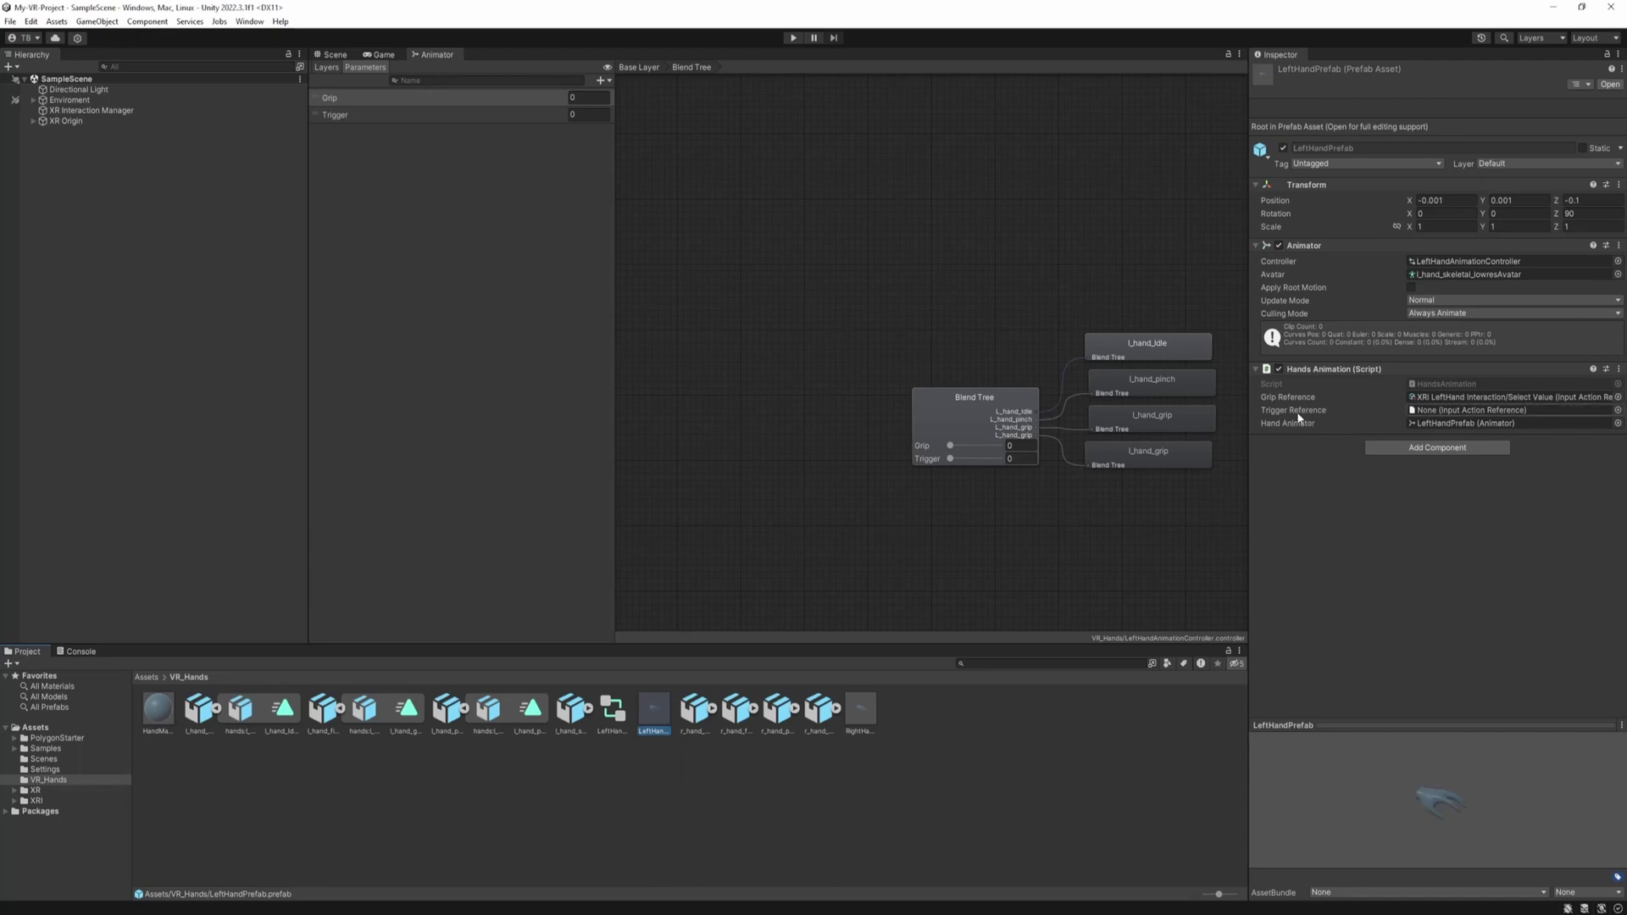
click(1617, 410)
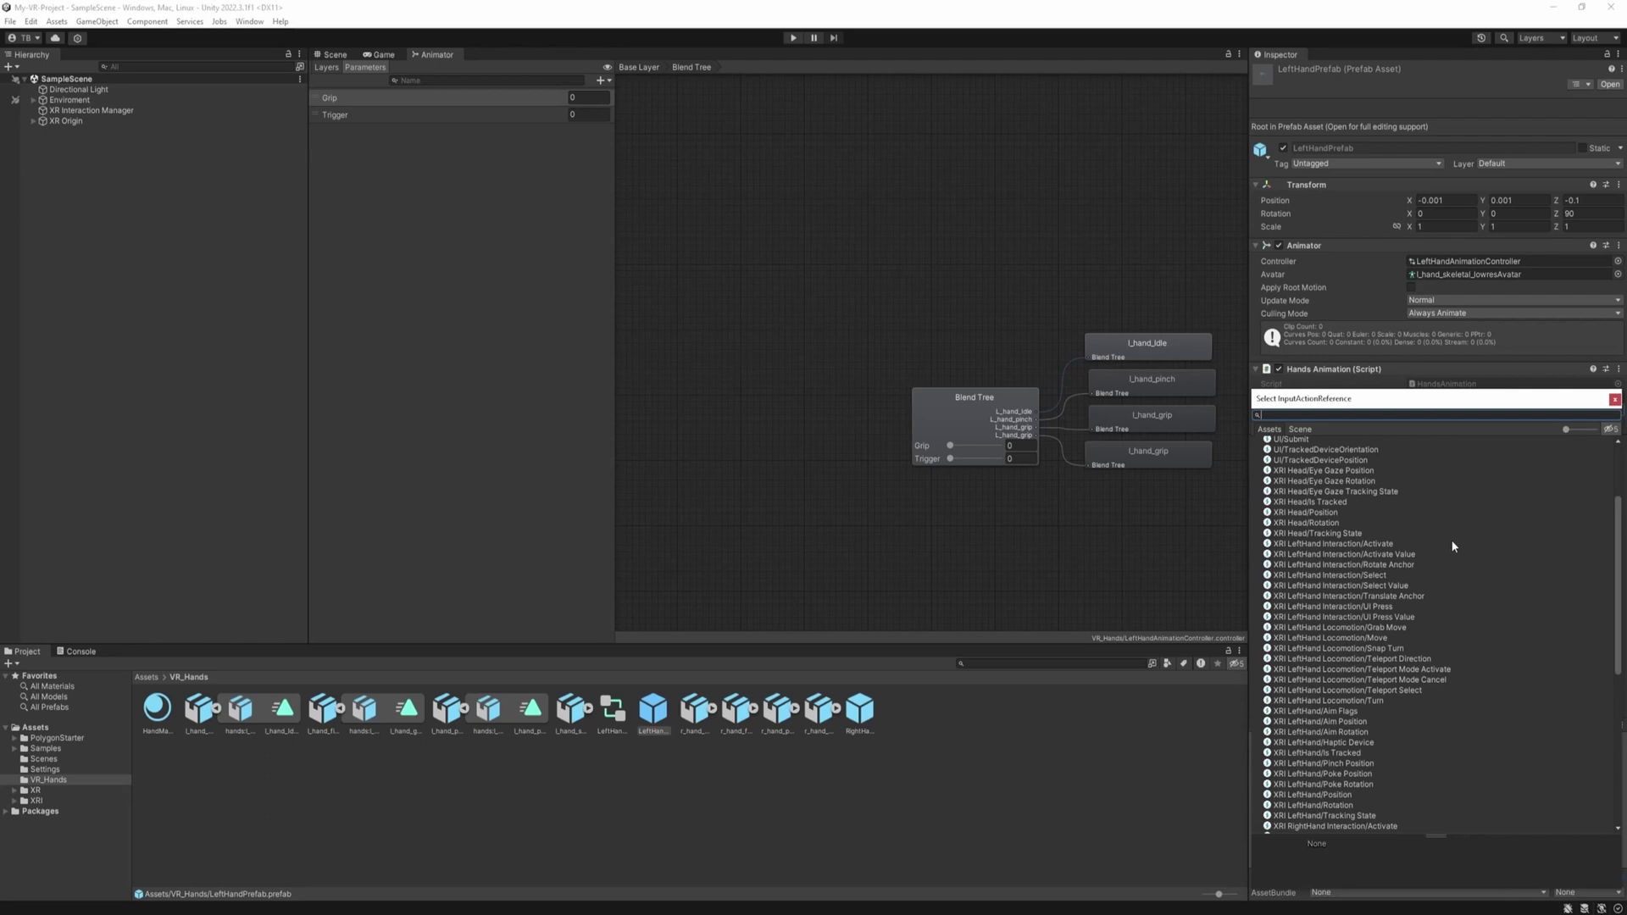
double_click(1408, 556)
key(ctrl+1)
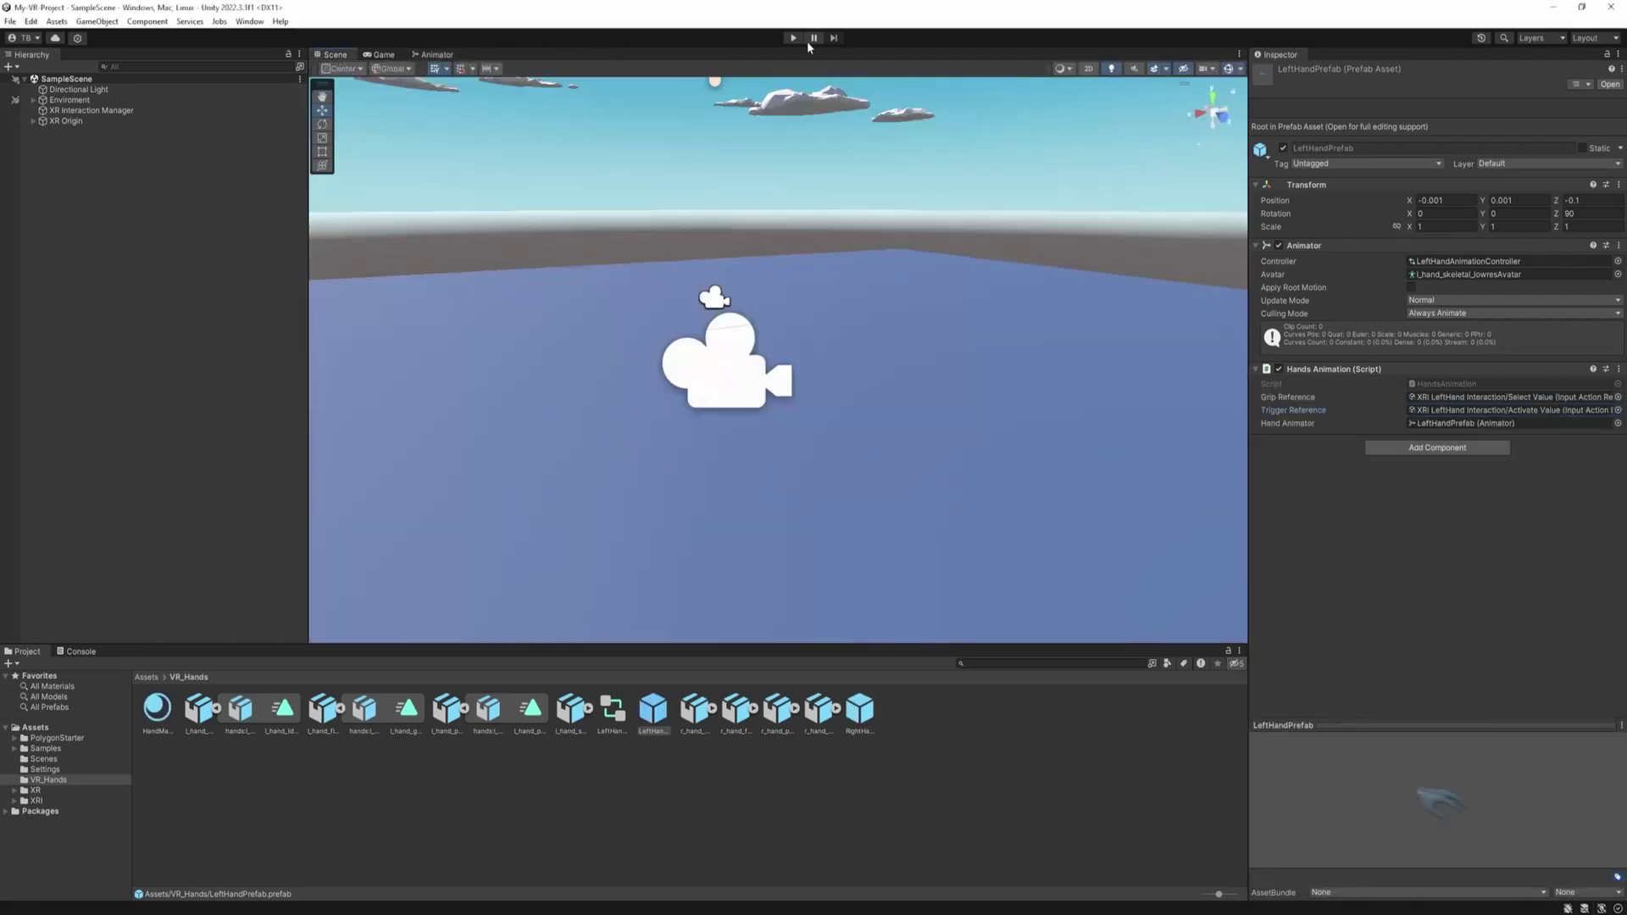
click(794, 38)
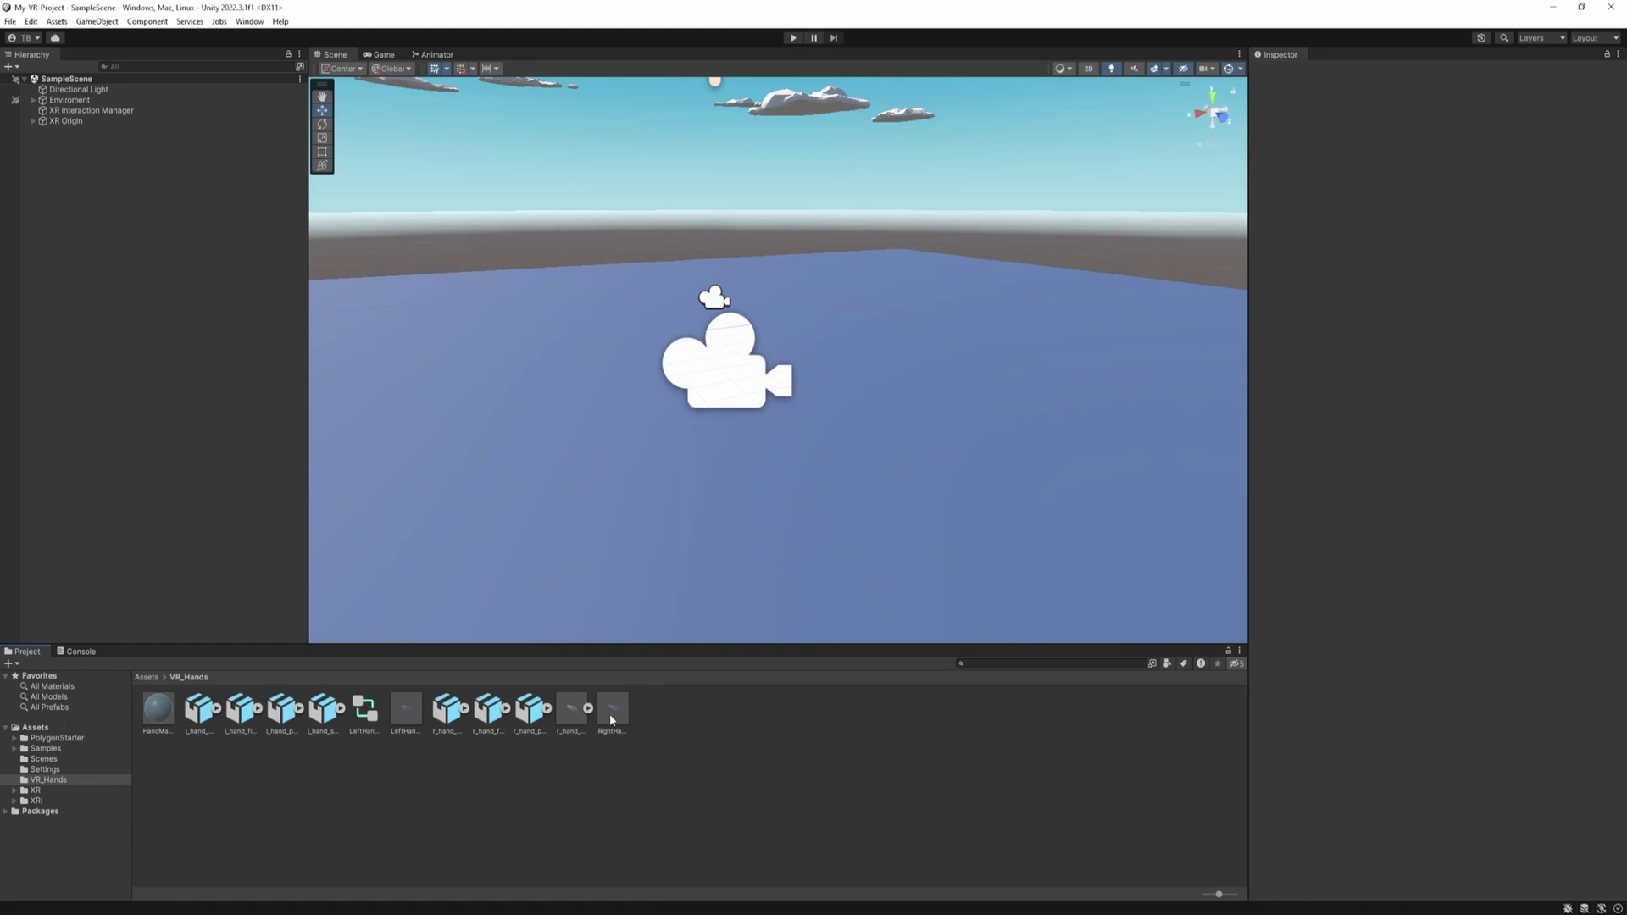
- Duplicate the left hand animator controller in the VR_Hands folder and name the copy RightHandAnimationController 1
click(370, 715)
key(ctrl+d)
click(413, 729)
text(RightHandAnimationController)
key(Return)
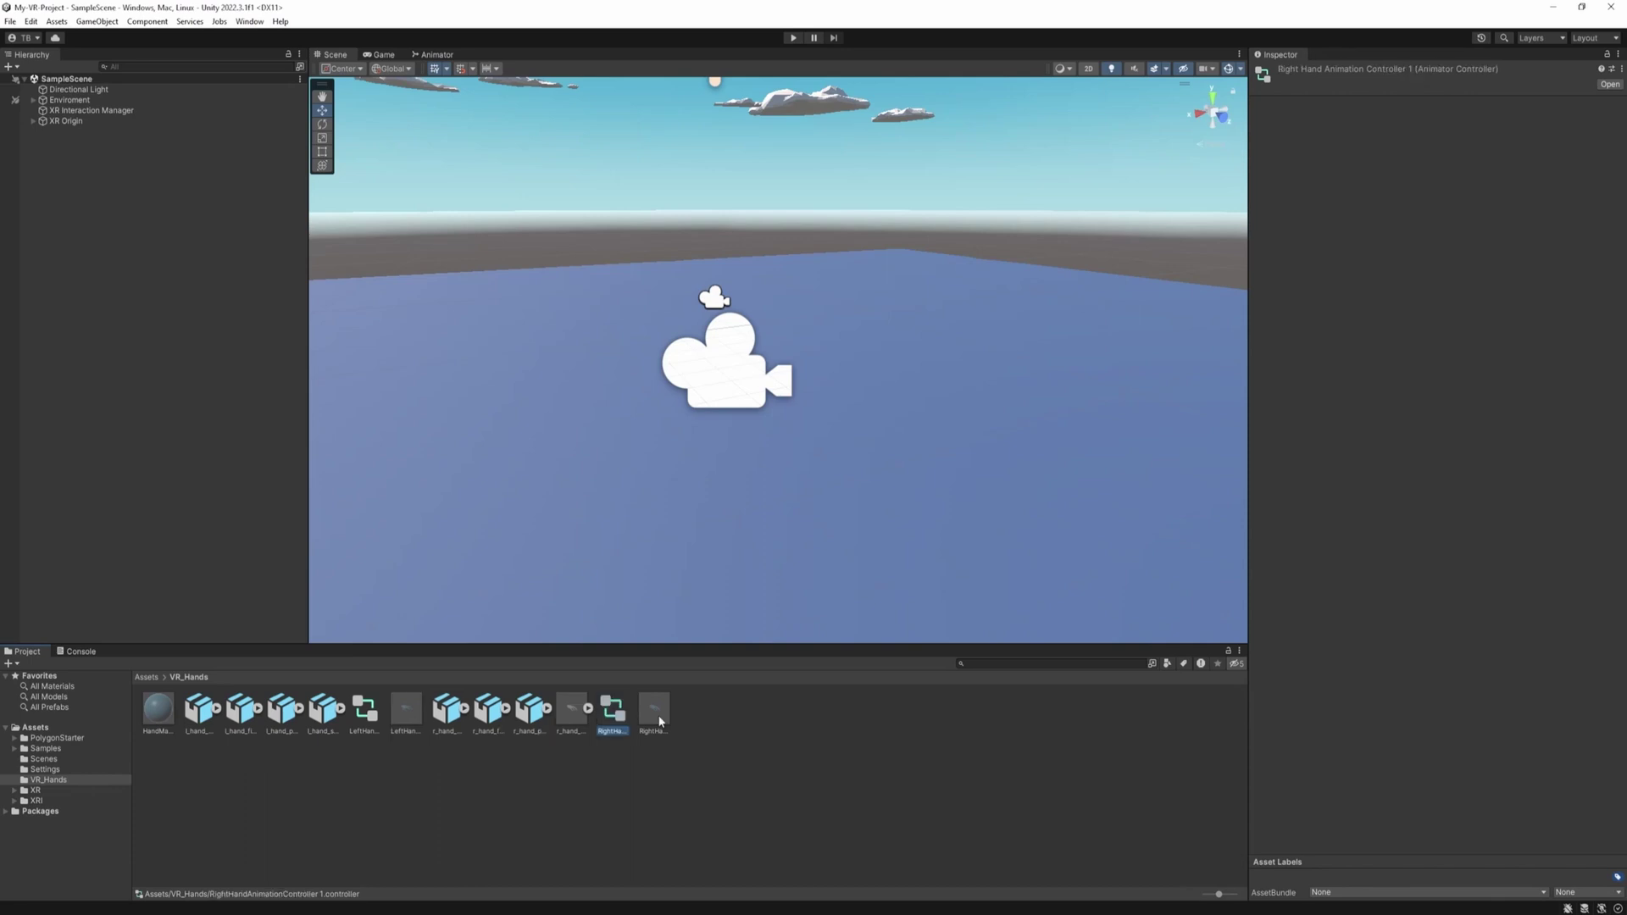
- Assign RightHandAnimationController 1 as the Animator controller of RightHandPrefab and open that controller for editing
click(653, 710)
drag(1484, 399, 1442, 265)
double_click(1443, 265)
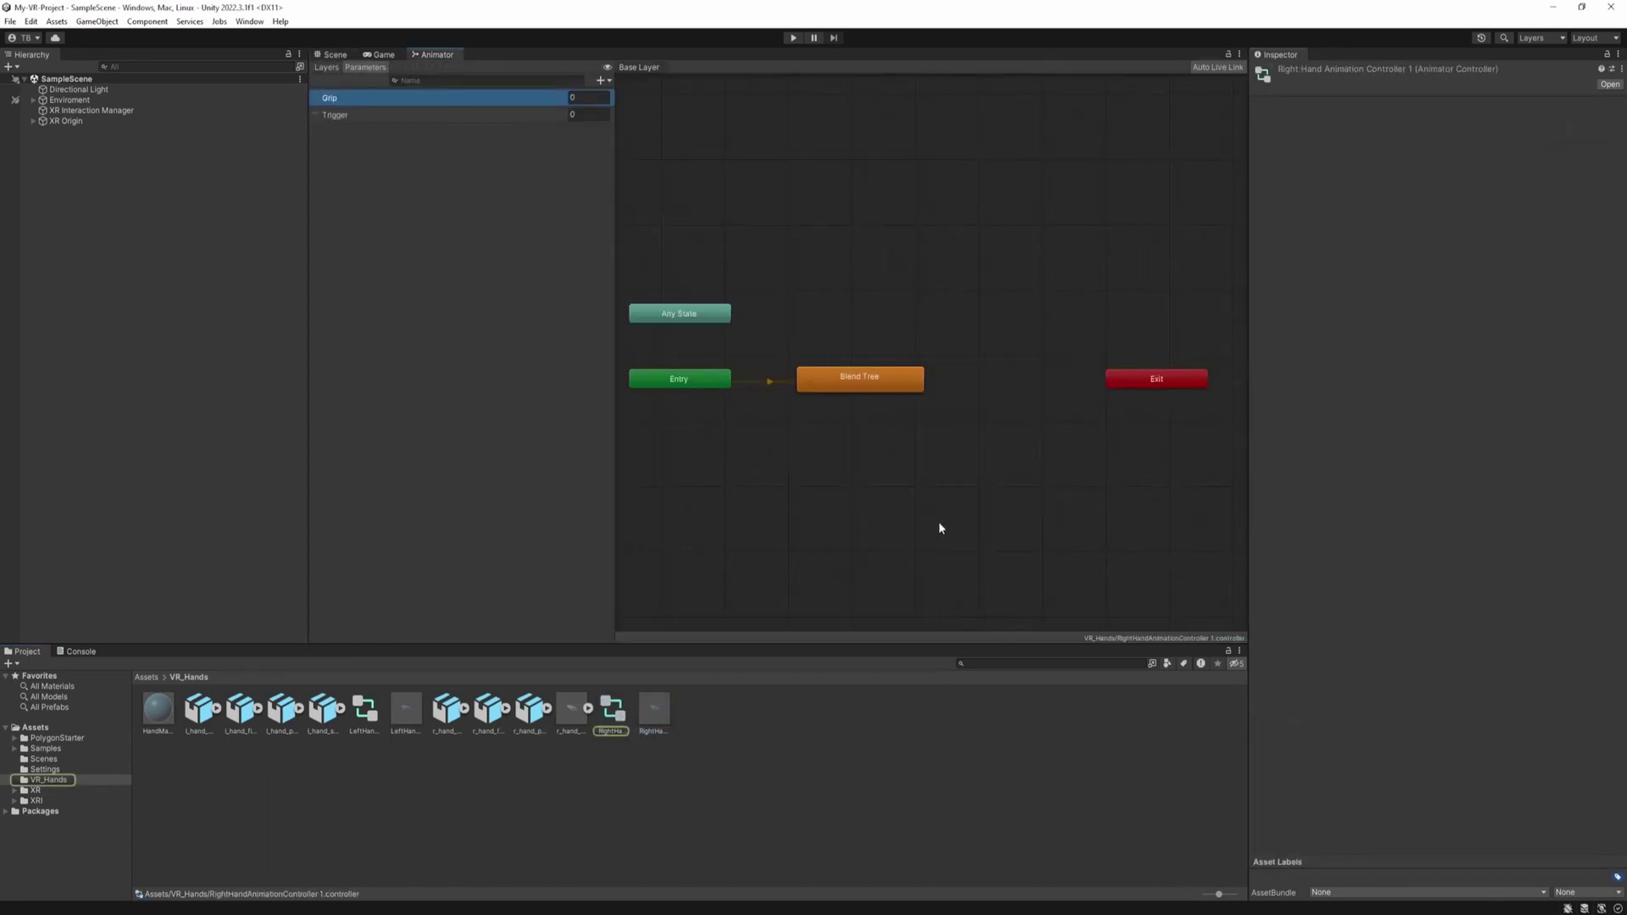
- In the right hand controller's Blend Tree, replace the left-hand motions with r_hand_idle, r_hand_pinch, and r_hand_grip for the last two entries
click(856, 519)
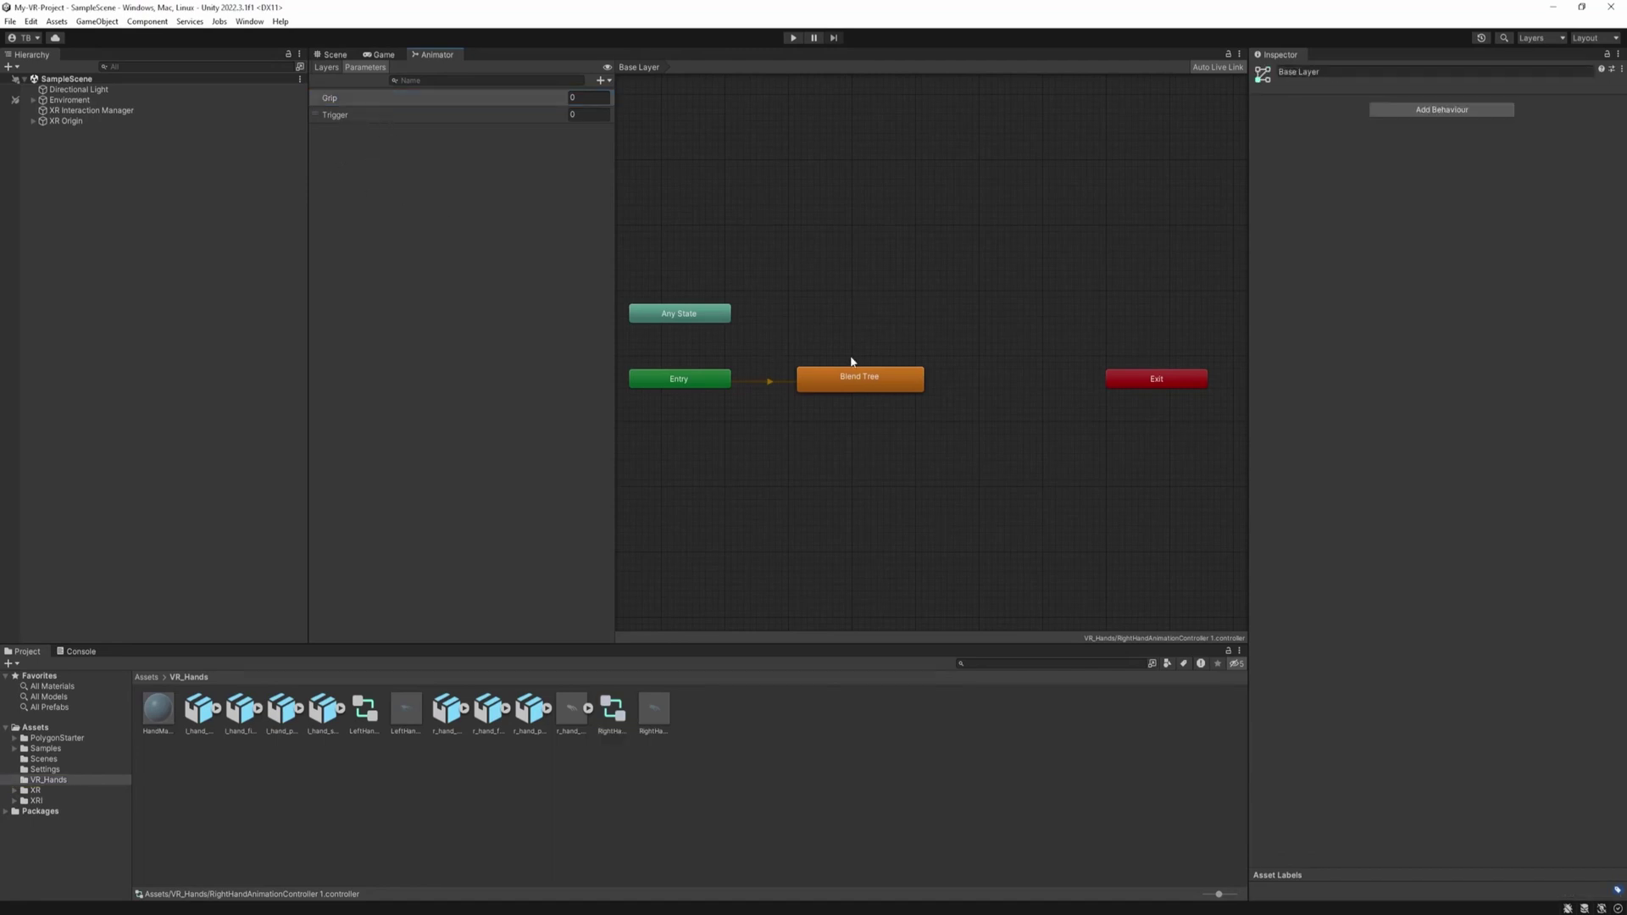
double_click(853, 382)
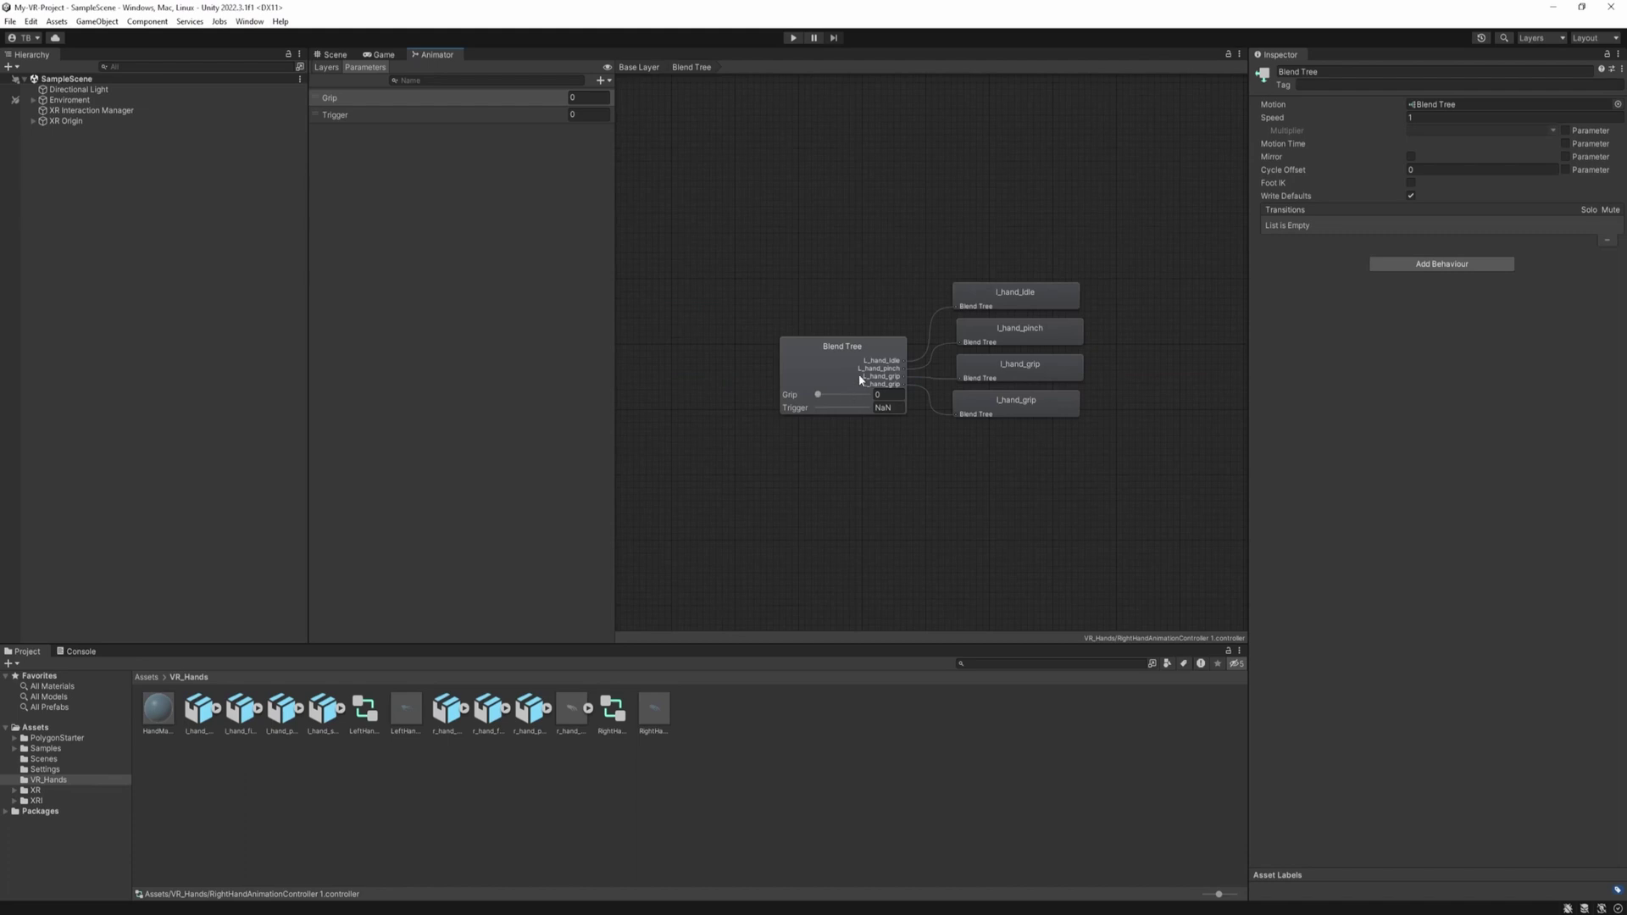
click(873, 357)
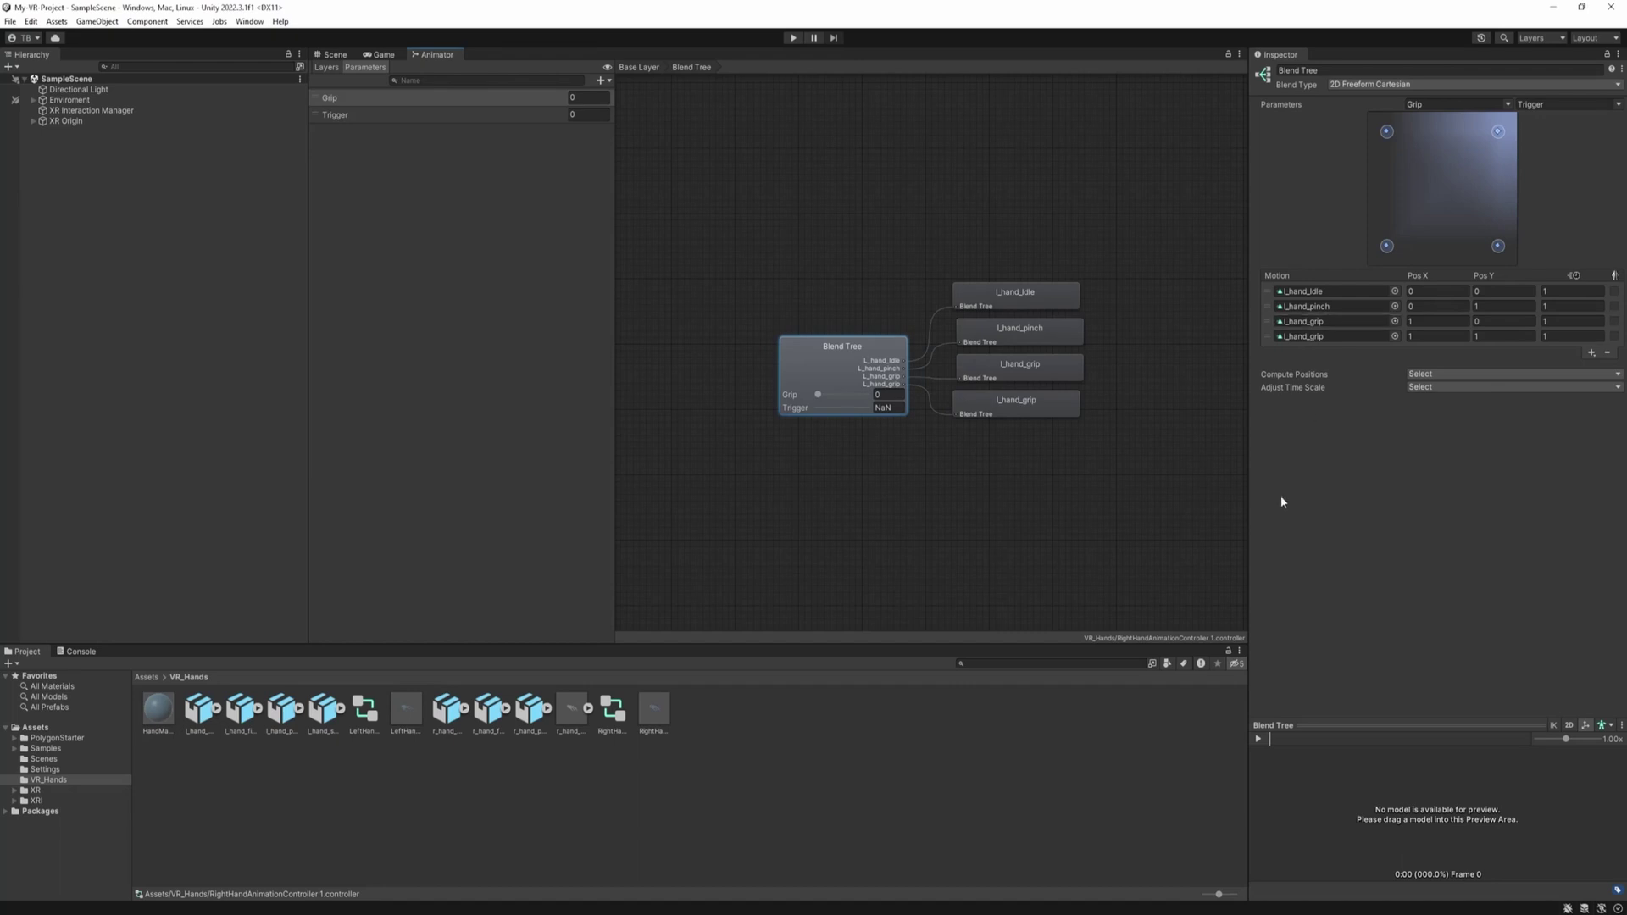
click(465, 708)
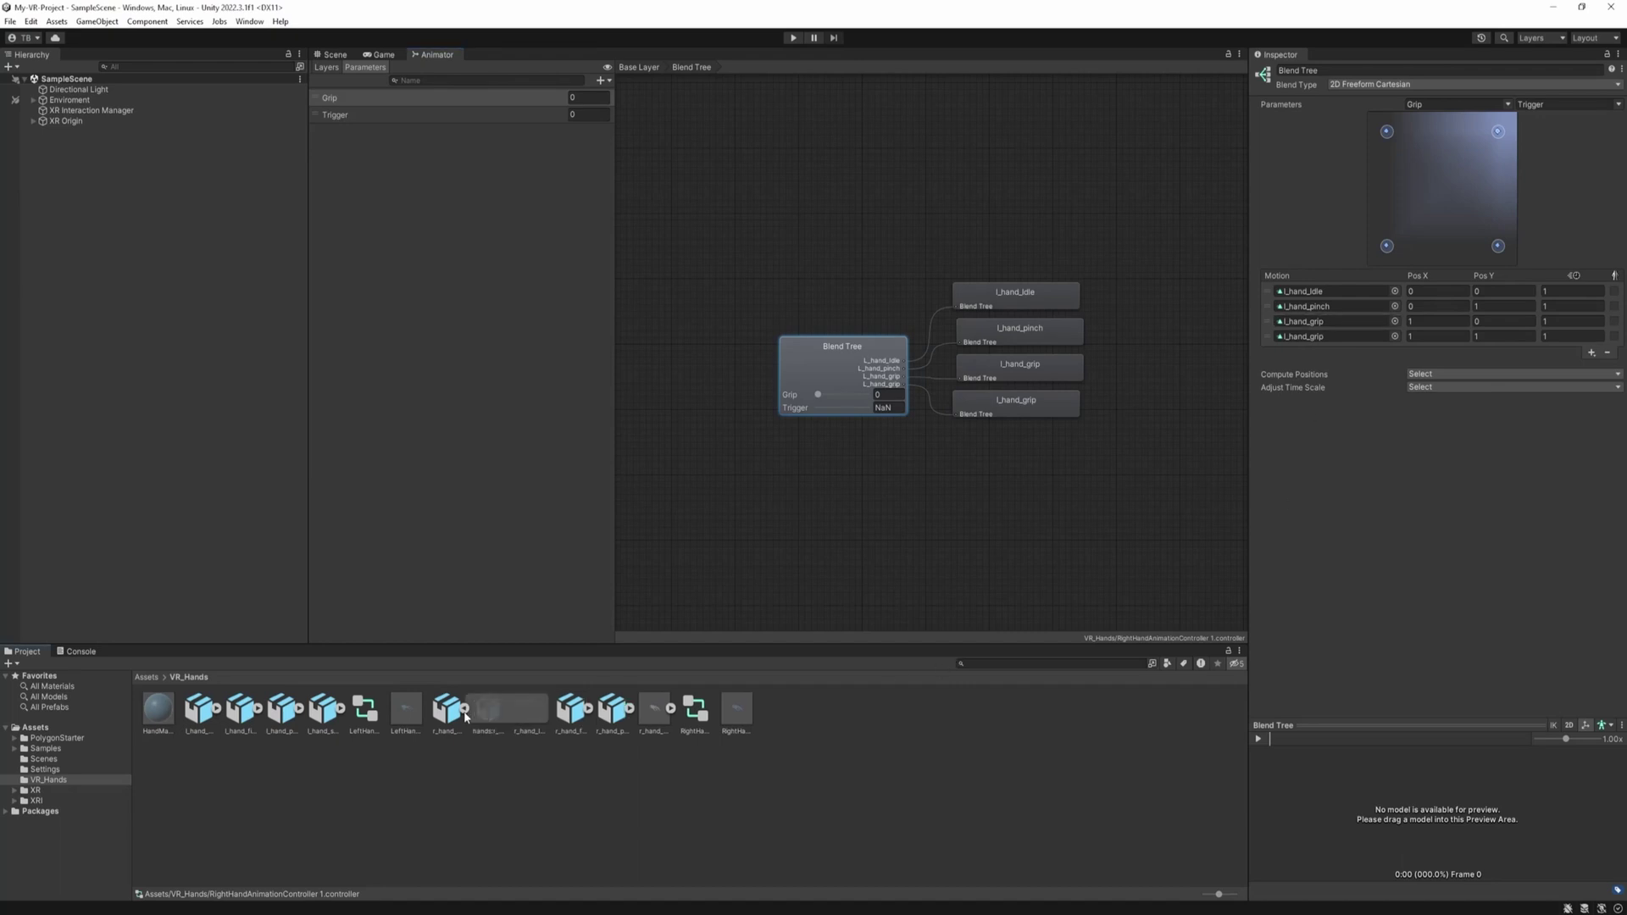
click(588, 708)
click(712, 708)
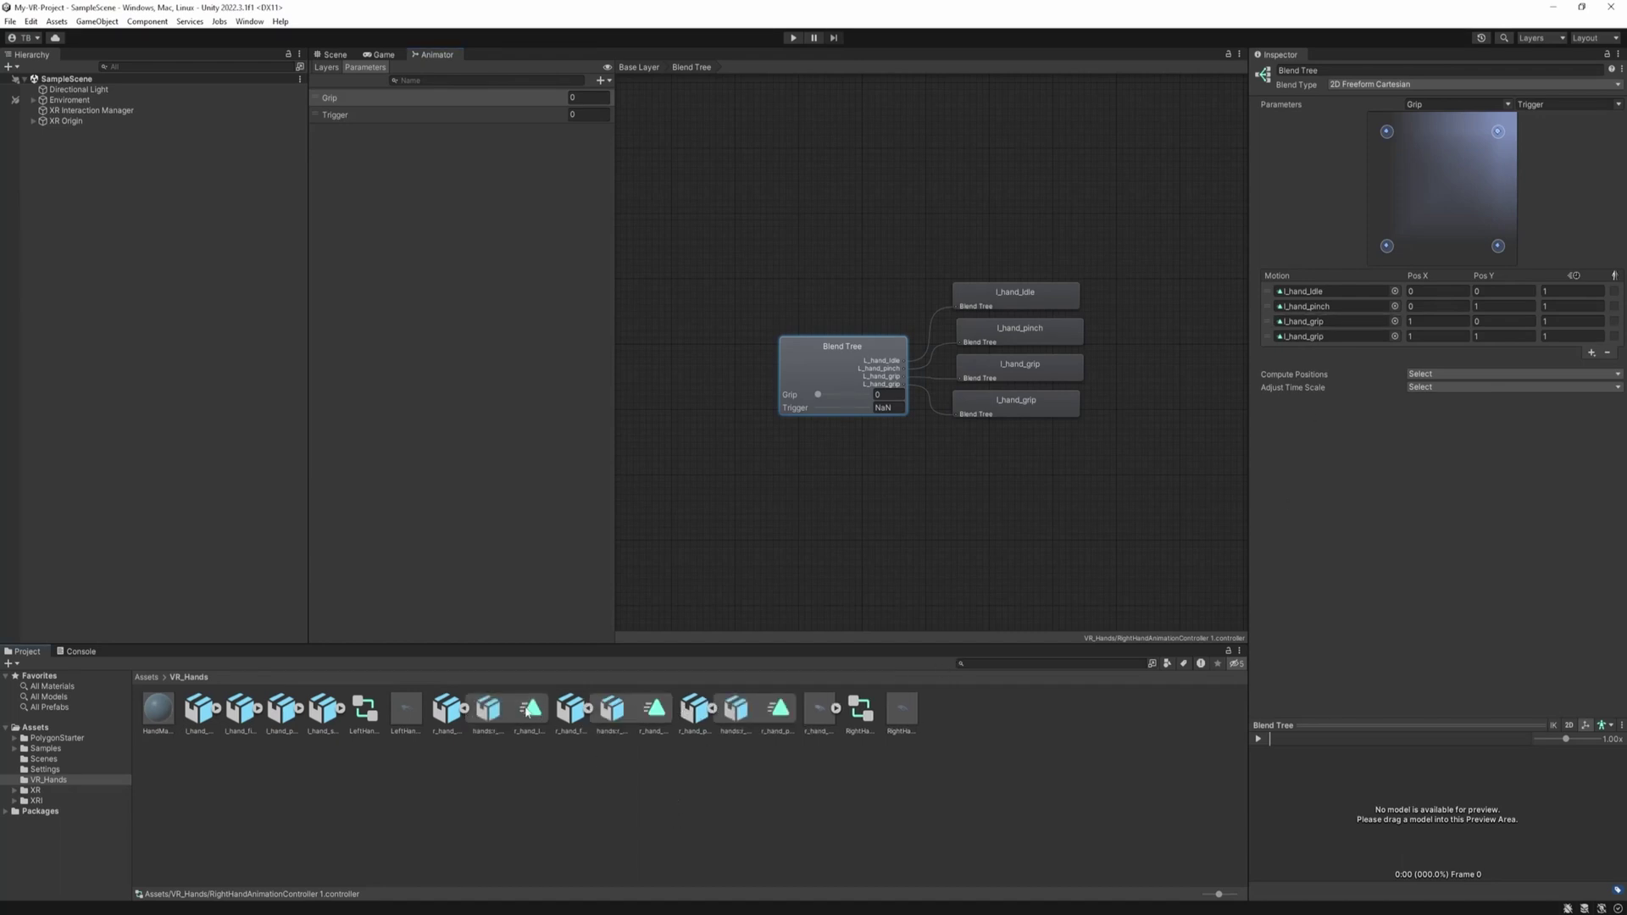
drag(530, 716, 1321, 292)
drag(778, 708, 1325, 306)
drag(657, 725, 1320, 336)
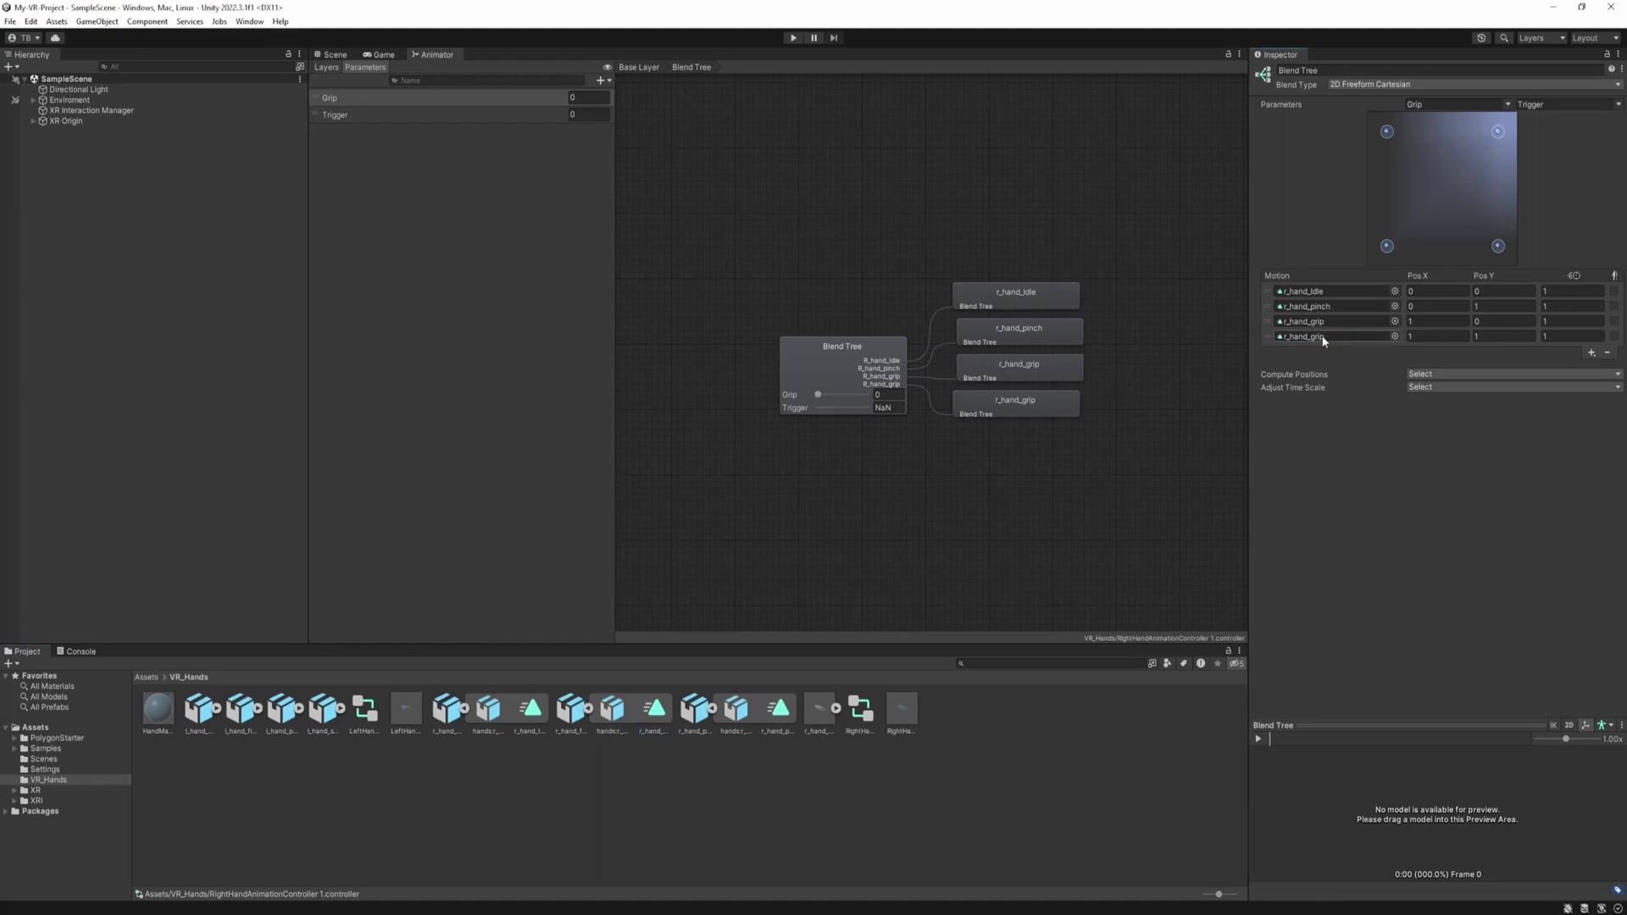
- Add the Hands Animation script to RightHandPrefab and assign the prefab's own Animator as its Hand Animator
click(901, 712)
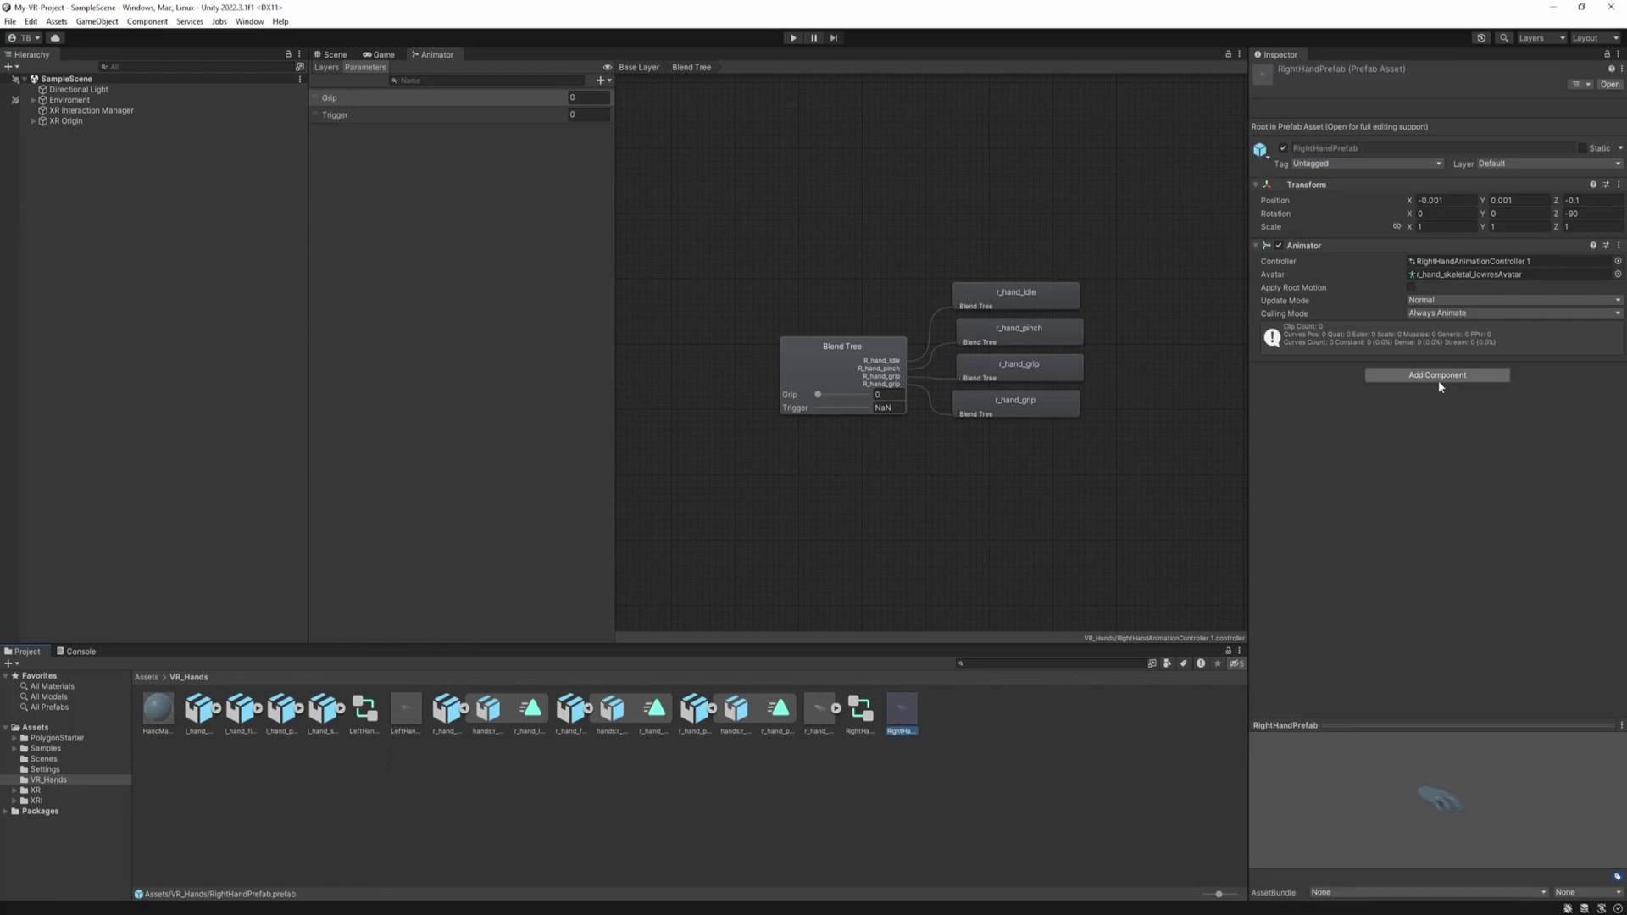
click(1449, 382)
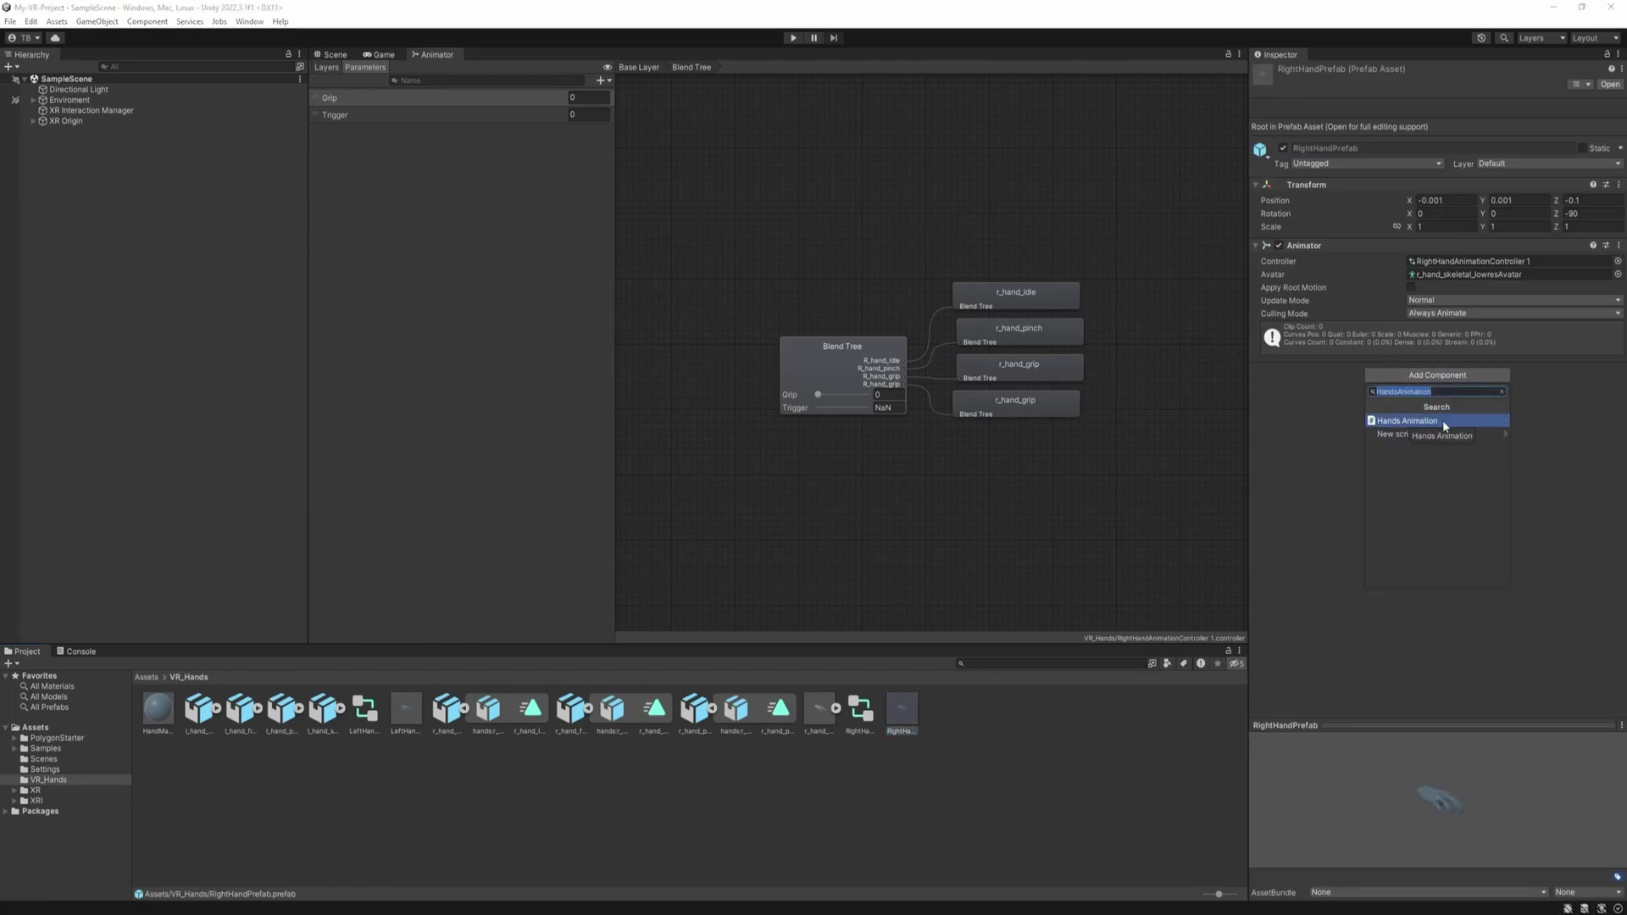
click(1442, 420)
drag(1298, 247, 1437, 433)
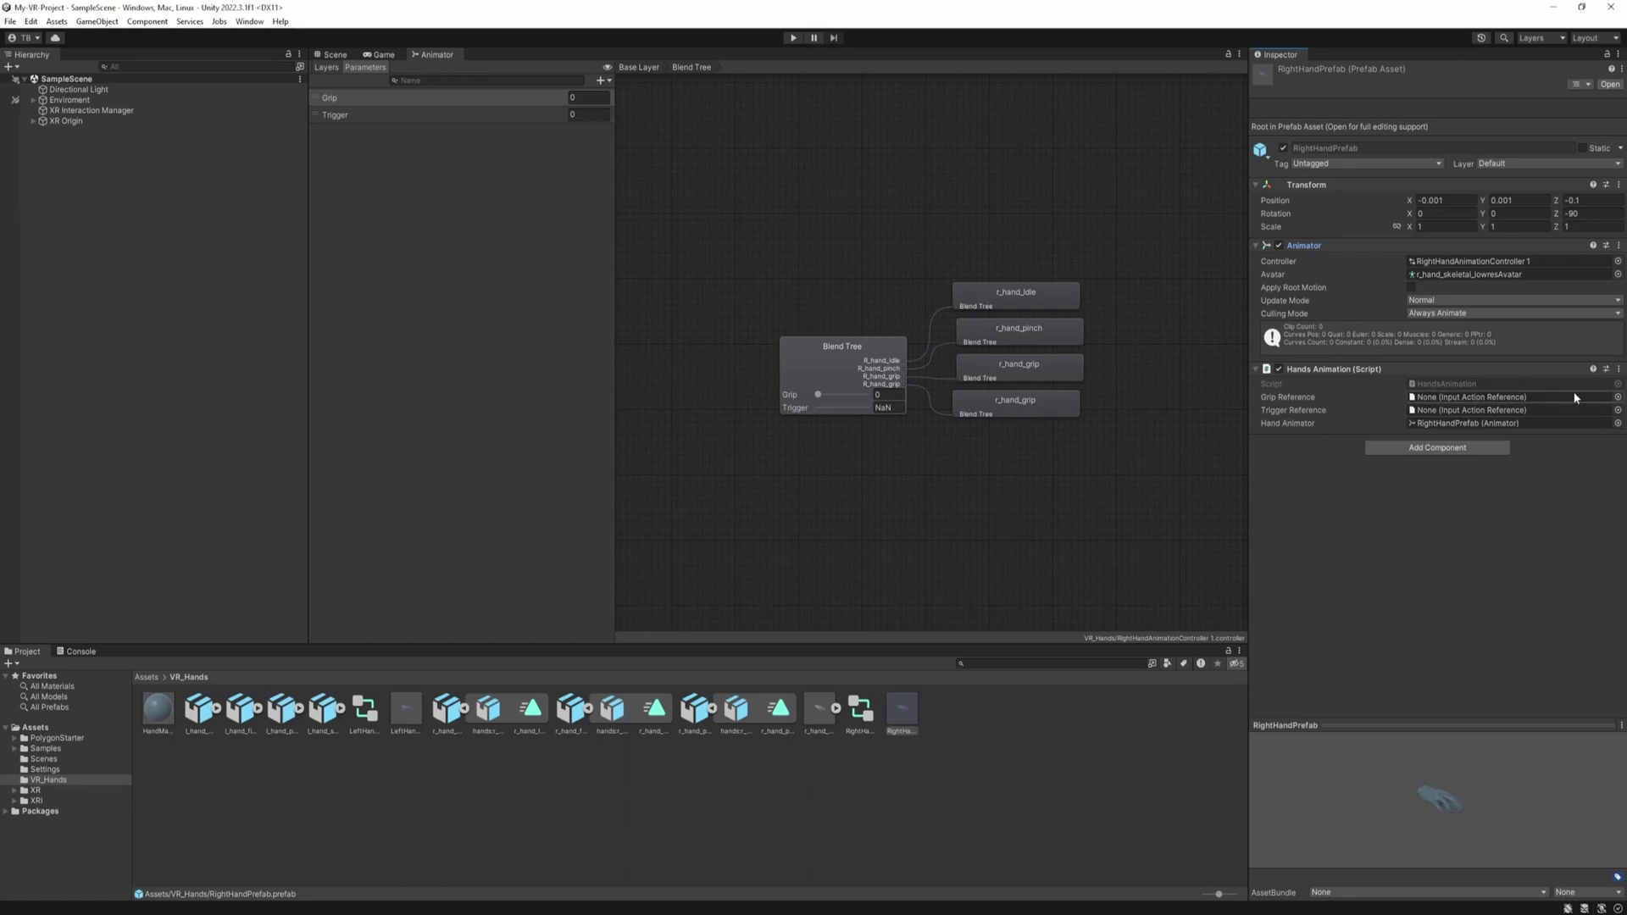
- Set the right hand prefab's Grip Reference to XRI RightHand Interaction/Select Value
click(1617, 397)
scroll(1445, 534, down, 10)
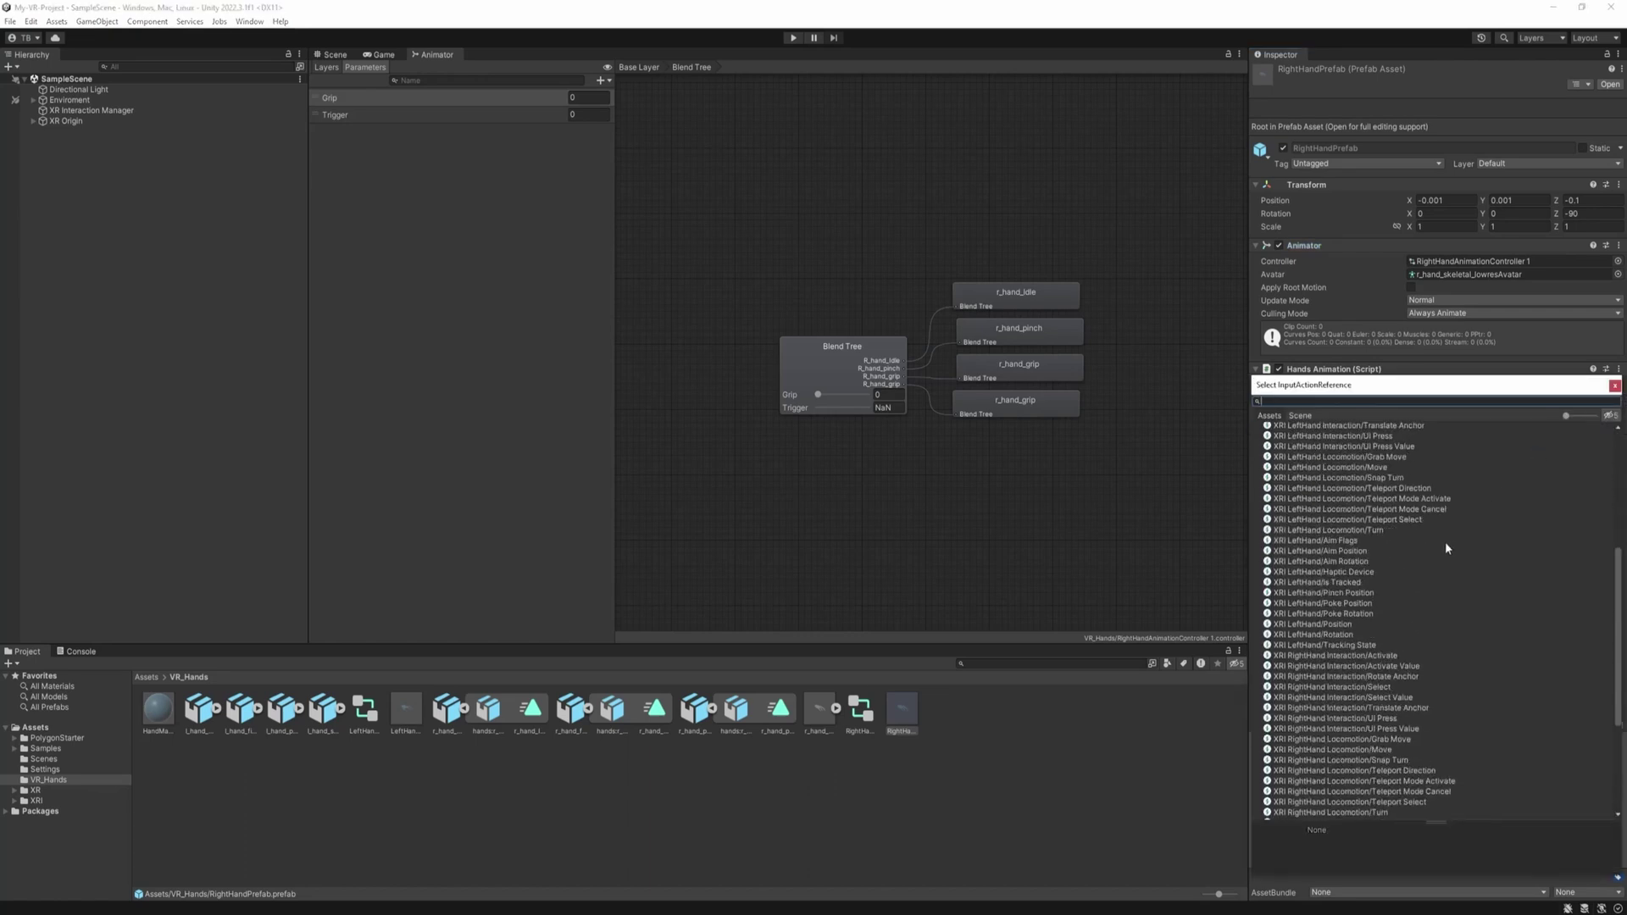
double_click(1310, 504)
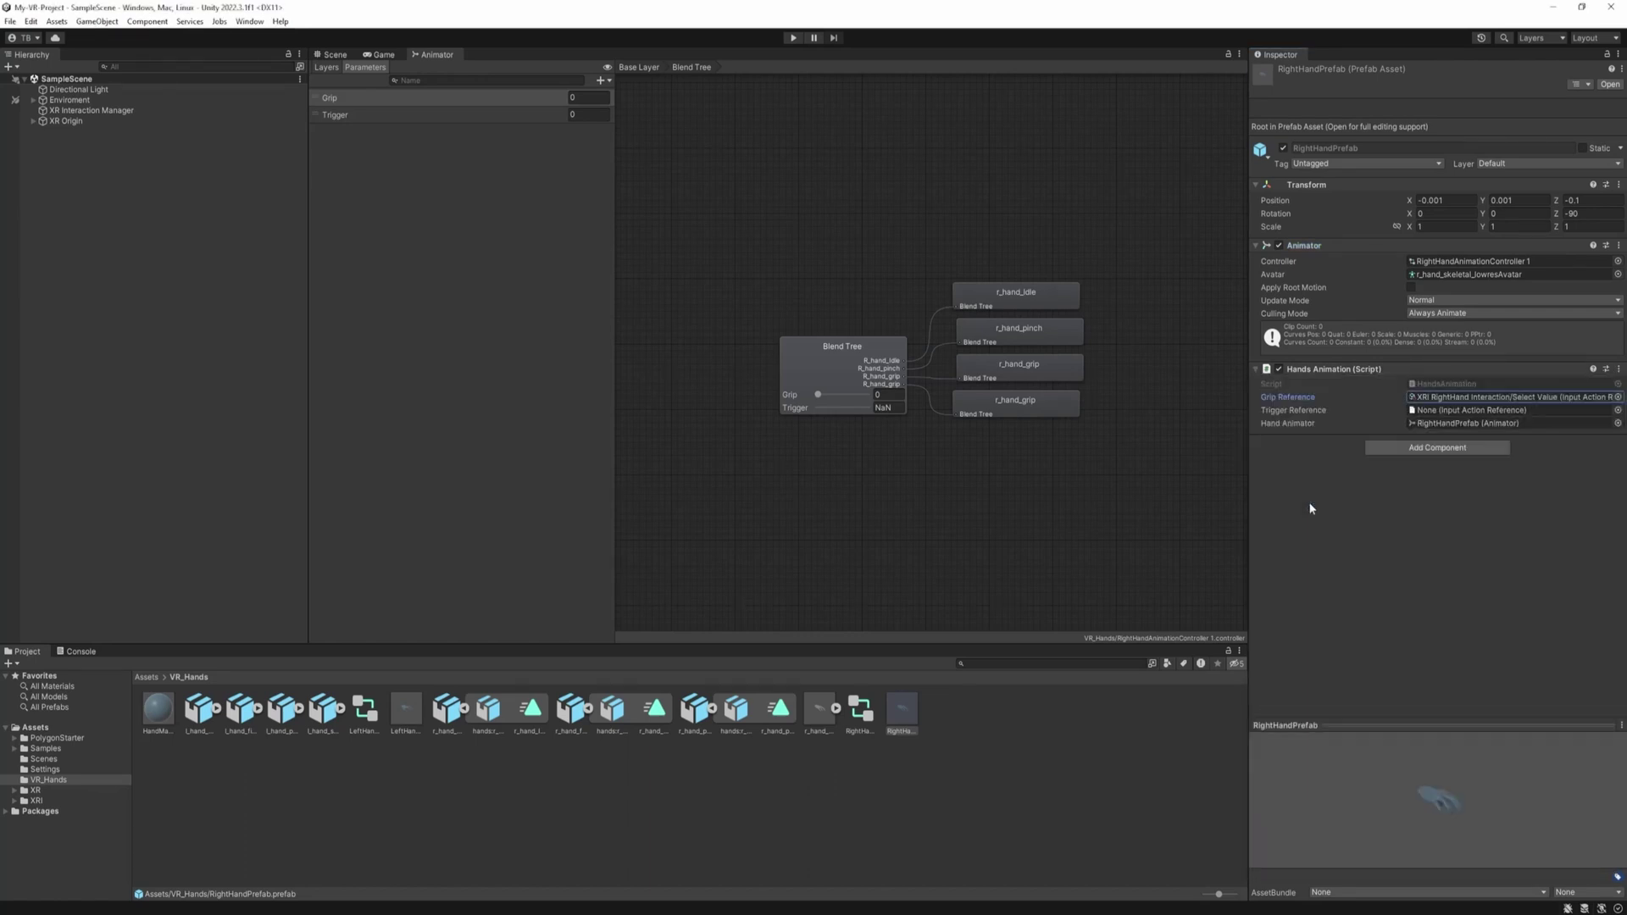
- Set the right hand prefab's Trigger Reference to XRI RightHand Interaction/Activate Value and play the scene to test both hands
click(1617, 410)
scroll(1444, 607, down, 10)
scroll(1445, 606, down, 5)
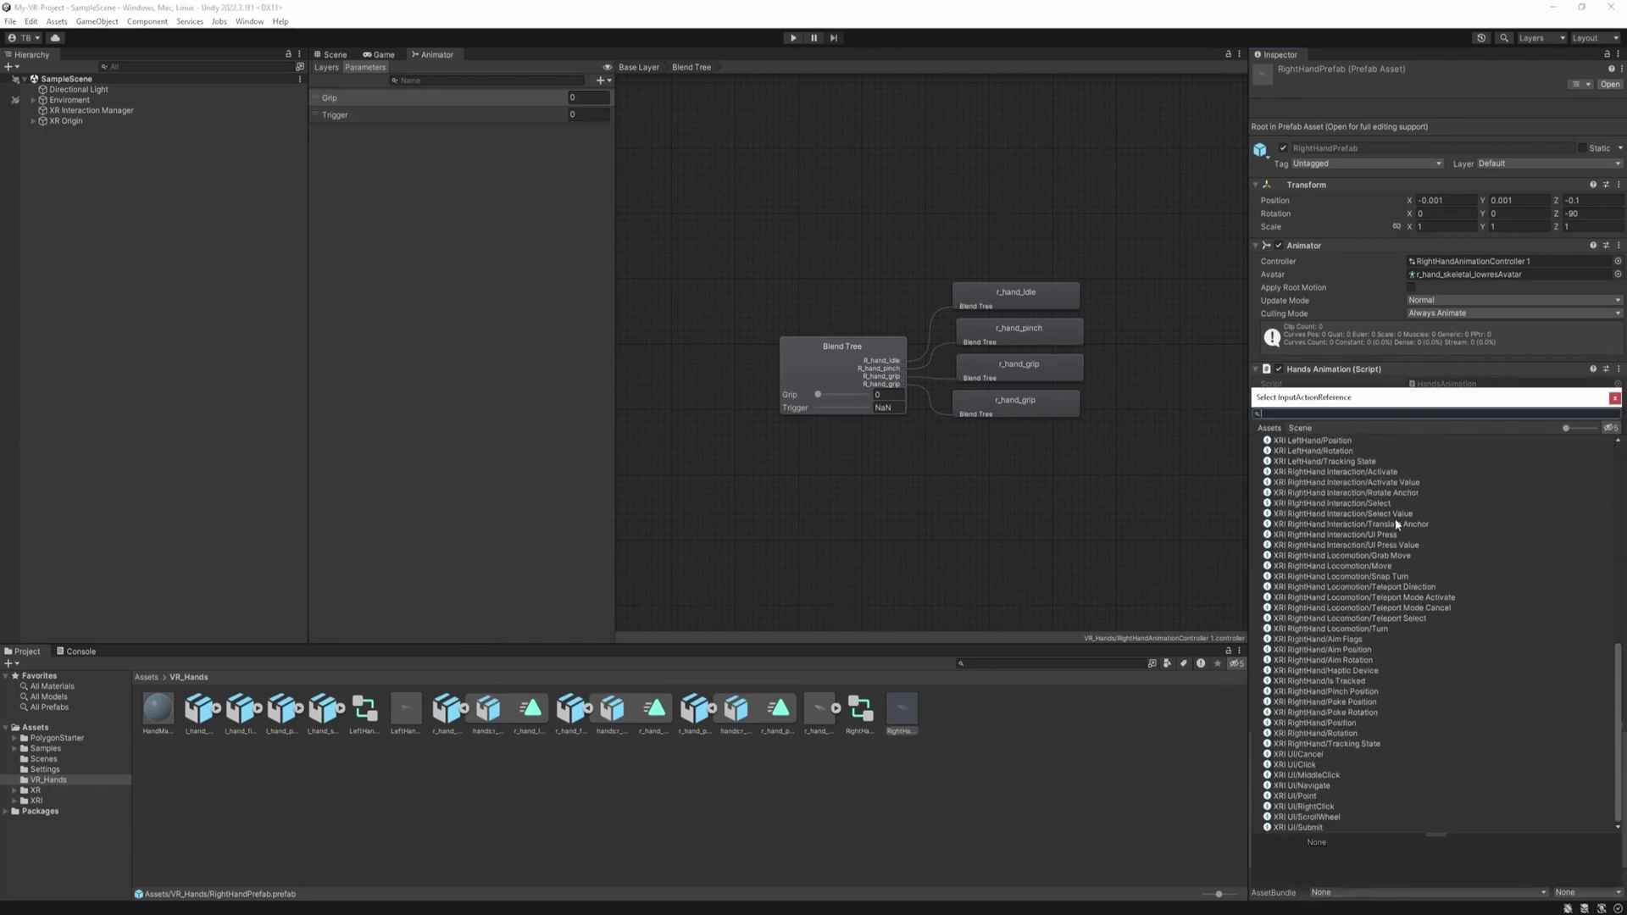
double_click(1387, 483)
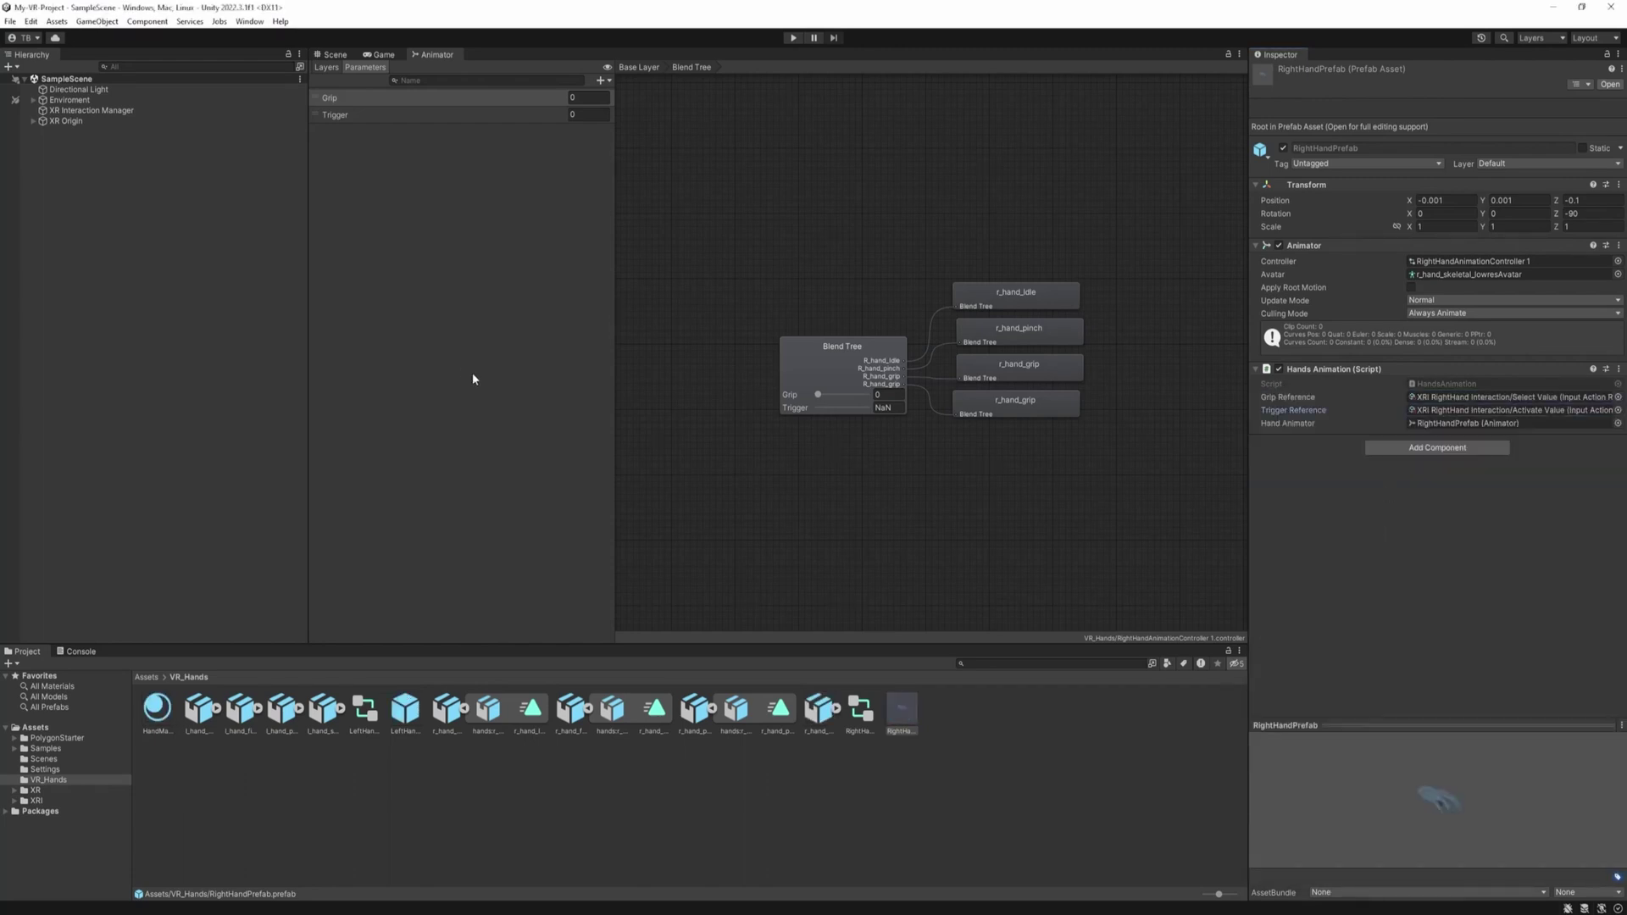
click(793, 38)
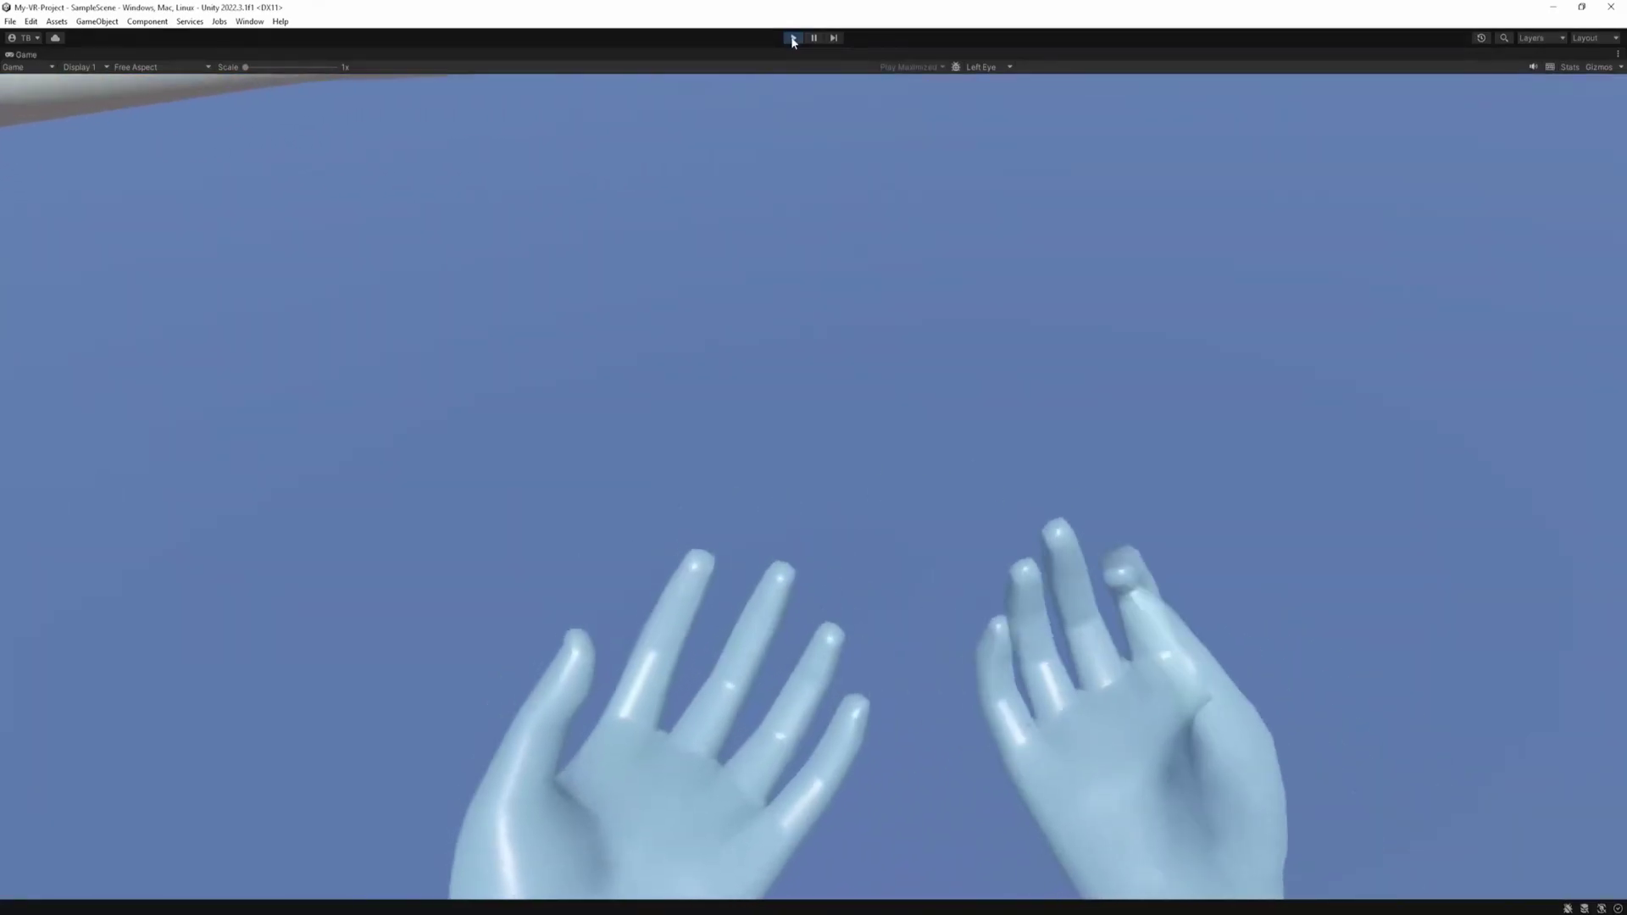